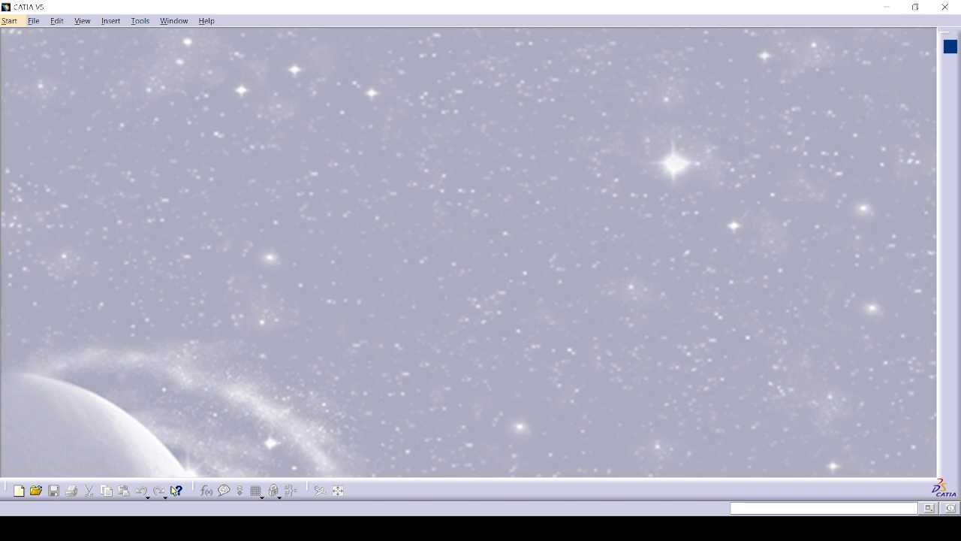
# Start a new product in the Product Structure workbench
pyautogui.click(9, 21)
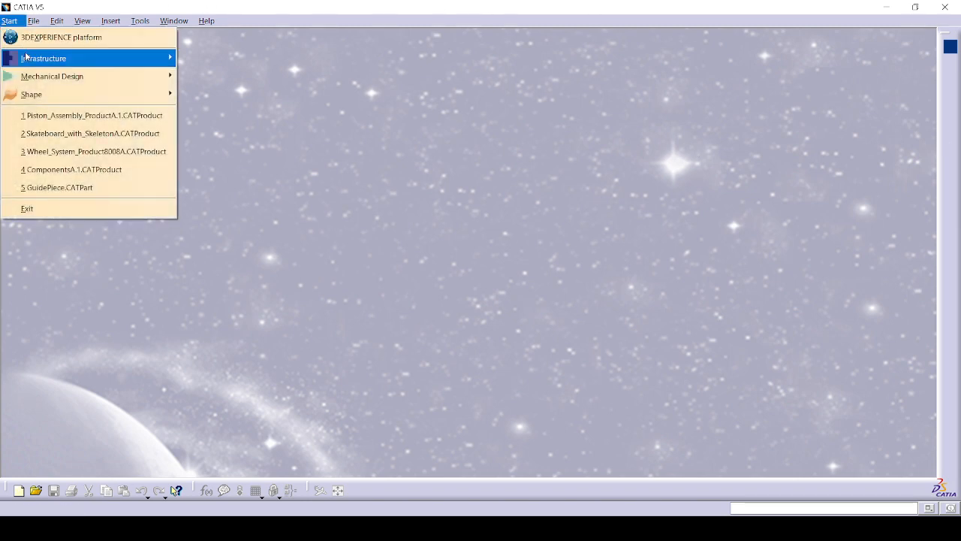
pyautogui.moveTo(64, 64)
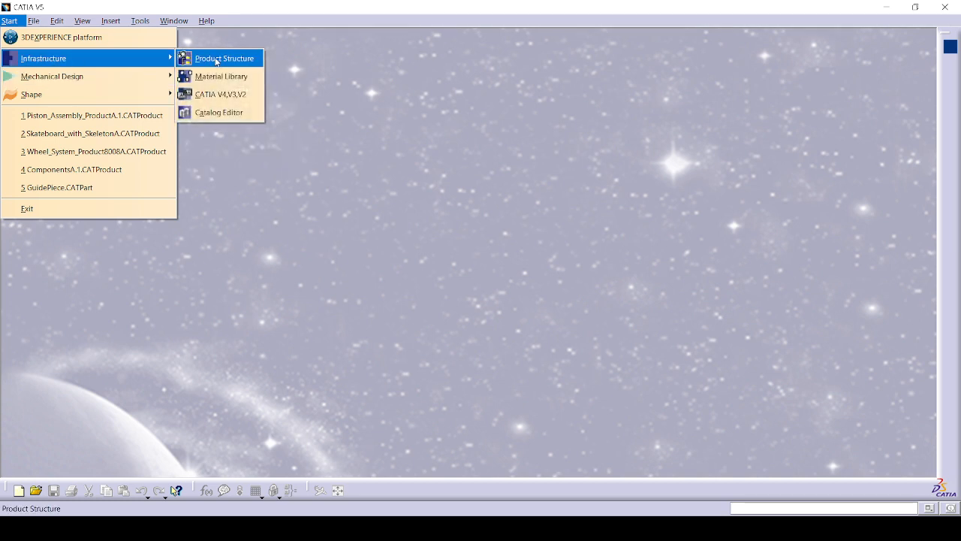
pyautogui.click(219, 59)
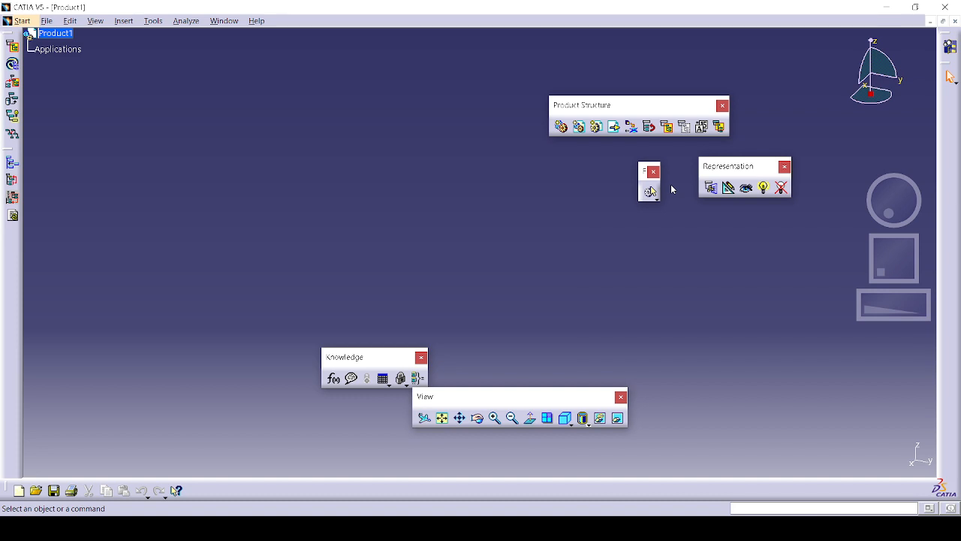
# Set the part number of the root product to CAR in its properties
pyautogui.rightClick(51, 35)
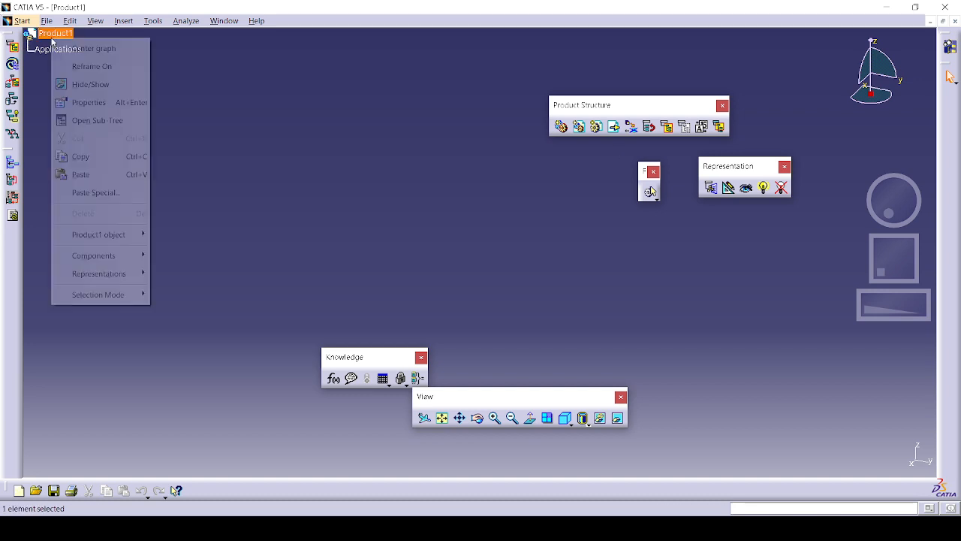
pyautogui.click(90, 102)
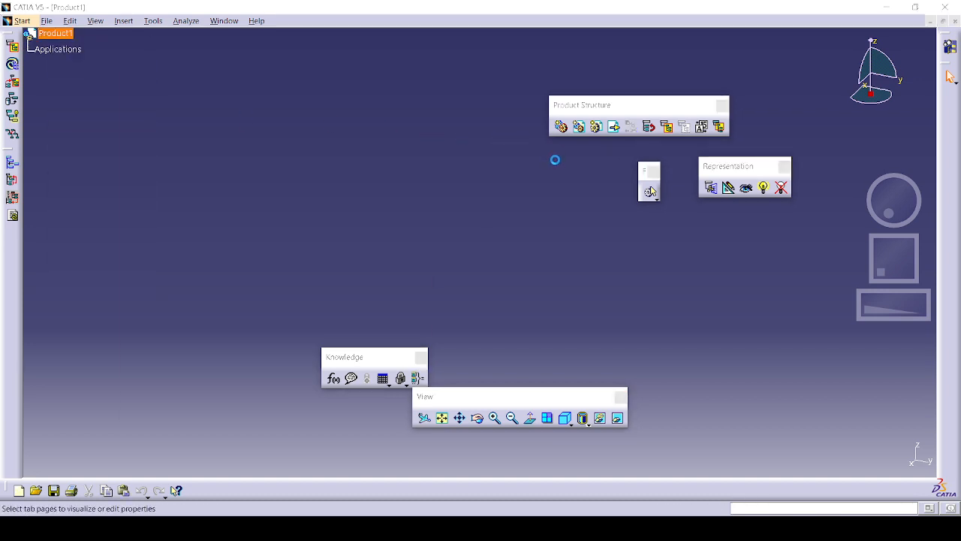
pyautogui.click(238, 102)
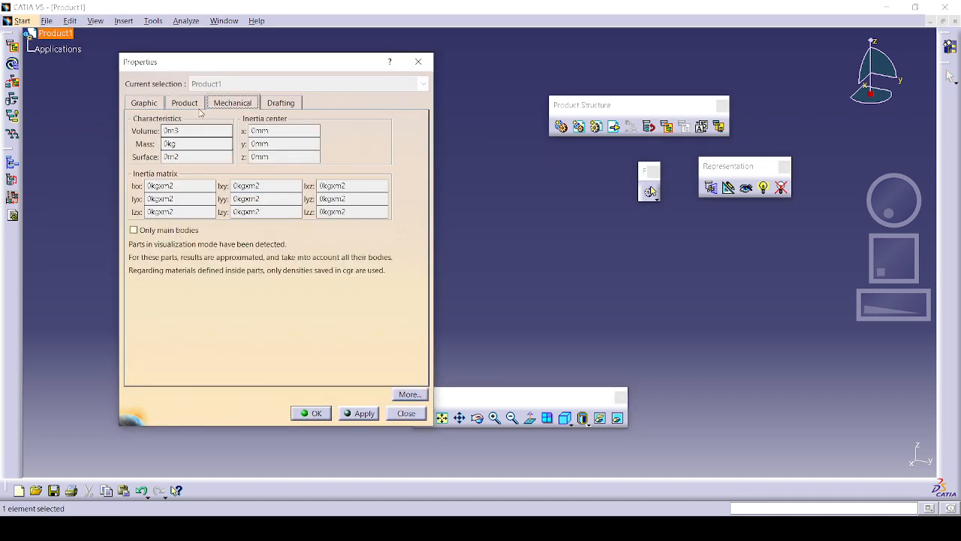
pyautogui.click(188, 103)
pyautogui.moveTo(234, 217); pyautogui.dragTo(139, 225)
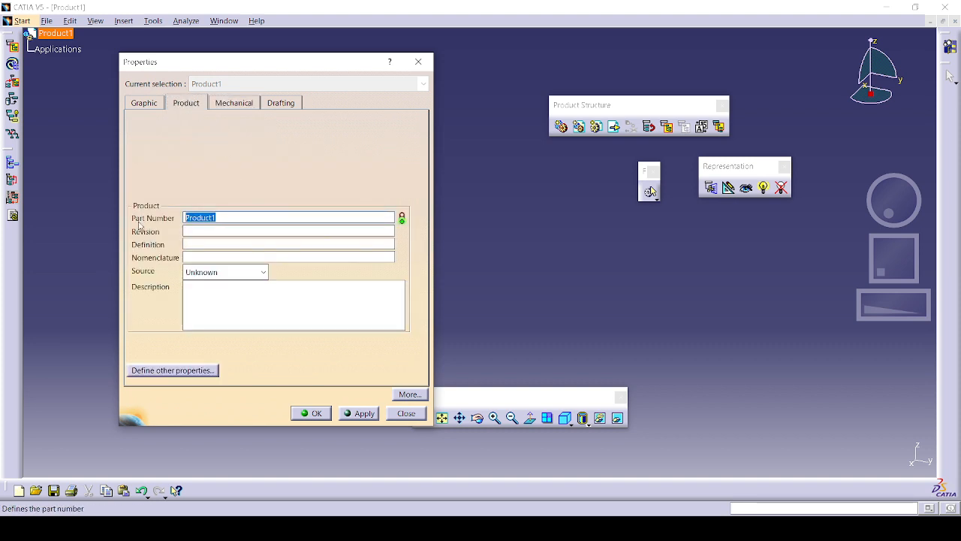
pyautogui.write('CZA-')
pyautogui.press('BackSpace')
pyautogui.press('BackSpace')
pyautogui.hotkey('shift', 'Home')
pyautogui.write('A')
pyautogui.press('Return')
# Insert four new products, Product1 to Product4, directly under the CAR root product
pyautogui.rightClick(44, 35)
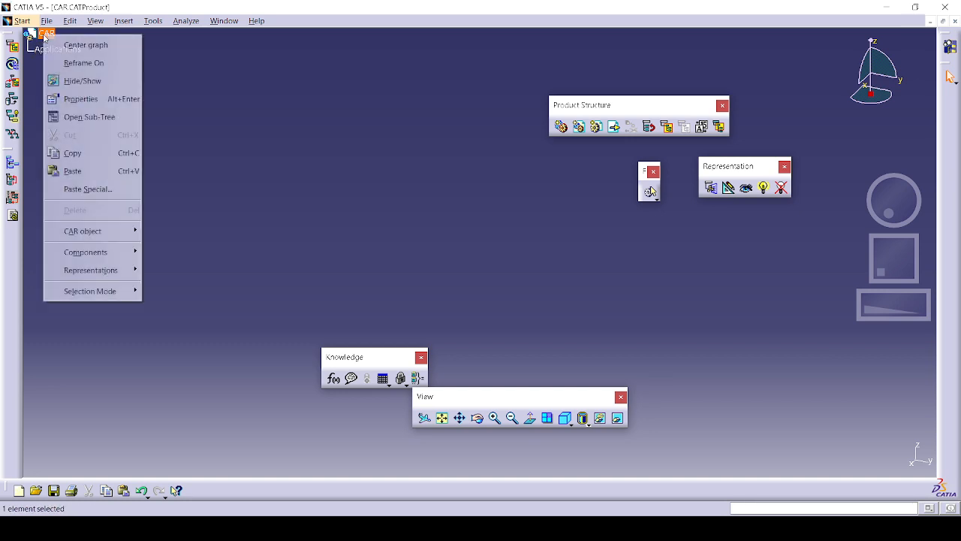
pyautogui.moveTo(86, 253)
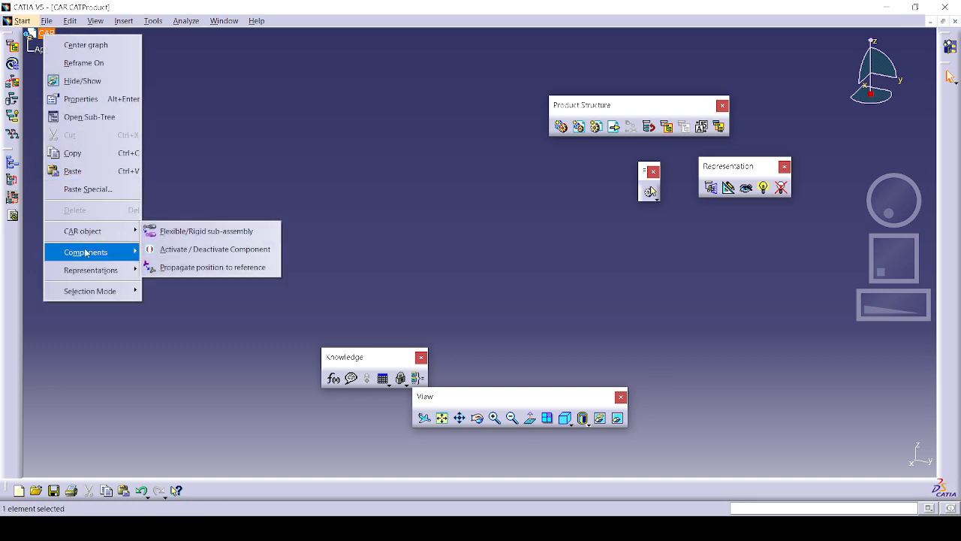
pyautogui.click(175, 269)
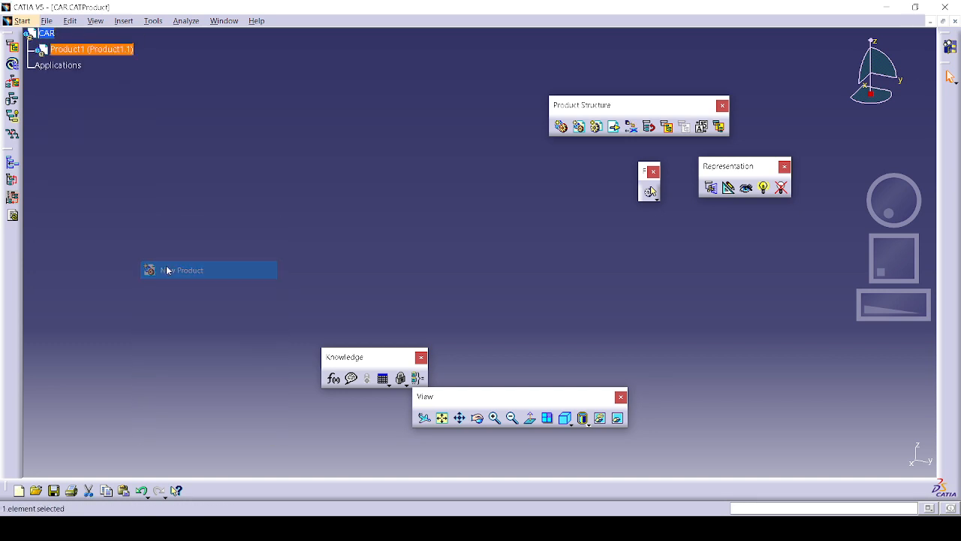
pyautogui.rightClick(49, 35)
pyautogui.moveTo(110, 256)
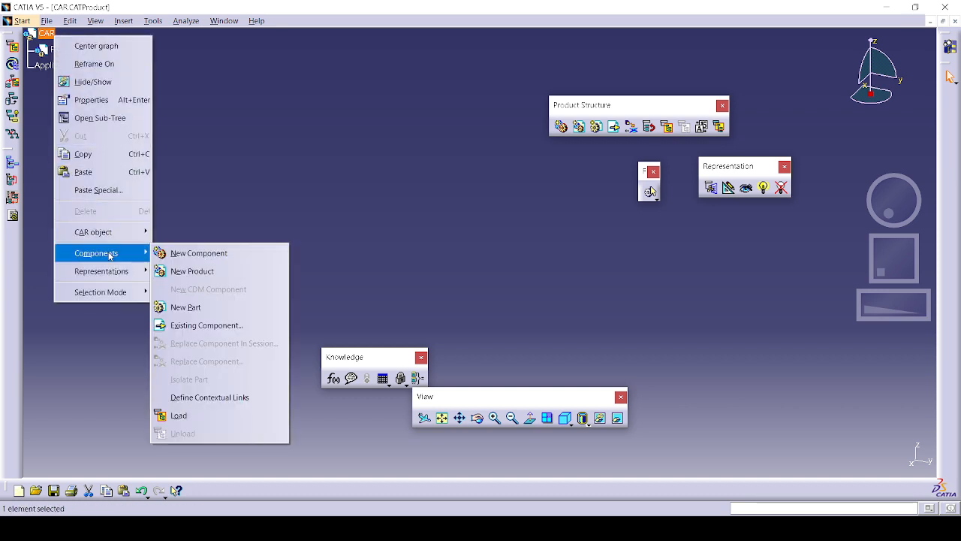
pyautogui.click(190, 276)
pyautogui.rightClick(41, 35)
pyautogui.moveTo(107, 262)
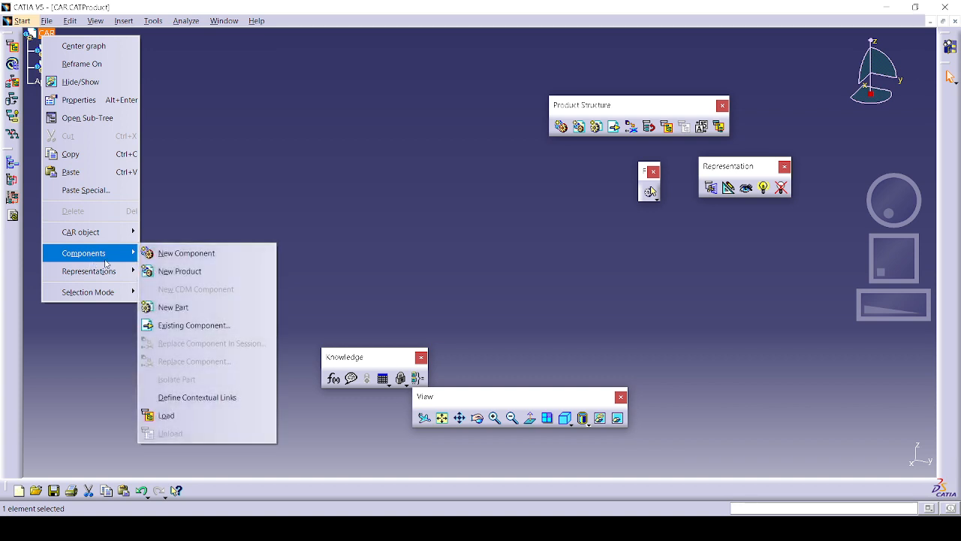
pyautogui.click(169, 273)
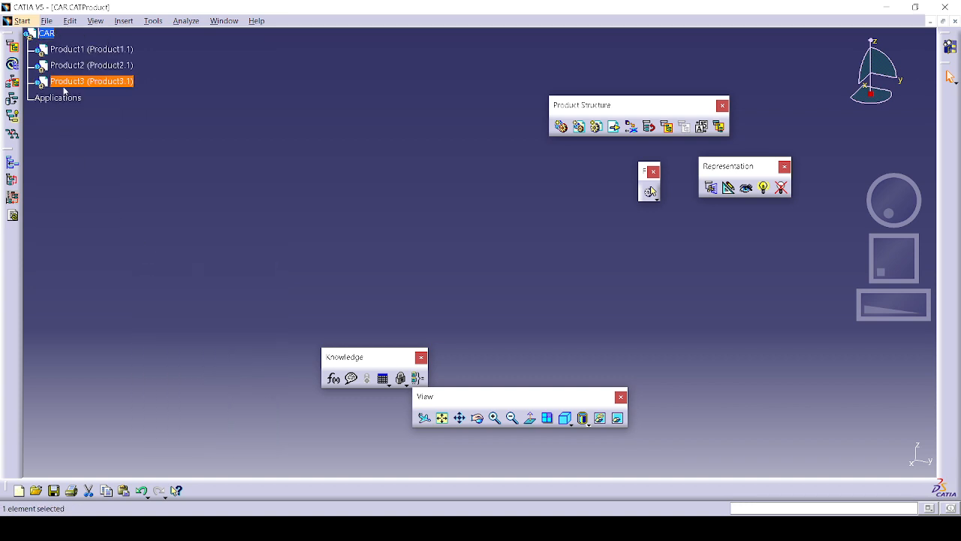
pyautogui.rightClick(58, 38)
pyautogui.moveTo(139, 252)
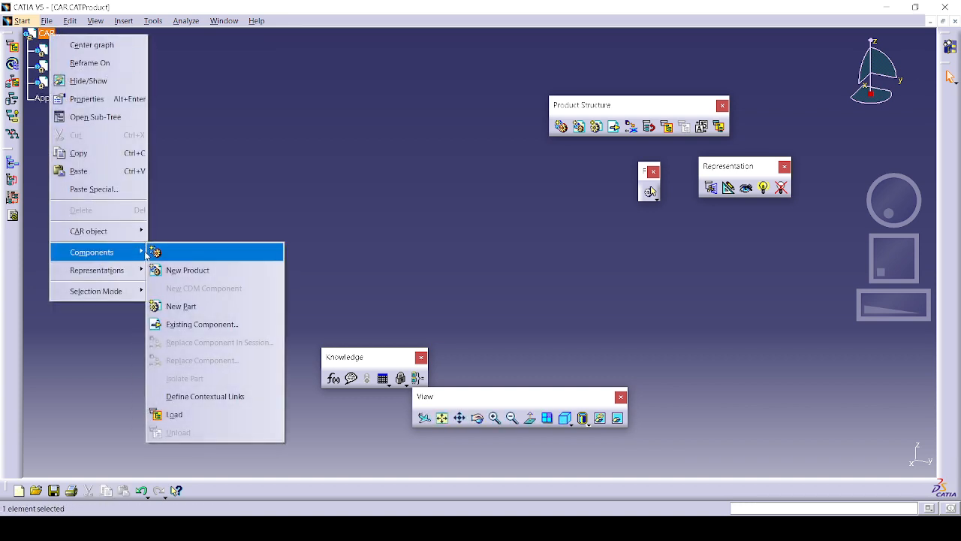
pyautogui.click(197, 276)
# Insert a new part into Product1 and expand Product1 in the tree
pyautogui.rightClick(116, 52)
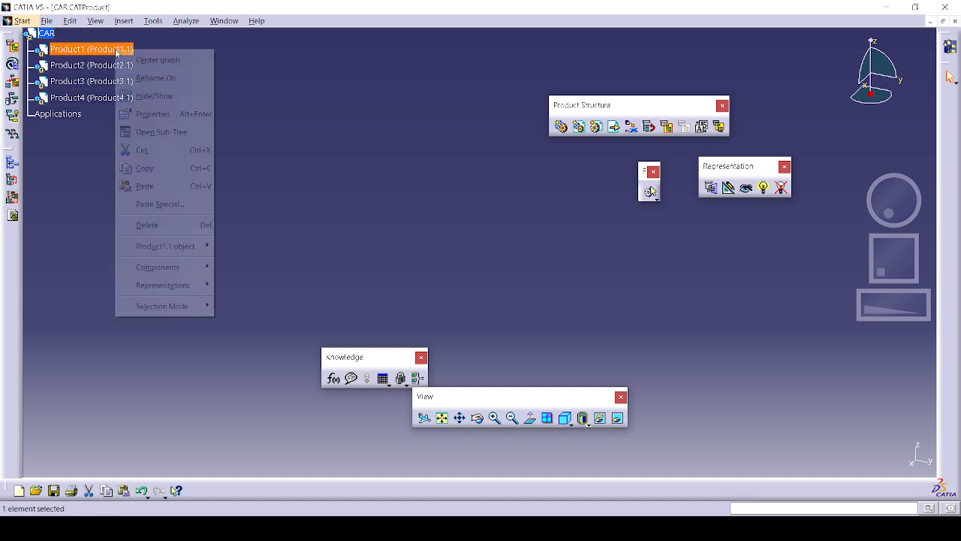
pyautogui.moveTo(180, 269)
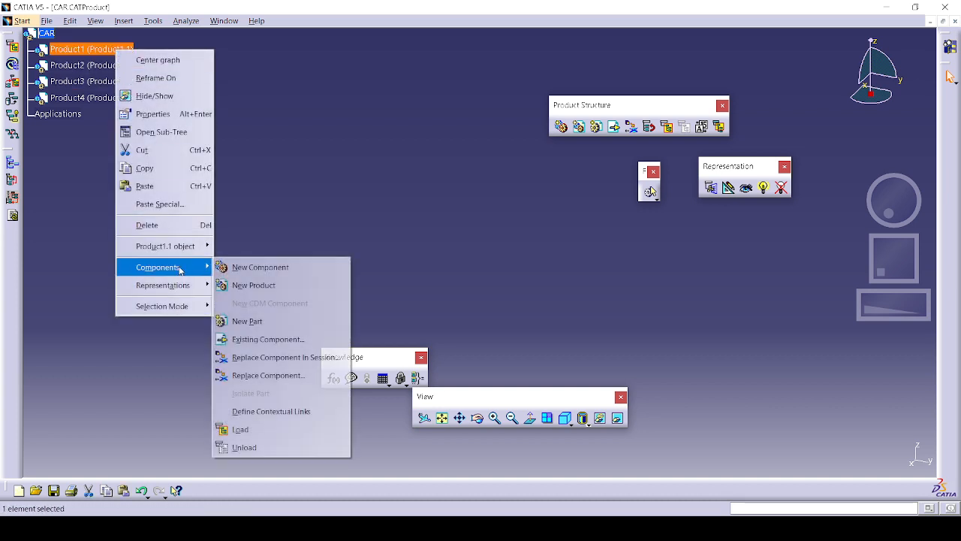
pyautogui.click(260, 320)
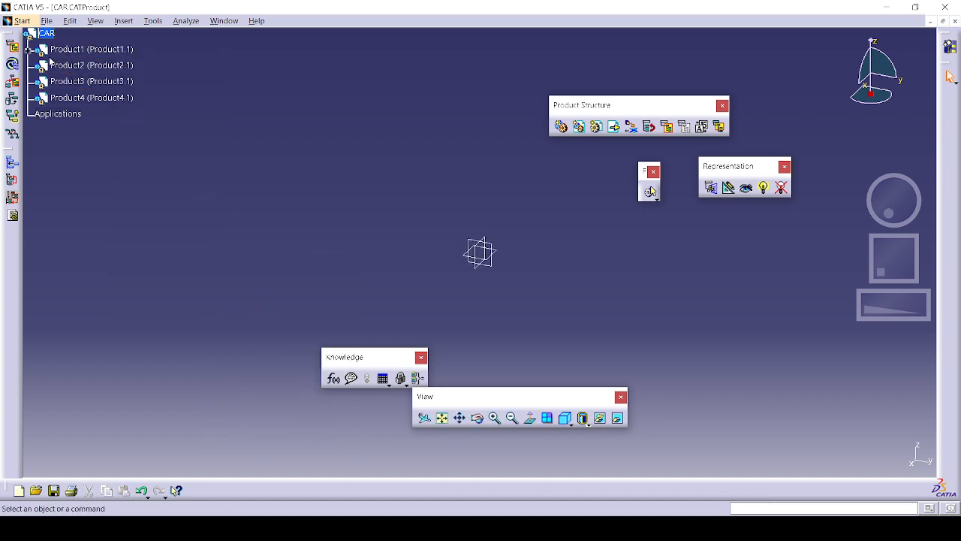
pyautogui.click(27, 50)
# Insert a second new part into Product1, choosing to define a new origin point for it
pyautogui.click(64, 50)
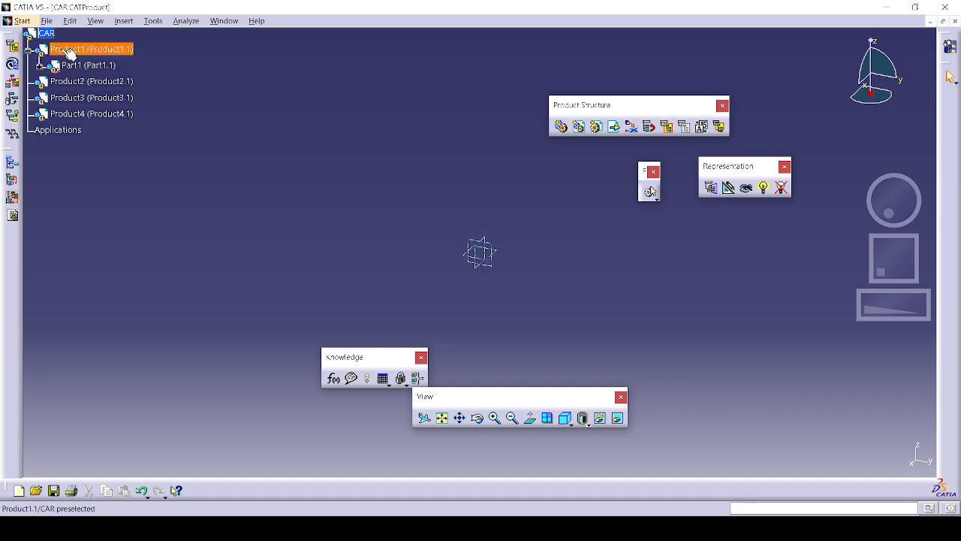
pyautogui.rightClick(64, 50)
pyautogui.moveTo(145, 267)
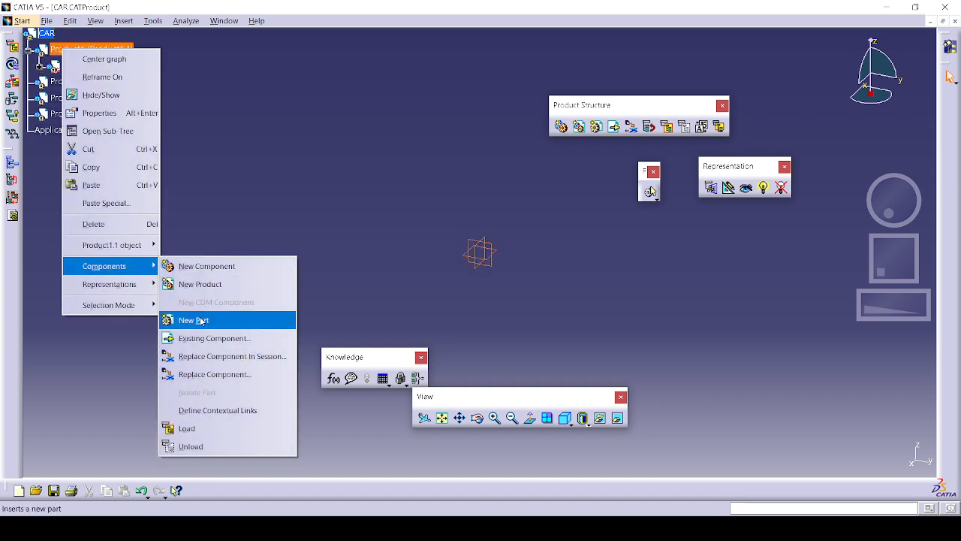
pyautogui.click(201, 320)
pyautogui.click(508, 315)
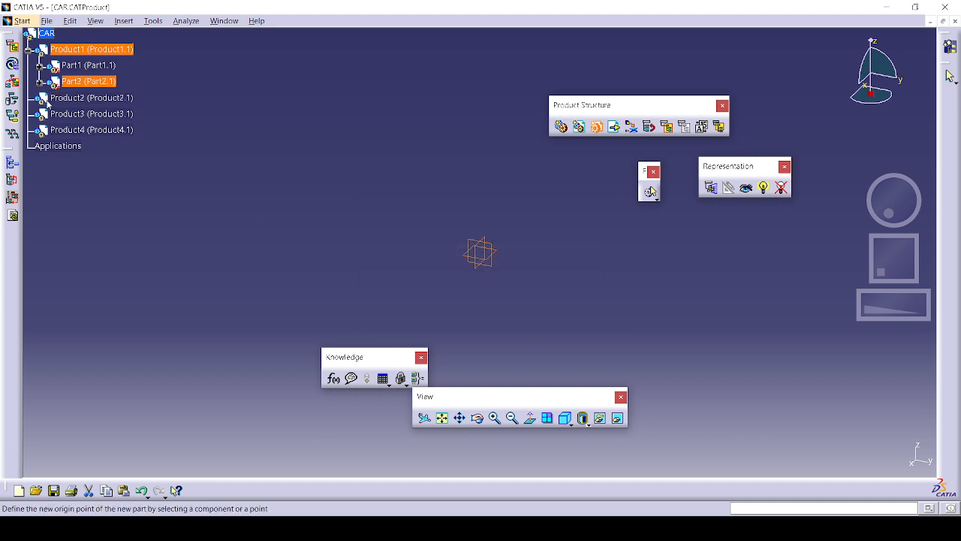
pyautogui.rightClick(65, 99)
pyautogui.click(85, 263)
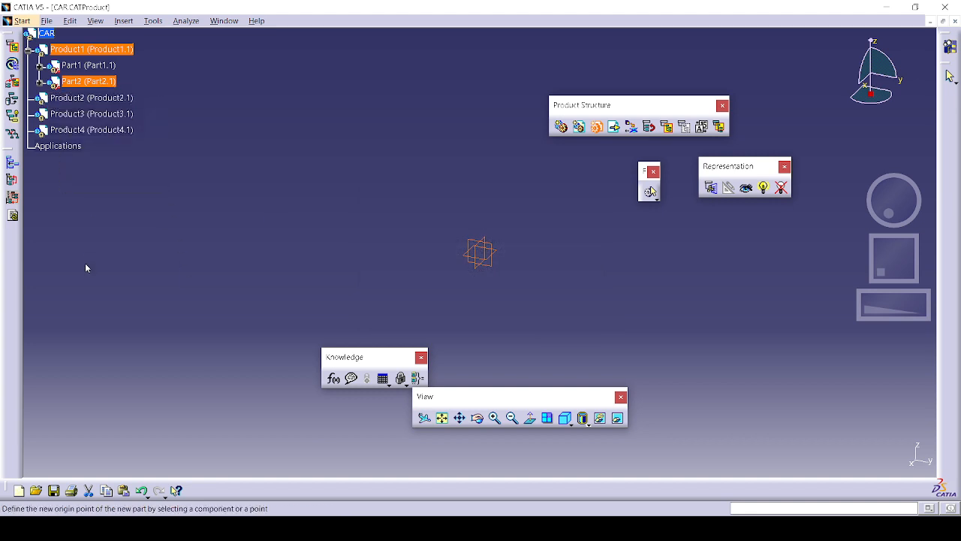
pyautogui.click(108, 119)
# Insert a new part into Product2 with the option to define a new origin point, and expand Product2 in the tree
pyautogui.rightClick(120, 100)
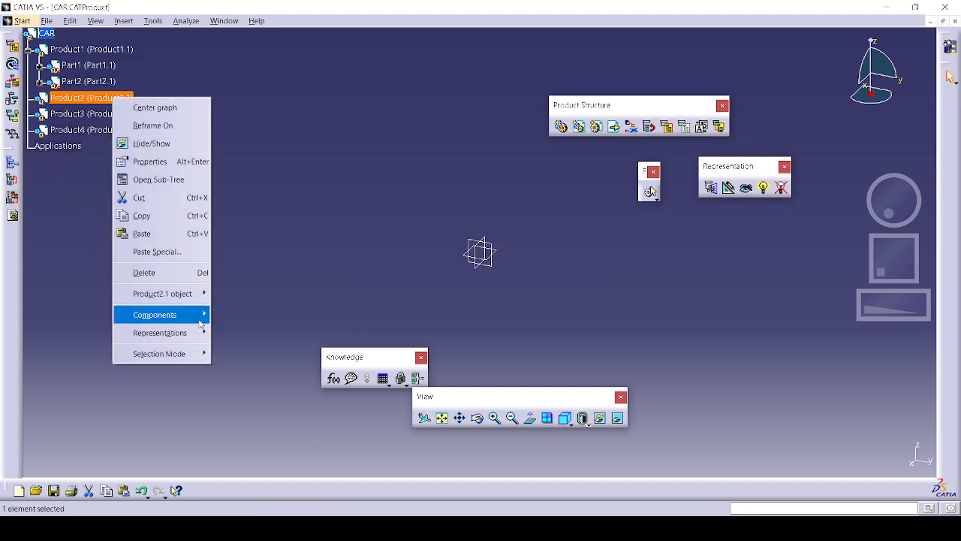
pyautogui.moveTo(173, 315)
pyautogui.click(248, 369)
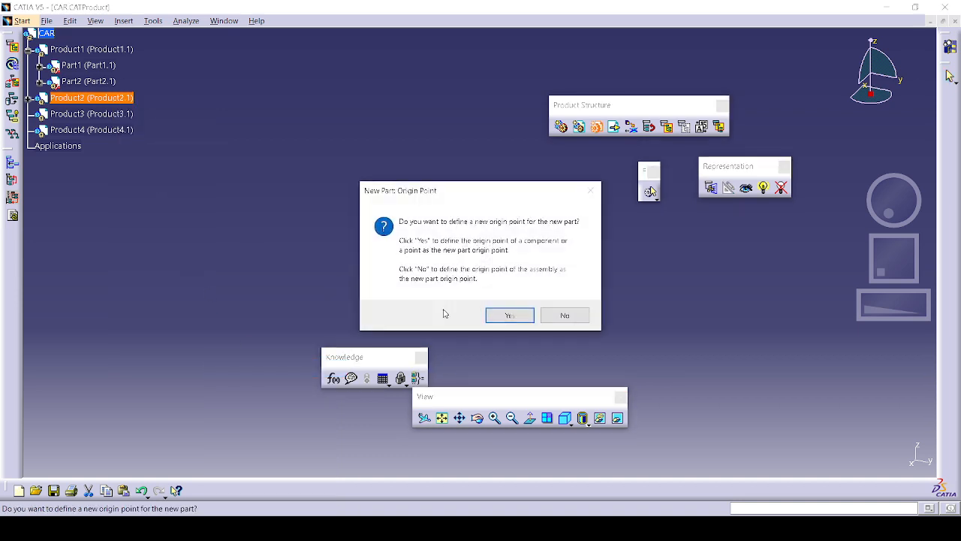
pyautogui.click(508, 316)
pyautogui.click(28, 99)
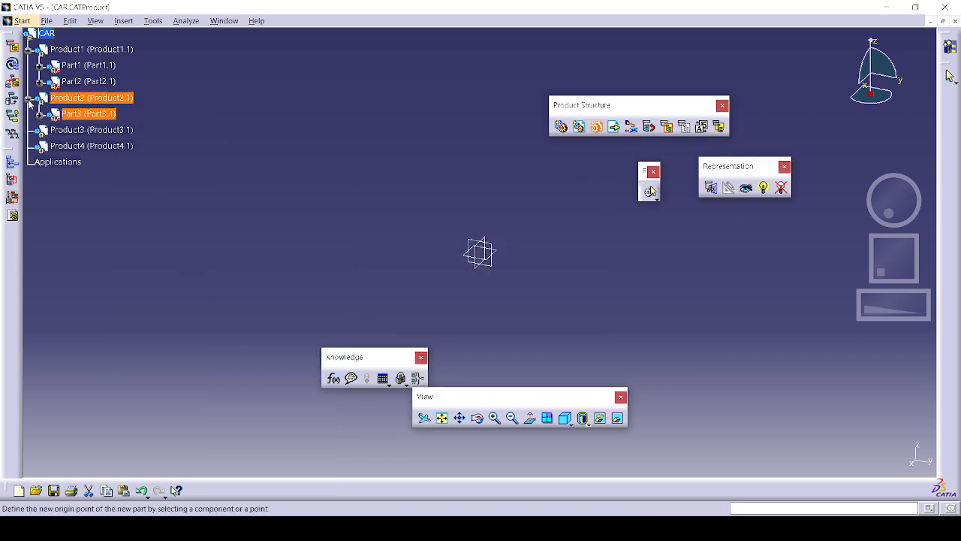
pyautogui.rightClick(77, 132)
pyautogui.click(20, 252)
pyautogui.rightClick(42, 35)
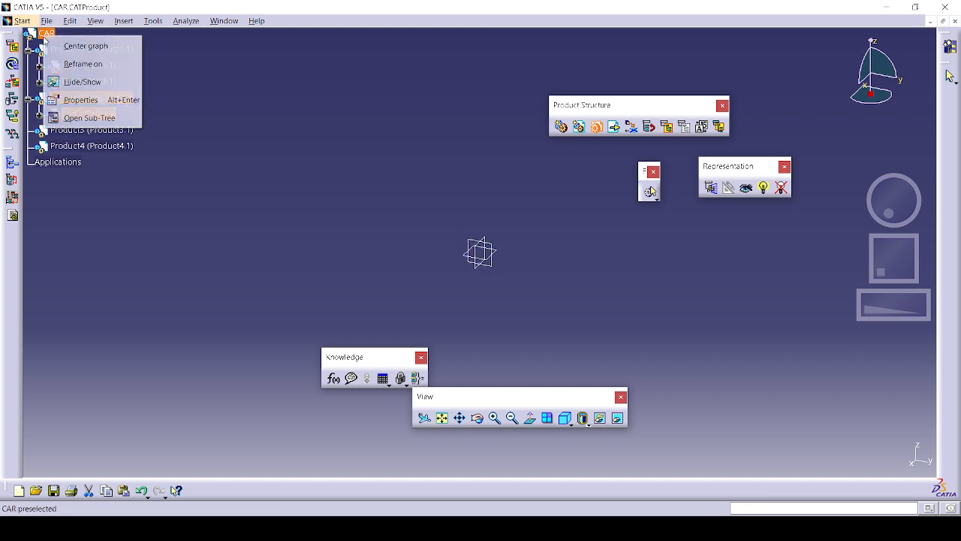
pyautogui.click(77, 176)
# Insert a new part directly under the CAR root product, choosing to define a new origin point
pyautogui.click(47, 34)
pyautogui.rightClick(46, 33)
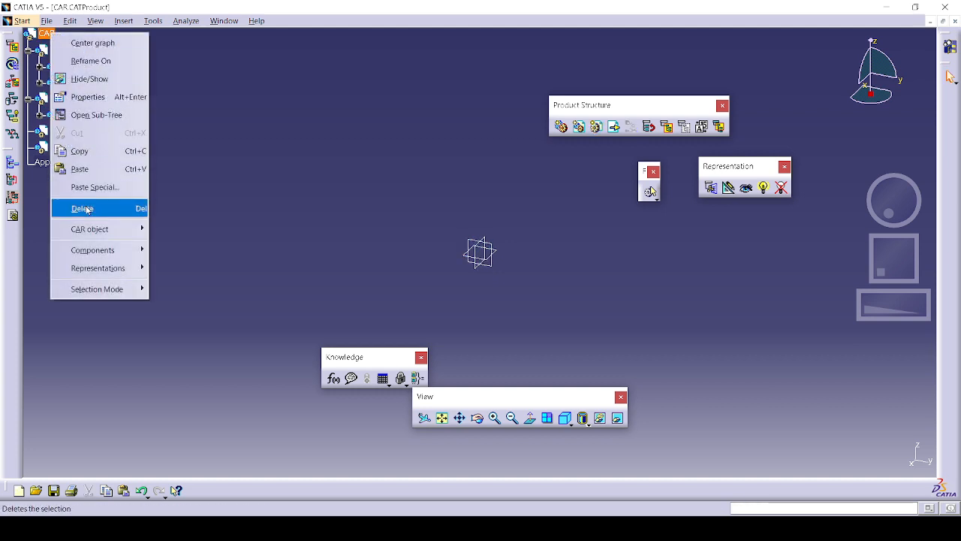
pyautogui.moveTo(112, 250)
pyautogui.click(188, 303)
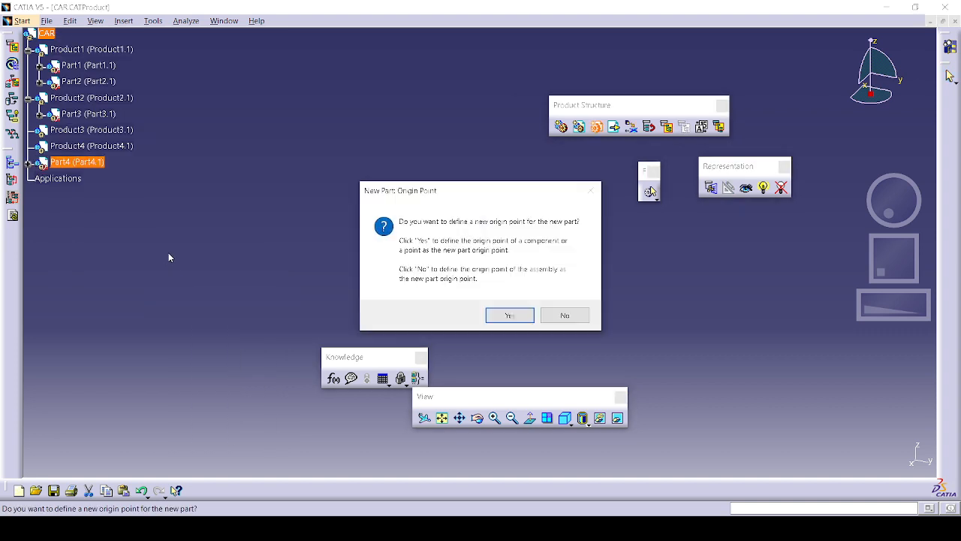
pyautogui.click(510, 318)
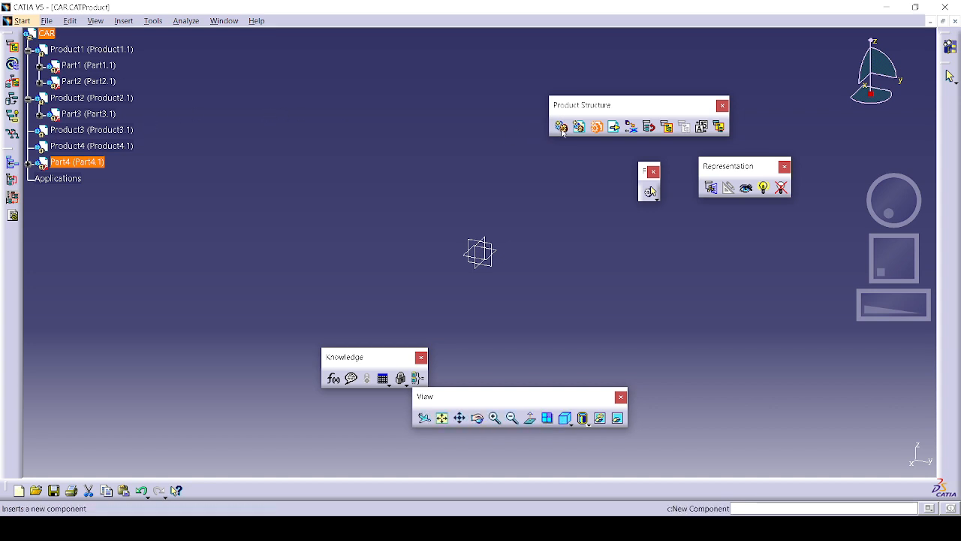
# Try to insert an existing component into the product structure
pyautogui.click(613, 126)
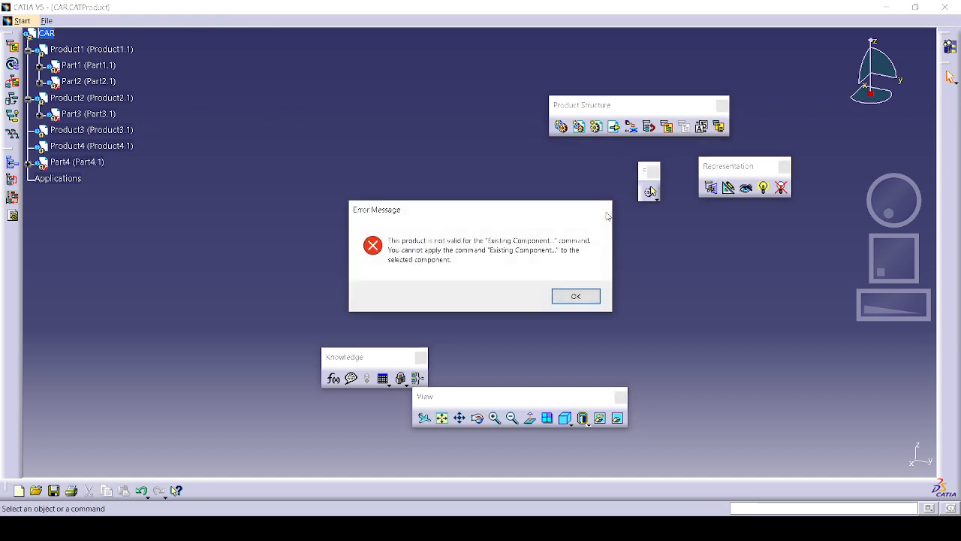
pyautogui.click(602, 209)
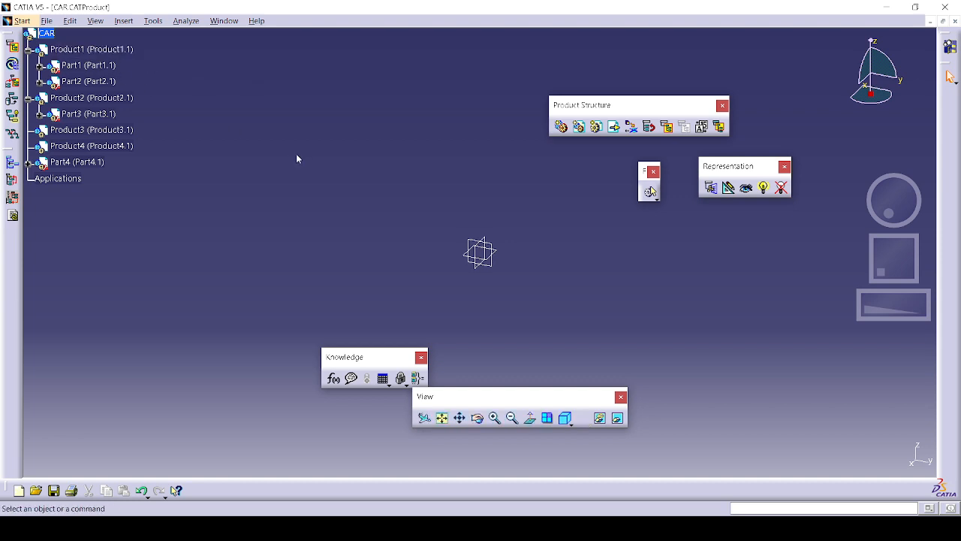
# Expand the first part under Product1 and activate its Part1 definition for editing
pyautogui.click(98, 49)
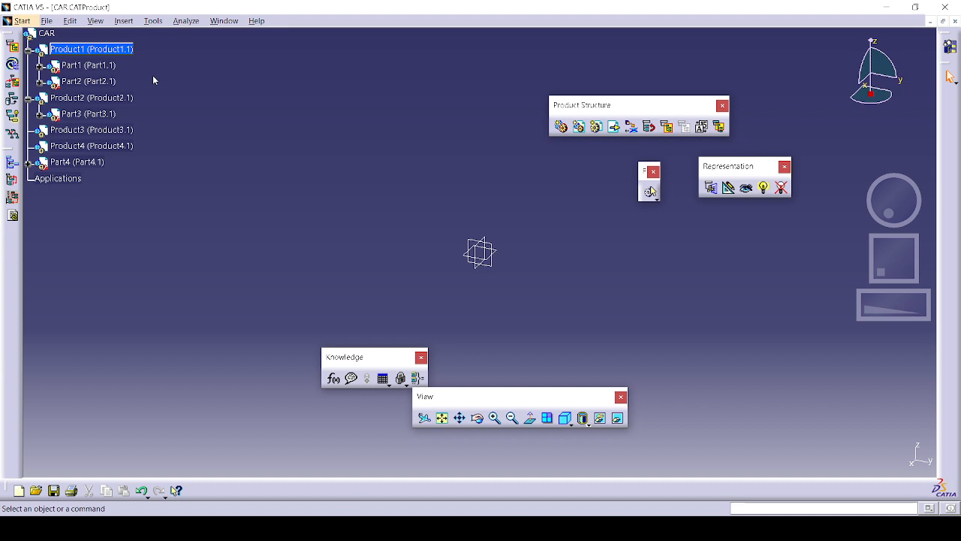
pyautogui.click(94, 65)
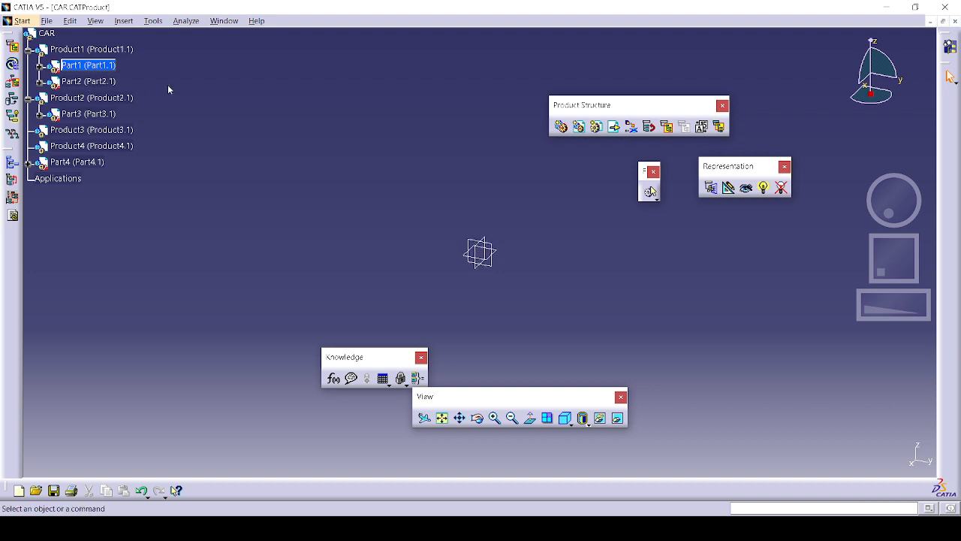
pyautogui.click(39, 66)
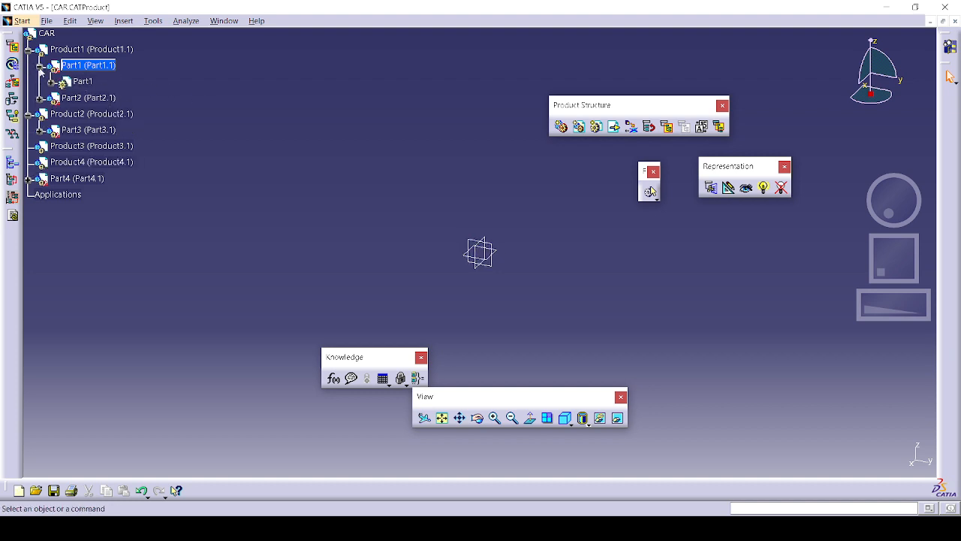
pyautogui.doubleClick(84, 81)
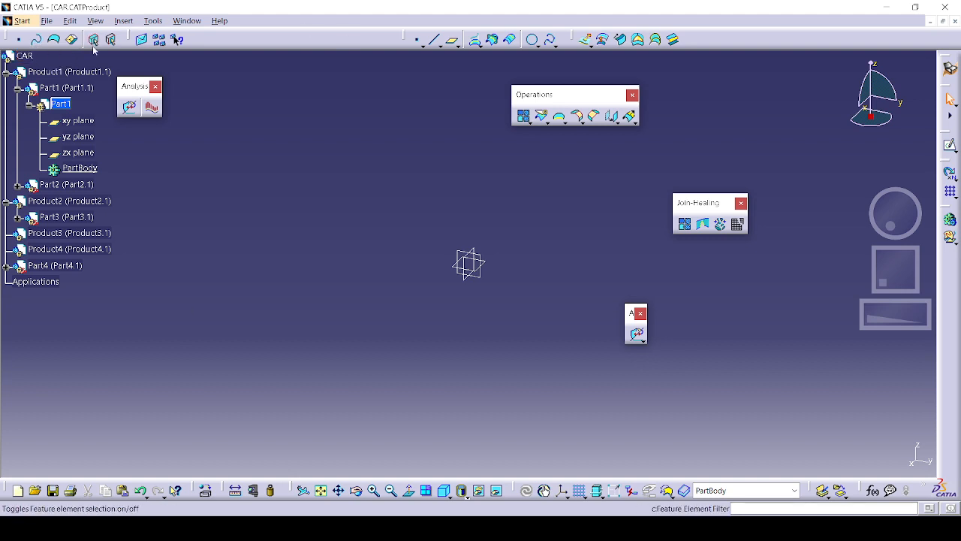
# Switch from the surface design workbench to the Assembly Design workbench with the CAR product open
pyautogui.click(25, 21)
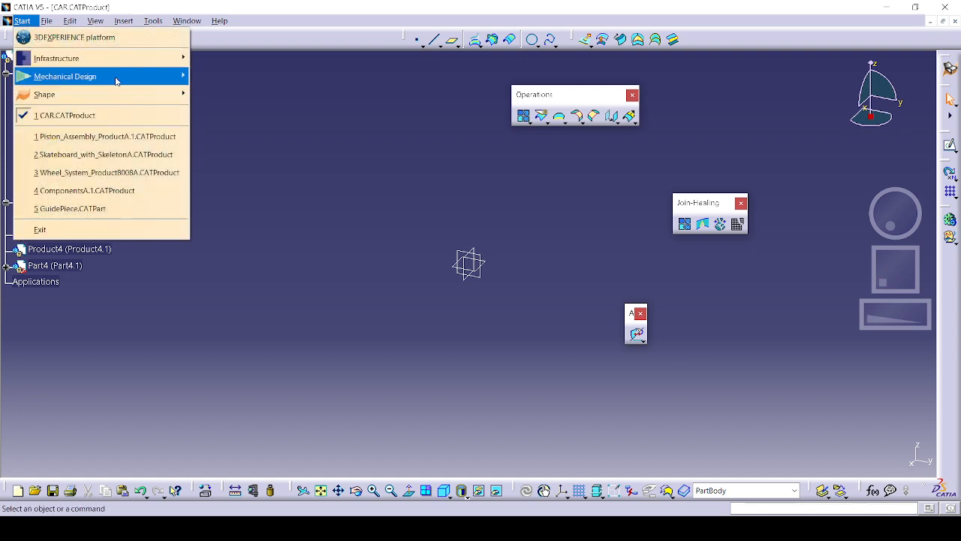
pyautogui.moveTo(130, 76)
pyautogui.click(269, 76)
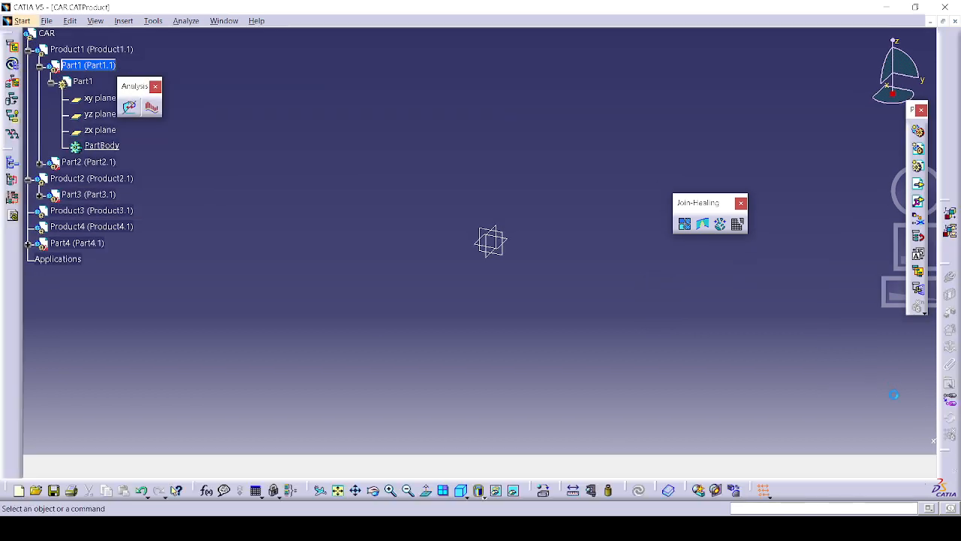
# Create a new document of type Product
pyautogui.click(26, 22)
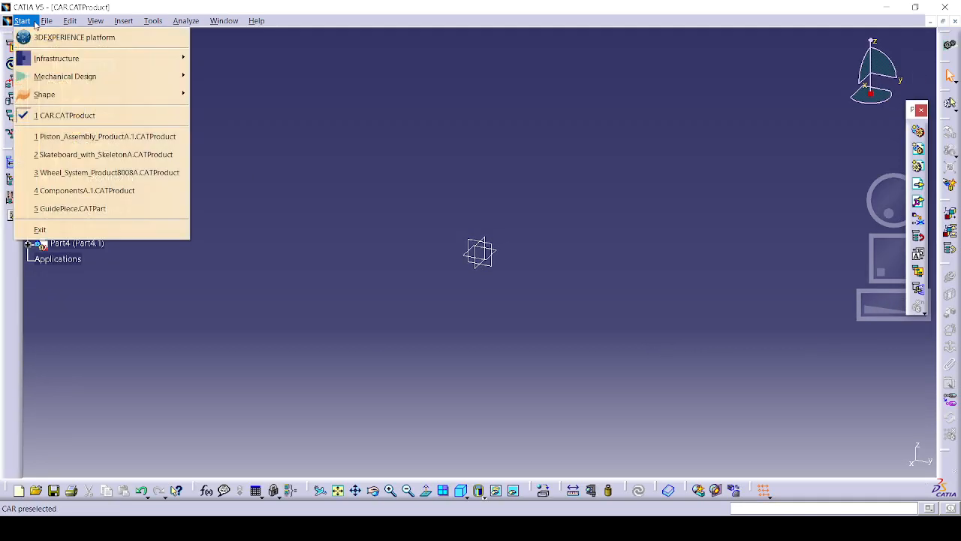
pyautogui.click(26, 23)
pyautogui.click(50, 23)
pyautogui.click(52, 23)
pyautogui.click(47, 21)
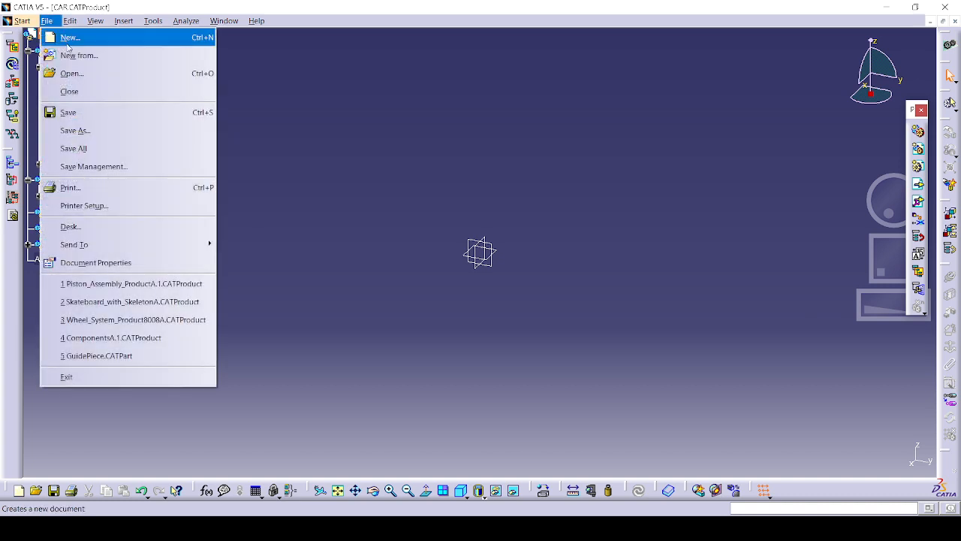
pyautogui.click(61, 35)
pyautogui.click(733, 282)
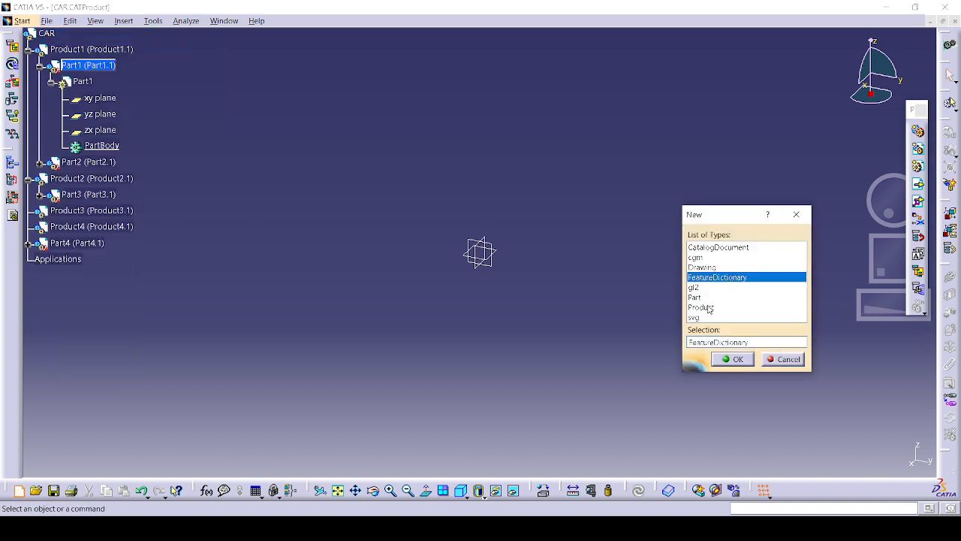
pyautogui.click(710, 309)
pyautogui.click(733, 359)
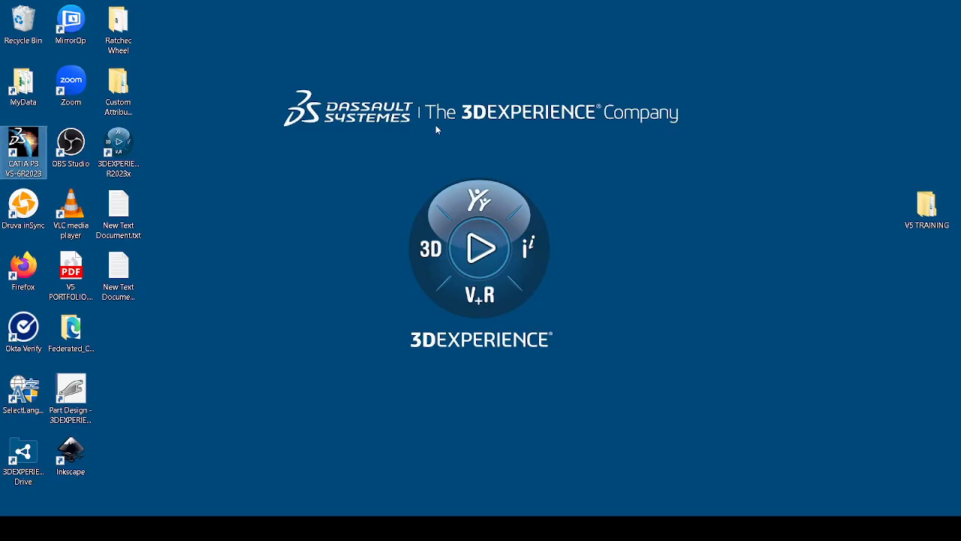
# Try to create a new CATIA Product file on the Windows desktop, and close the extra product document in CATIA
pyautogui.rightClick(436, 129)
pyautogui.moveTo(479, 281)
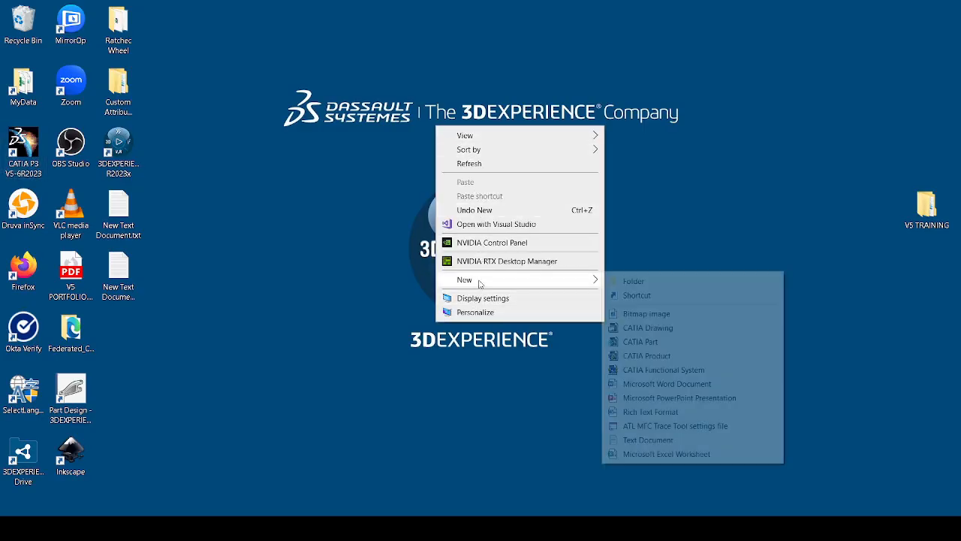
pyautogui.click(660, 361)
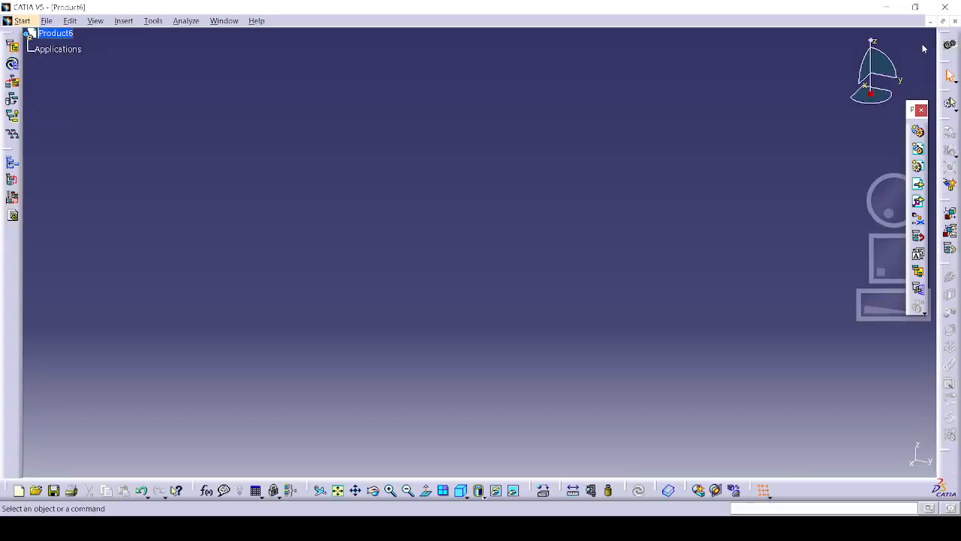
pyautogui.click(955, 21)
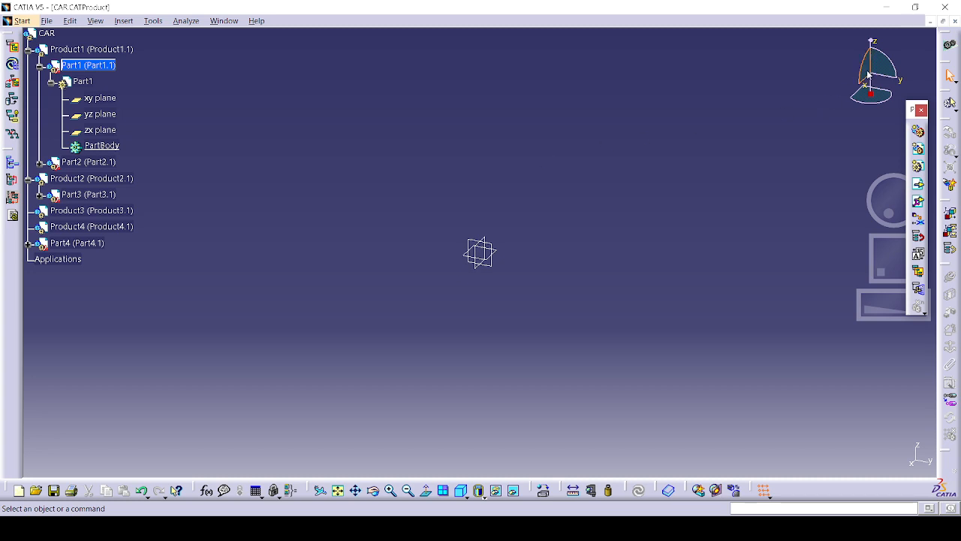
# Examine the workbench Welcome dialog and the Customize lists of user workbenches and available start-menu workbenches
pyautogui.click(945, 49)
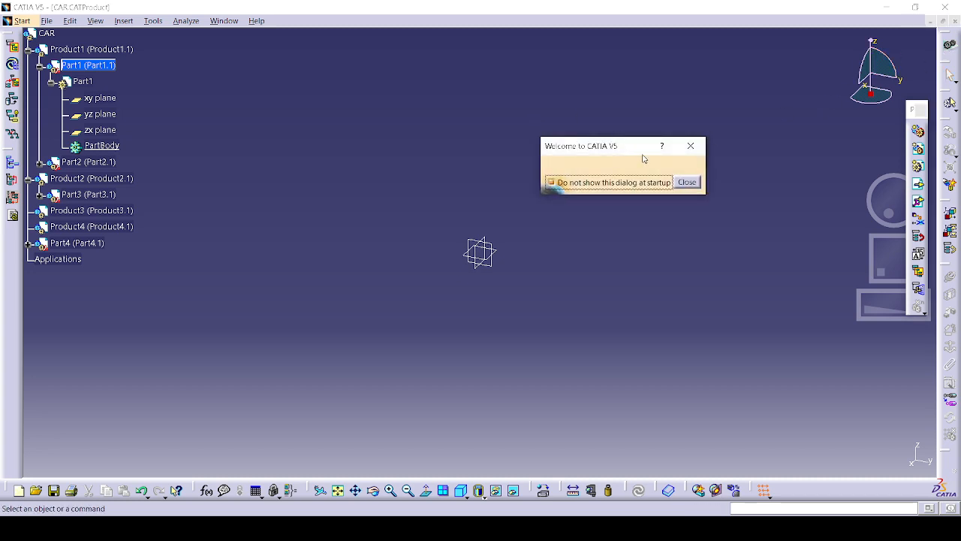
pyautogui.click(687, 180)
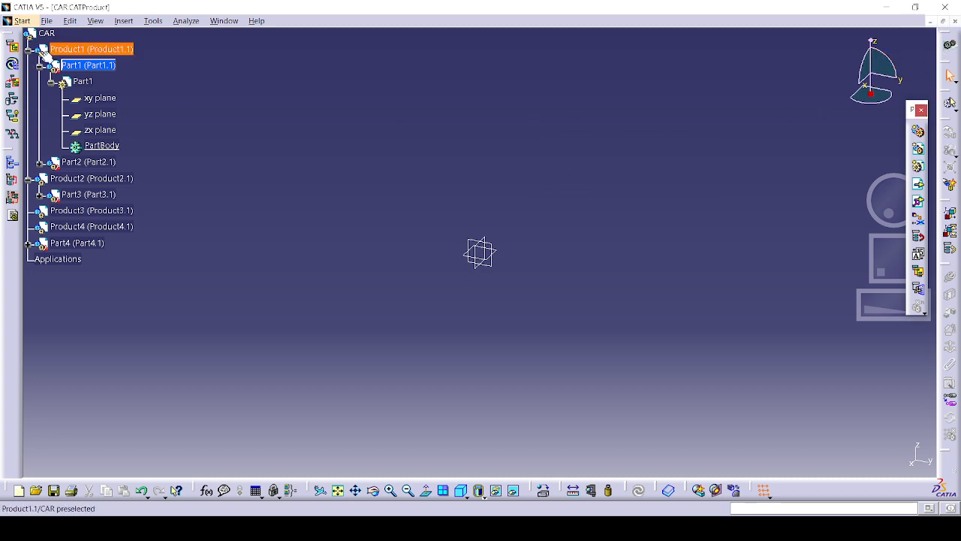
pyautogui.click(153, 20)
pyautogui.click(183, 112)
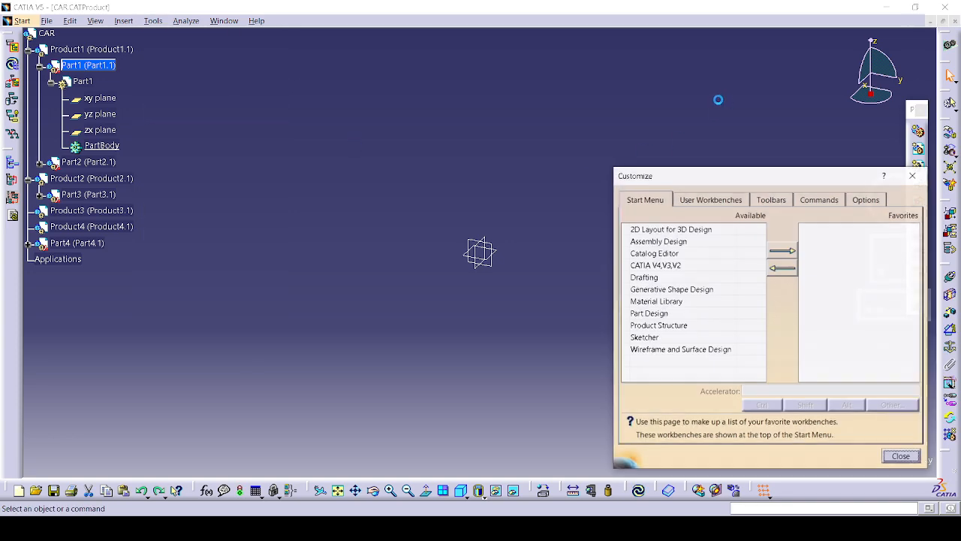
pyautogui.click(809, 198)
pyautogui.click(713, 197)
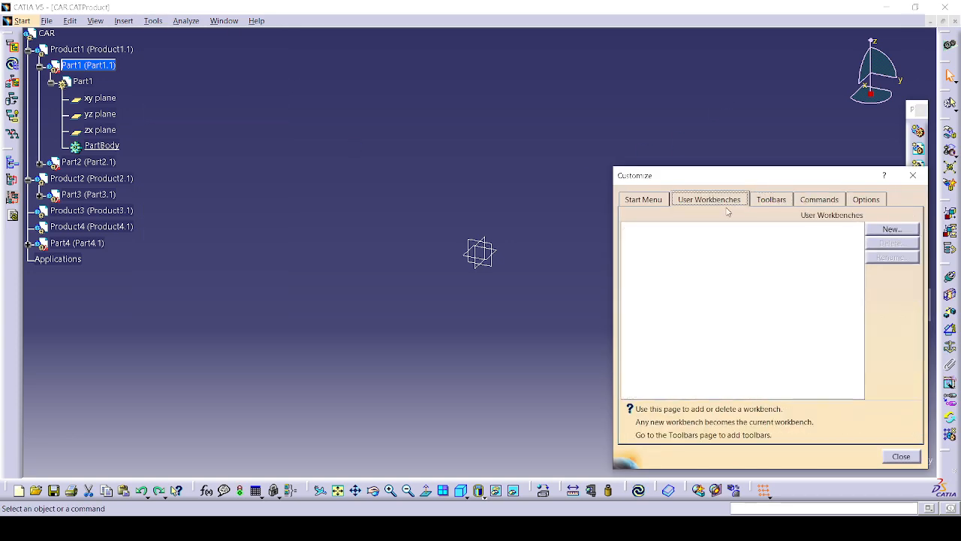
pyautogui.click(637, 201)
pyautogui.click(665, 252)
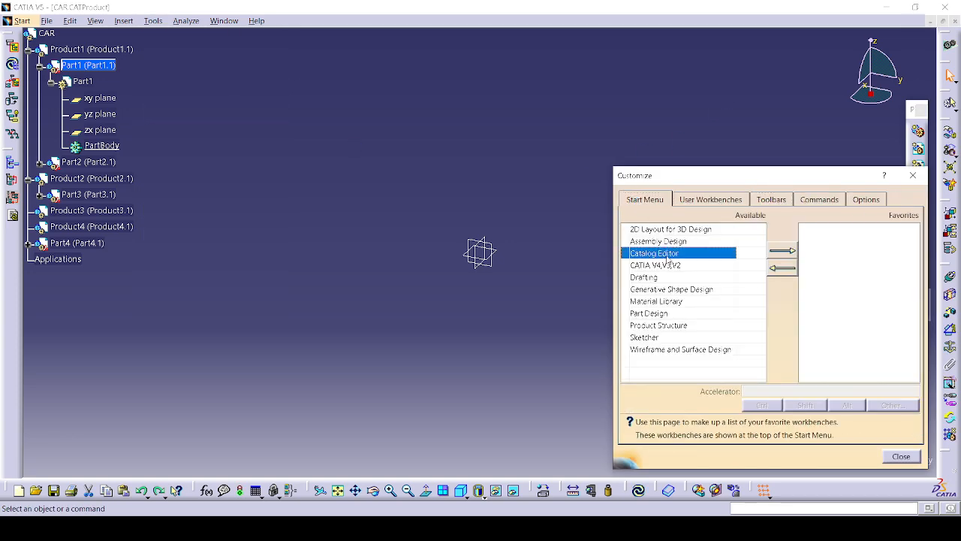
pyautogui.click(675, 241)
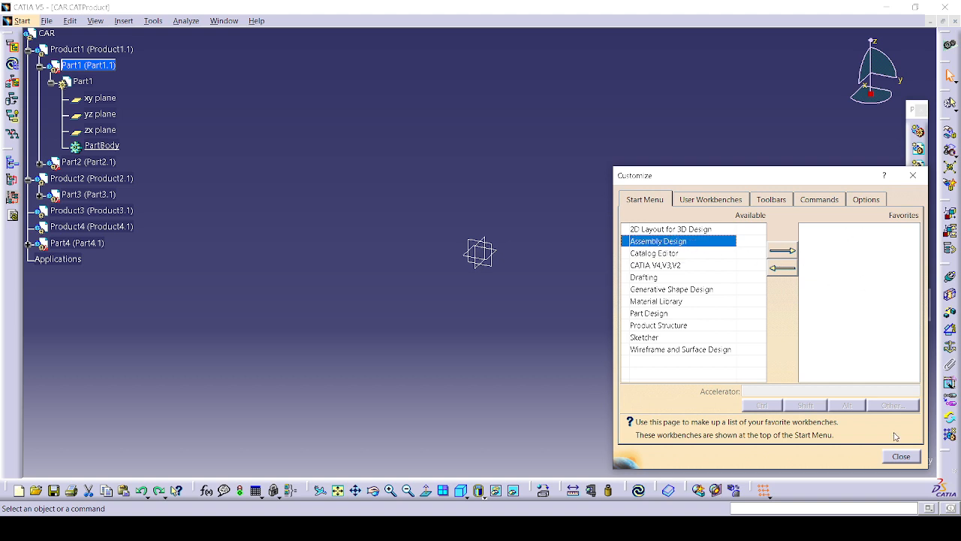
pyautogui.click(898, 458)
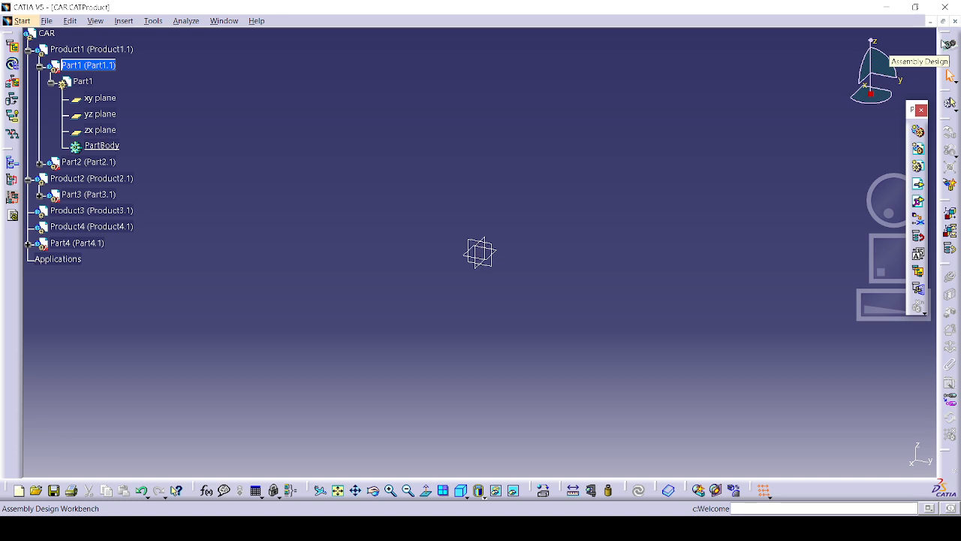
# Close the CAR product without saving and start a new product in the Assembly Design workbench
pyautogui.click(956, 23)
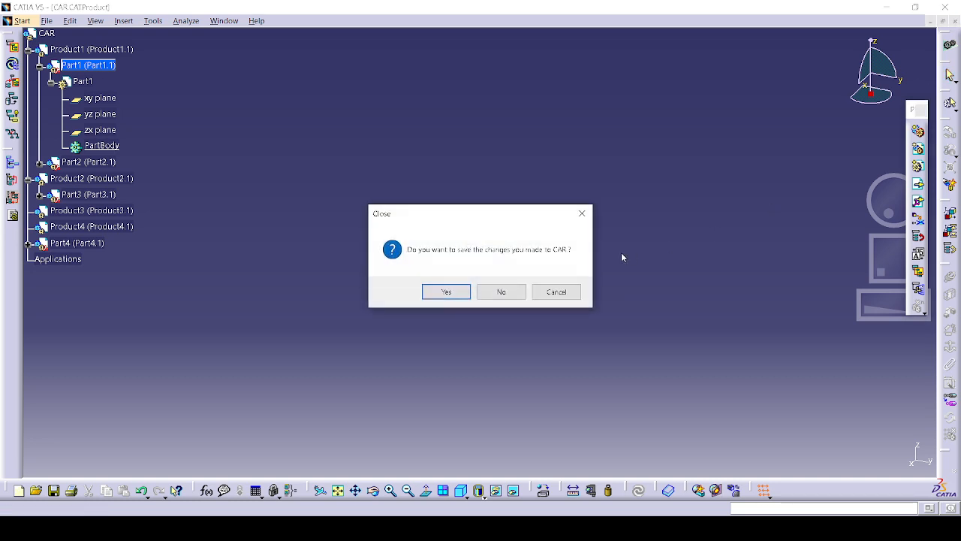
pyautogui.click(515, 293)
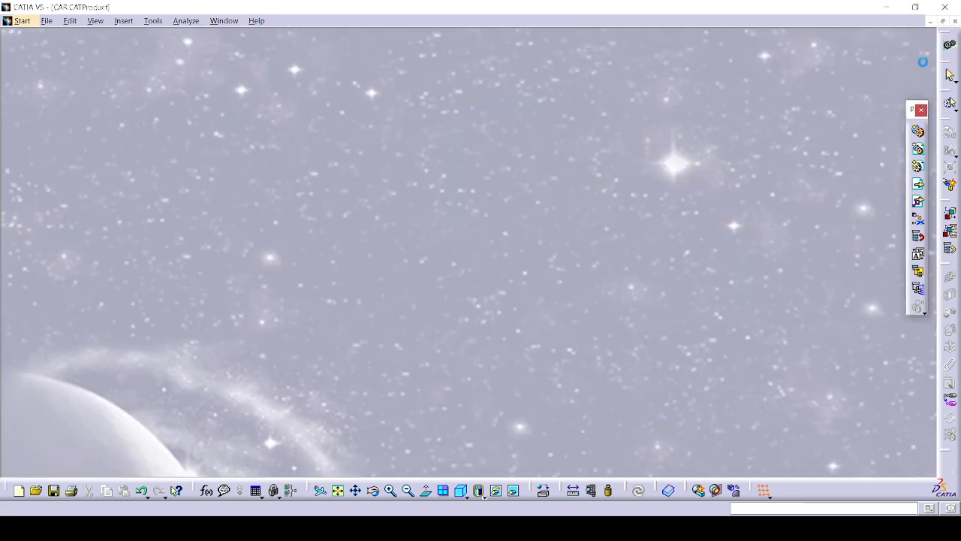
pyautogui.click(9, 20)
pyautogui.moveTo(79, 76)
pyautogui.click(238, 94)
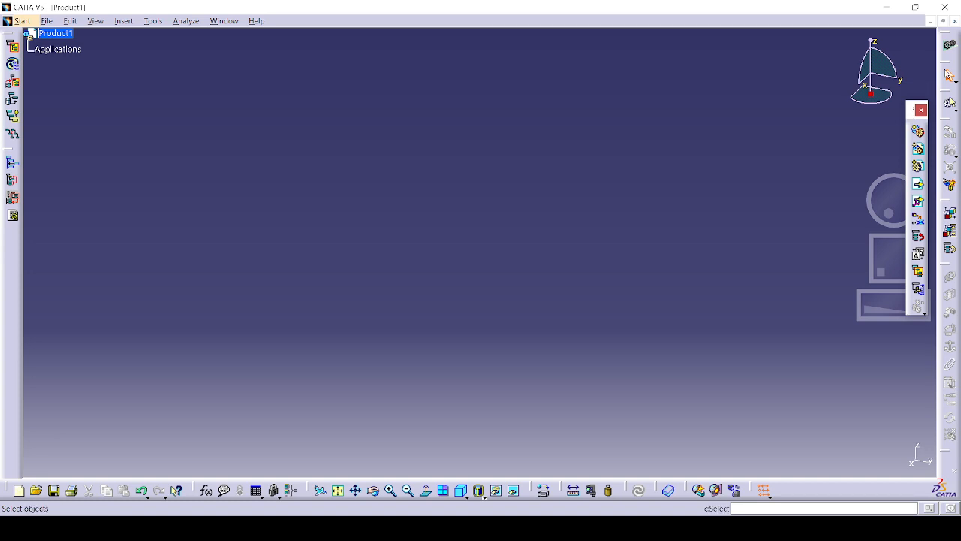
# Undock the Product Structure Tools, Move, Scenes, Assembly Features and Constraints toolbars and stack them over the model area
pyautogui.moveTo(949, 45); pyautogui.dragTo(761, 71)
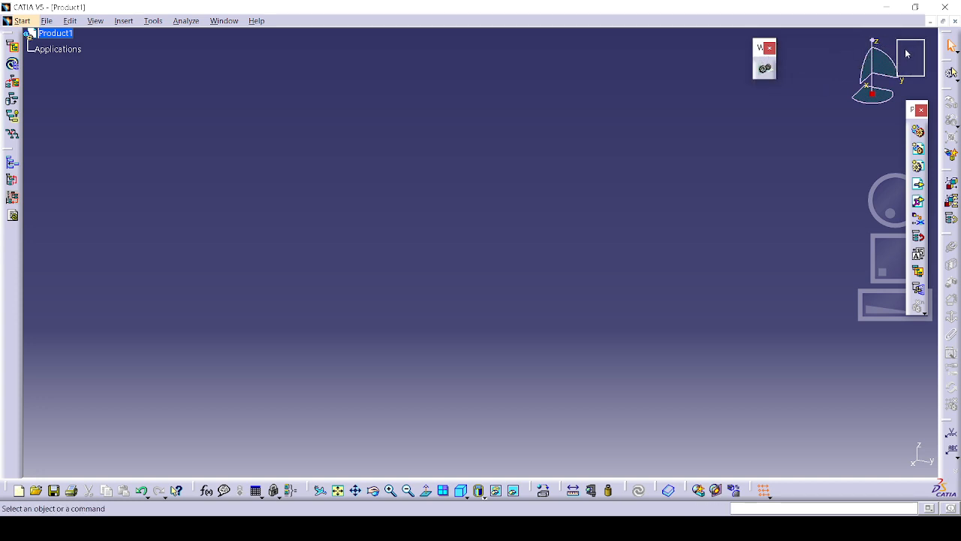
pyautogui.moveTo(944, 31); pyautogui.dragTo(950, 43)
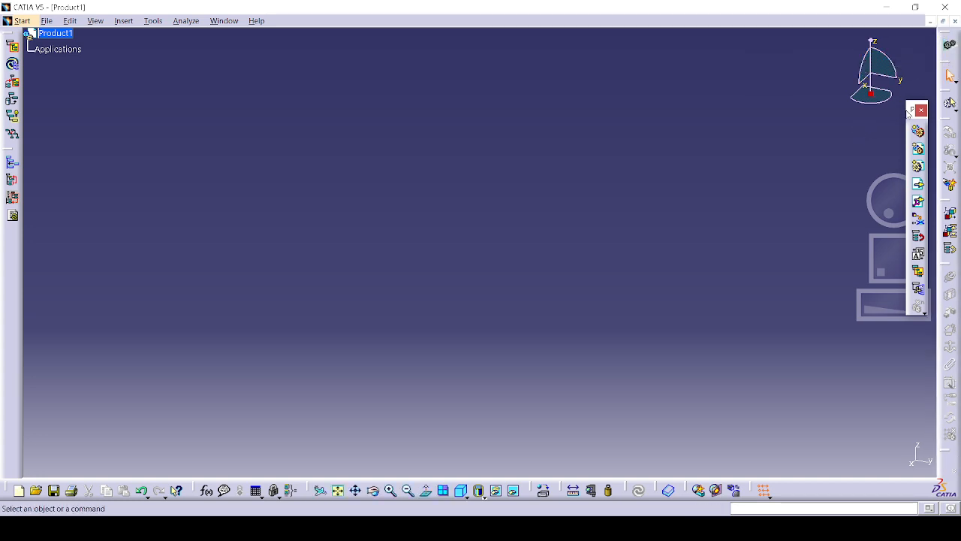
pyautogui.moveTo(911, 111); pyautogui.dragTo(318, 88)
pyautogui.moveTo(945, 120); pyautogui.dragTo(320, 146)
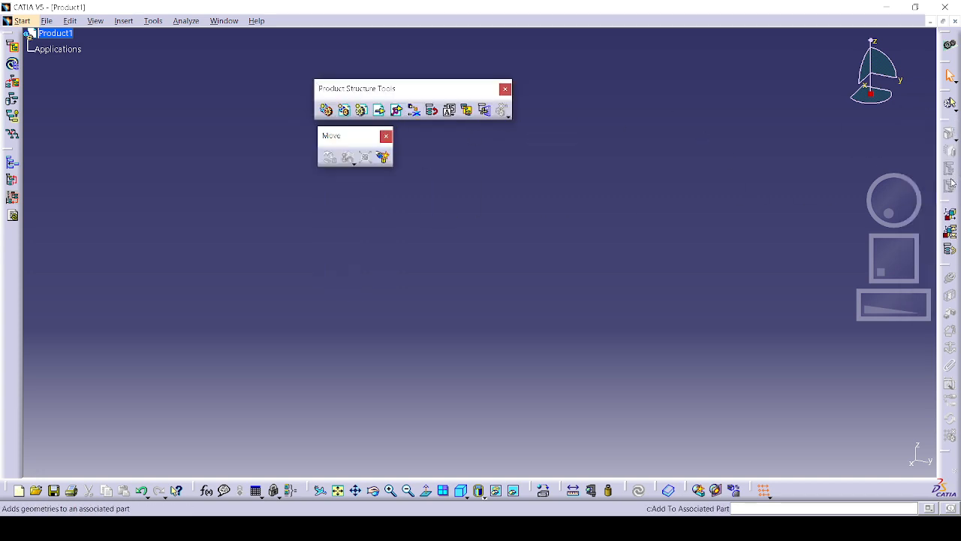
pyautogui.moveTo(942, 206); pyautogui.dragTo(323, 196)
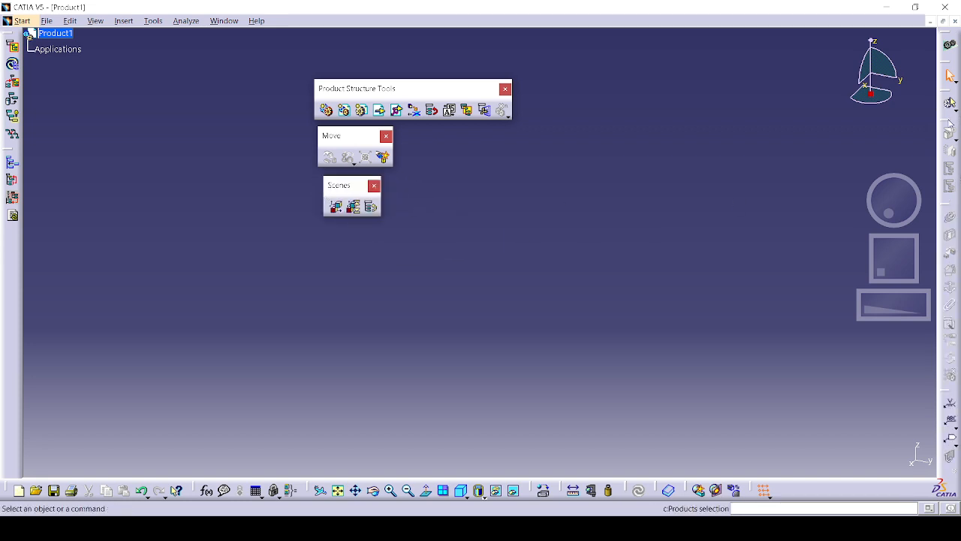
pyautogui.moveTo(940, 100); pyautogui.dragTo(330, 249)
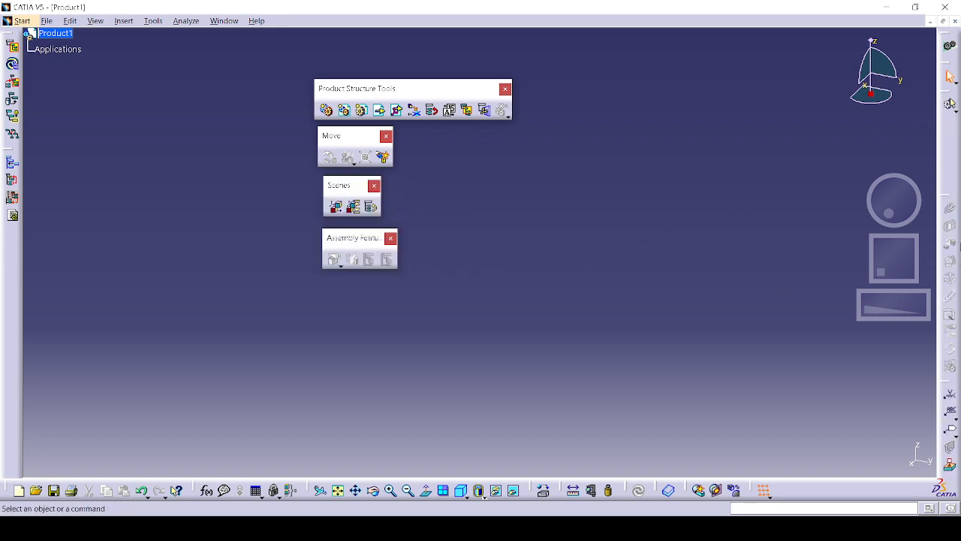
pyautogui.moveTo(942, 208); pyautogui.dragTo(325, 301)
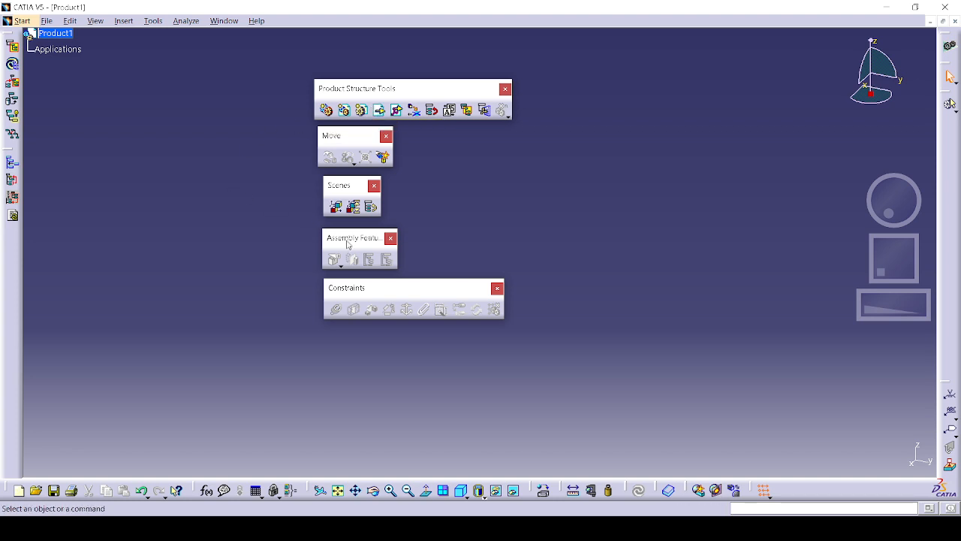
# Dock the Assembly Features toolbar again and reposition the floating Constraints and Product Structure Tools toolbars
pyautogui.moveTo(959, 254); pyautogui.dragTo(959, 249)
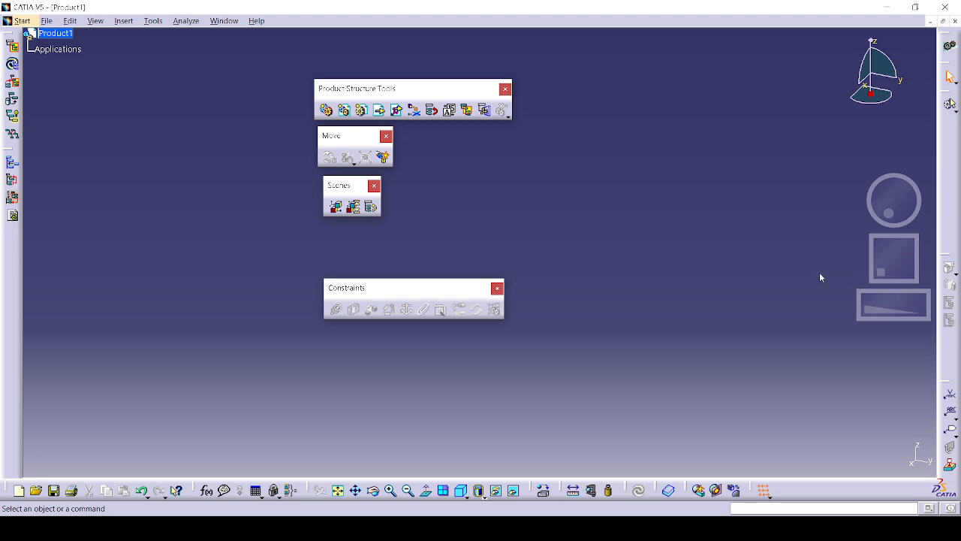
pyautogui.moveTo(398, 289); pyautogui.dragTo(391, 241)
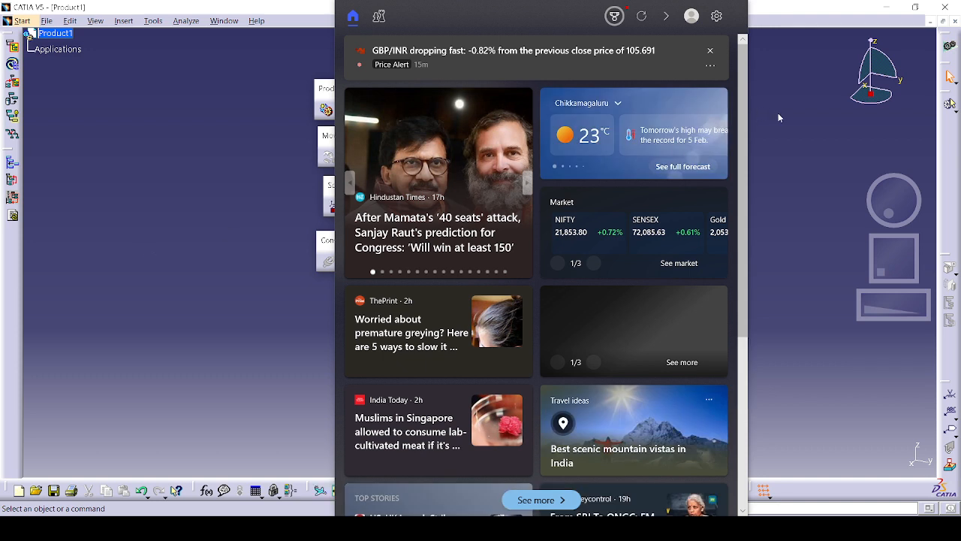
pyautogui.click(778, 114)
pyautogui.moveTo(349, 95); pyautogui.dragTo(315, 79)
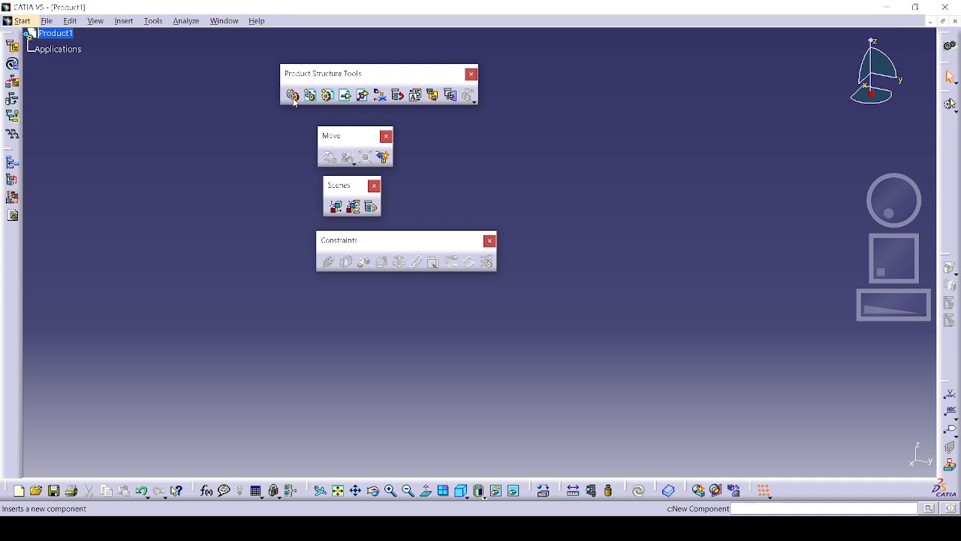
# Insert a new component and a new part under Product1, agreeing to define a new origin point but cancelling its selection
pyautogui.click(293, 100)
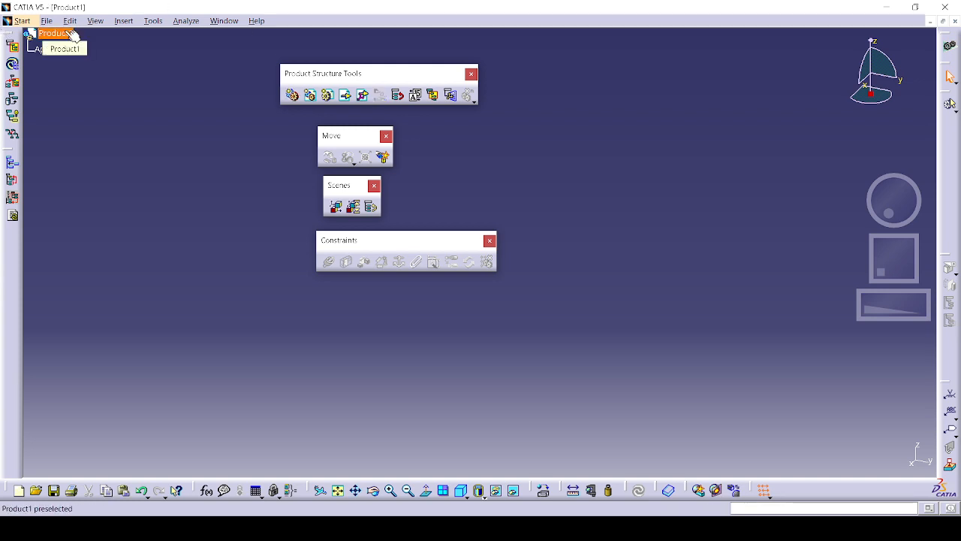
pyautogui.click(71, 34)
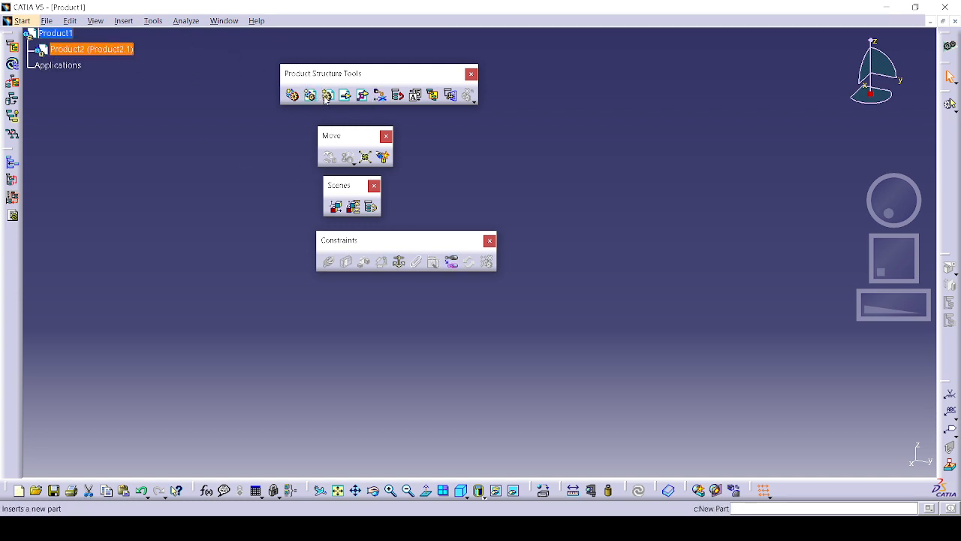
pyautogui.click(66, 37)
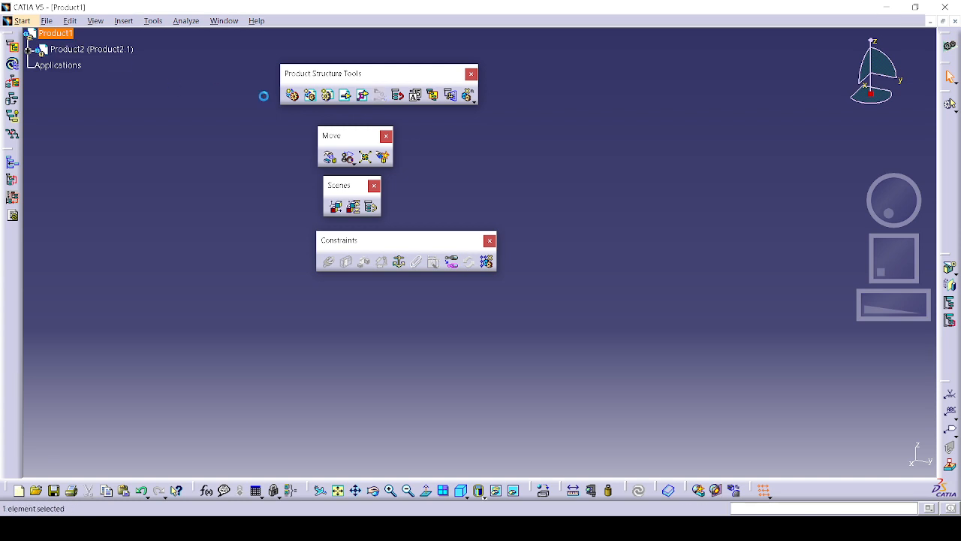
pyautogui.click(63, 33)
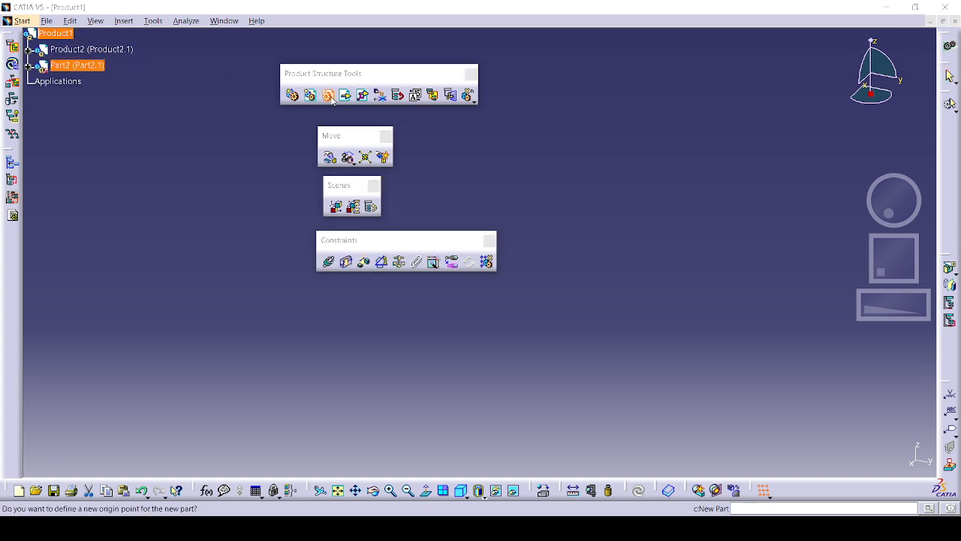
pyautogui.click(505, 317)
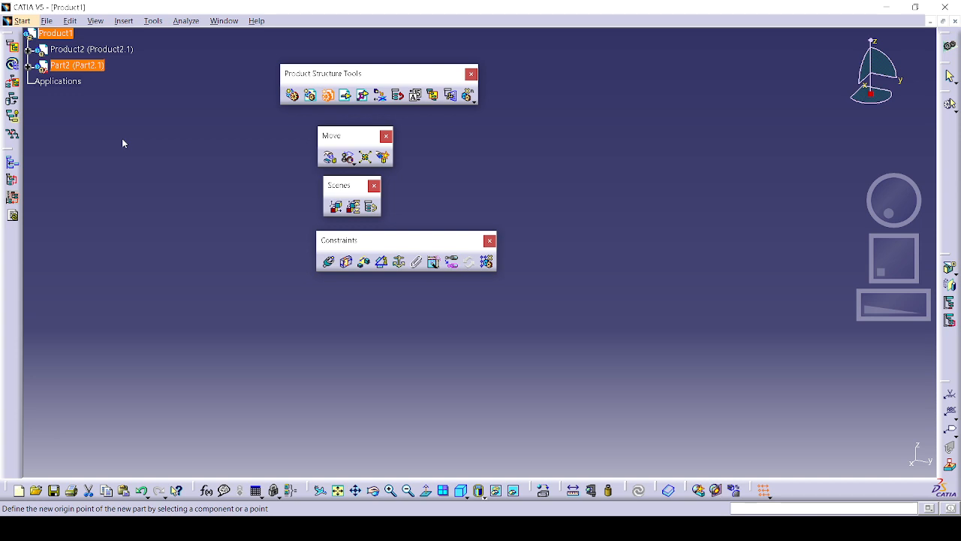
pyautogui.press('Escape')
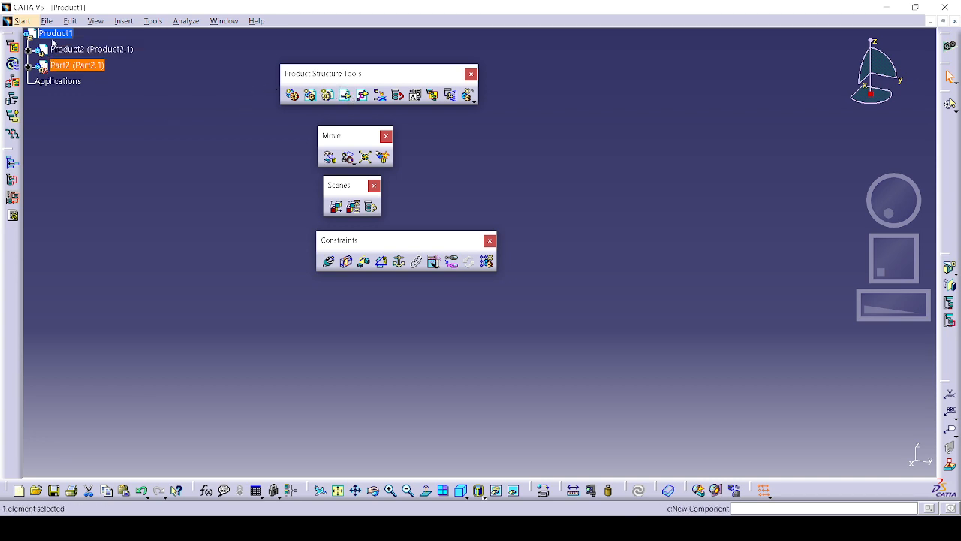
# Expand Part2 under Product1 down to its PartBody and activate the part for editing
pyautogui.click(66, 35)
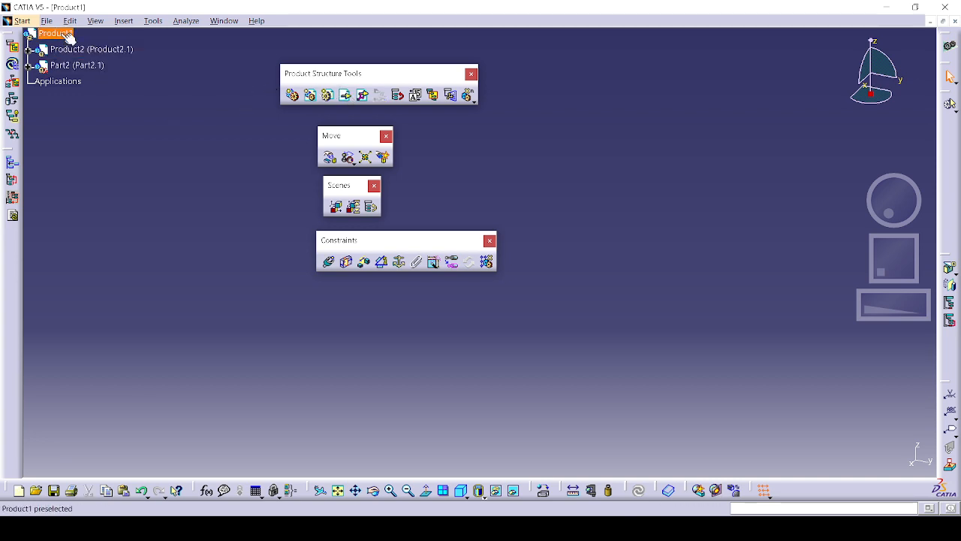
pyautogui.click(68, 38)
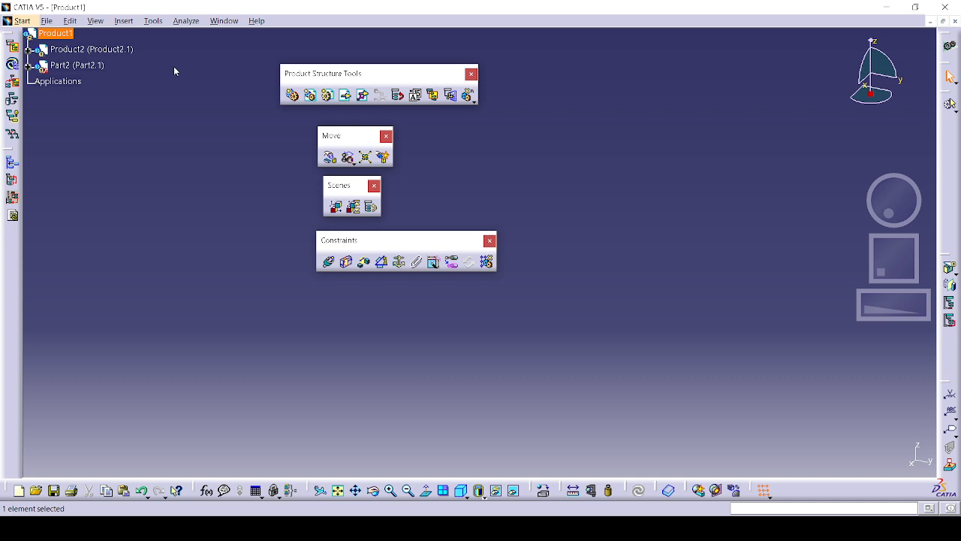
pyautogui.click(27, 65)
pyautogui.click(40, 82)
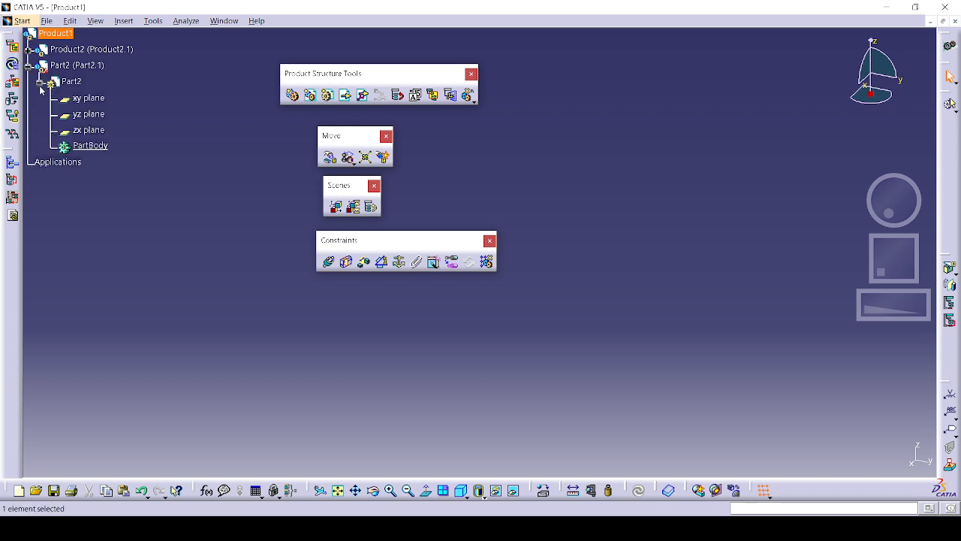
pyautogui.doubleClick(90, 146)
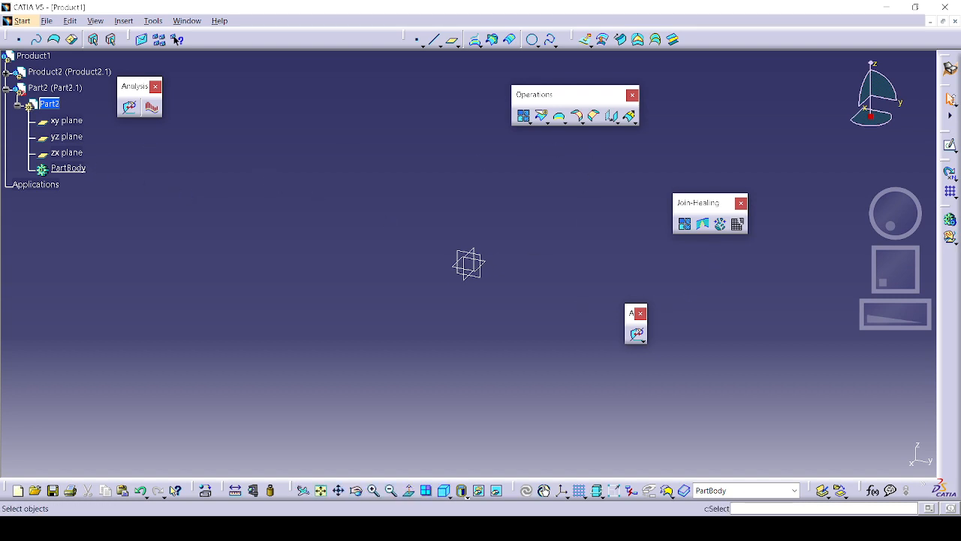
# Create a new document of type Product
pyautogui.click(46, 20)
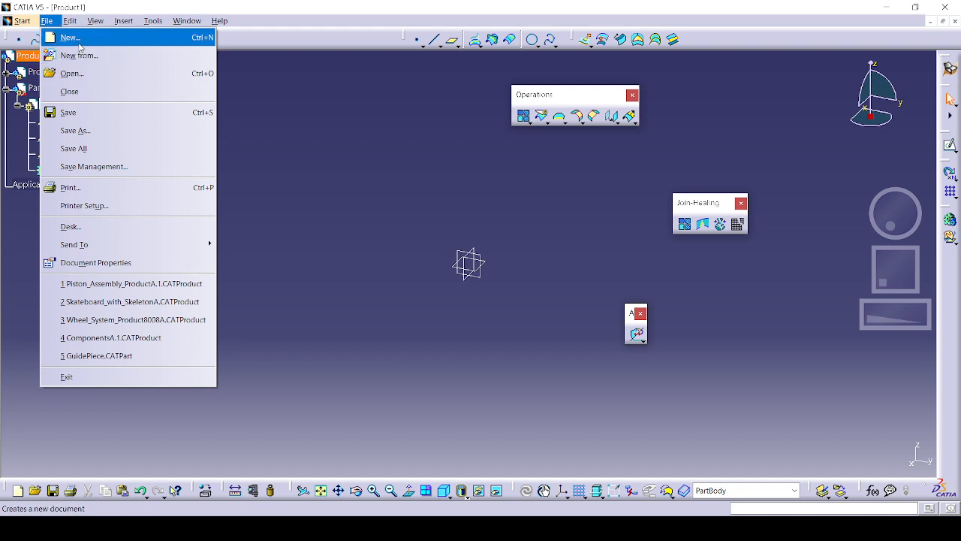
pyautogui.click(79, 43)
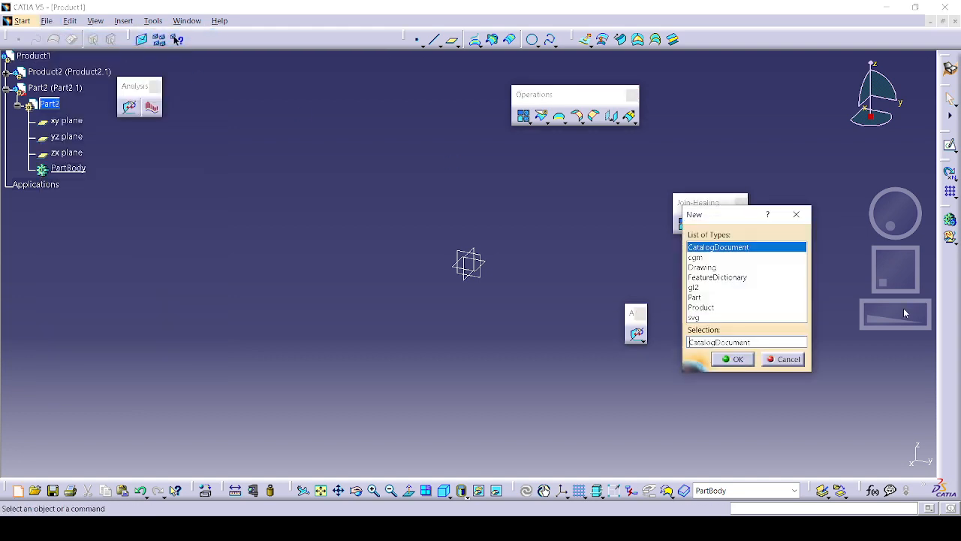
pyautogui.click(710, 308)
pyautogui.click(733, 359)
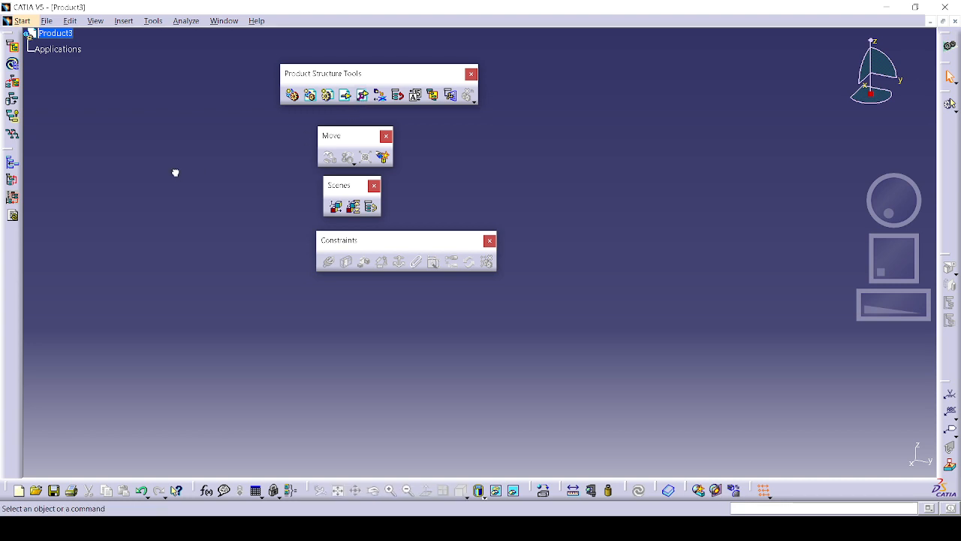
# Insert the four PM1_Rear Suspension parts from the ASSY V5 component folder into Product3 as existing components
pyautogui.click(54, 34)
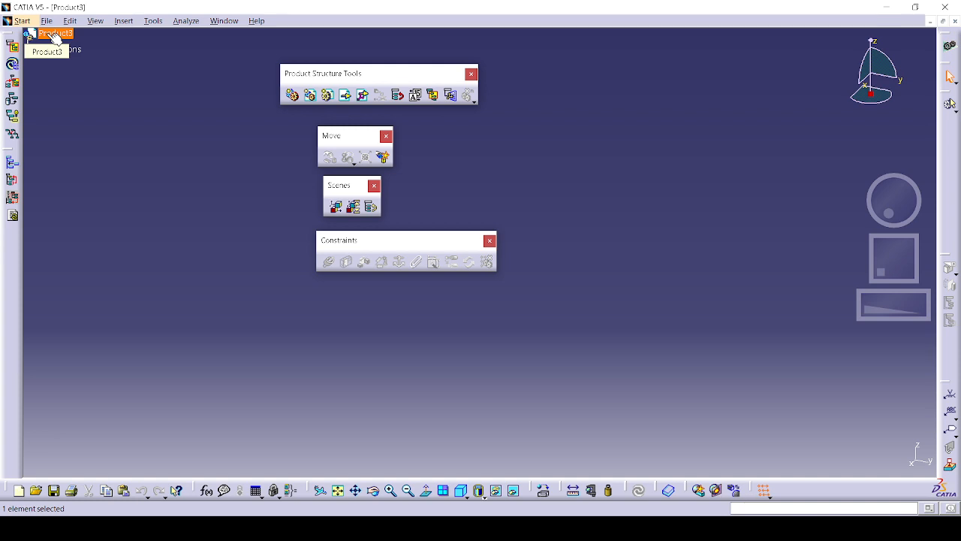
pyautogui.rightClick(54, 36)
pyautogui.moveTo(107, 258)
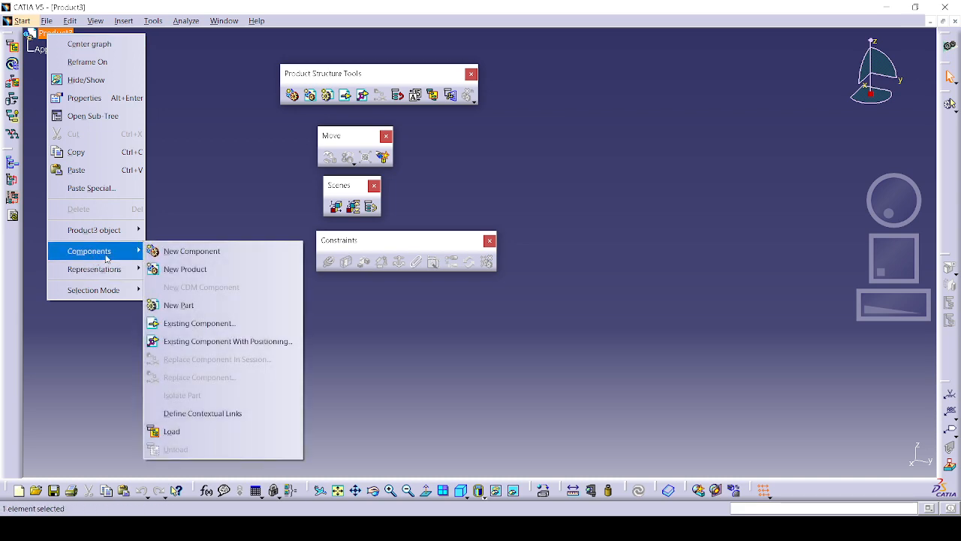
pyautogui.click(170, 324)
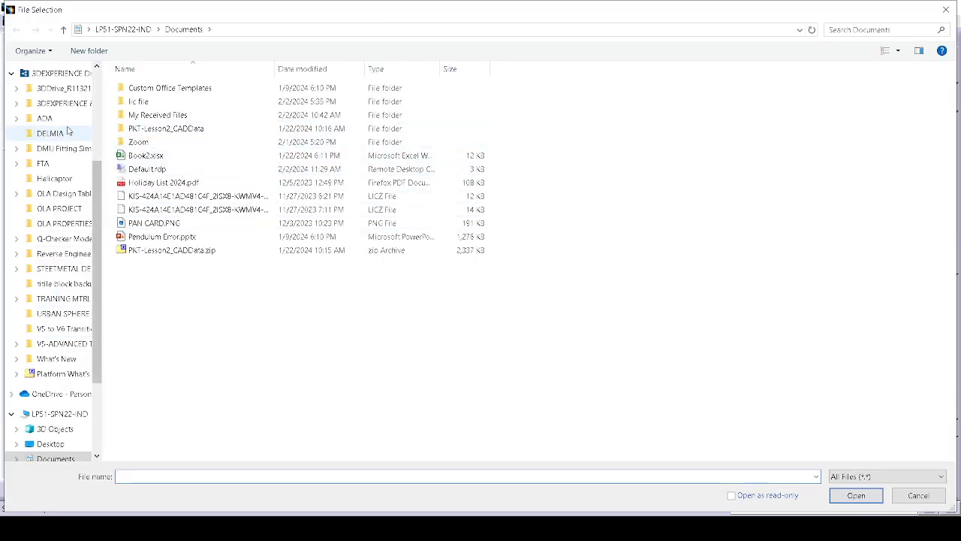
pyautogui.click(62, 103)
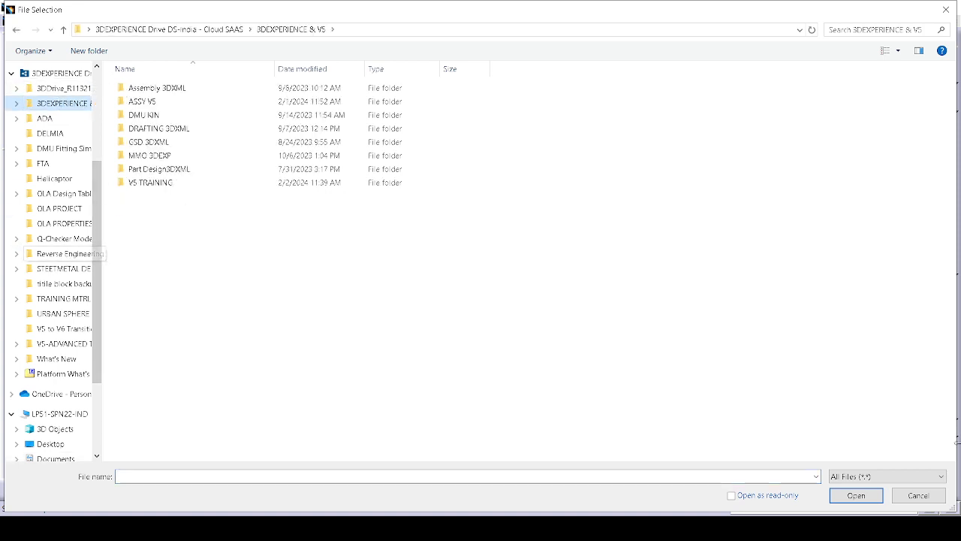
pyautogui.click(180, 105)
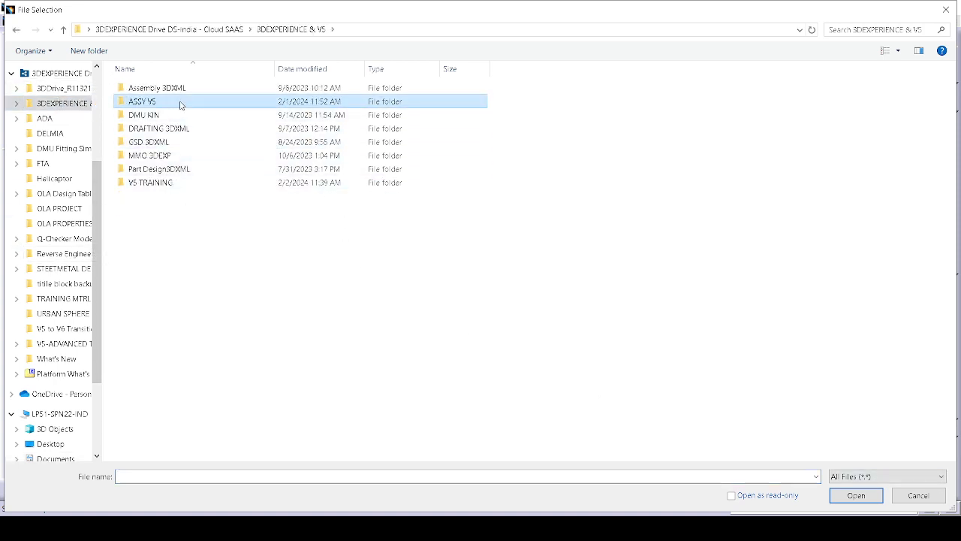
pyautogui.doubleClick(180, 105)
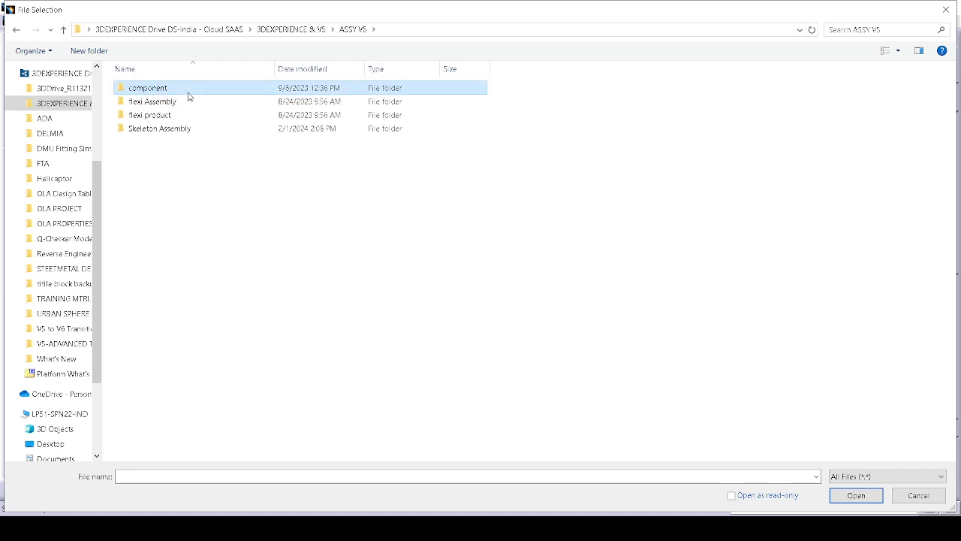
pyautogui.doubleClick(178, 89)
pyautogui.click(177, 115)
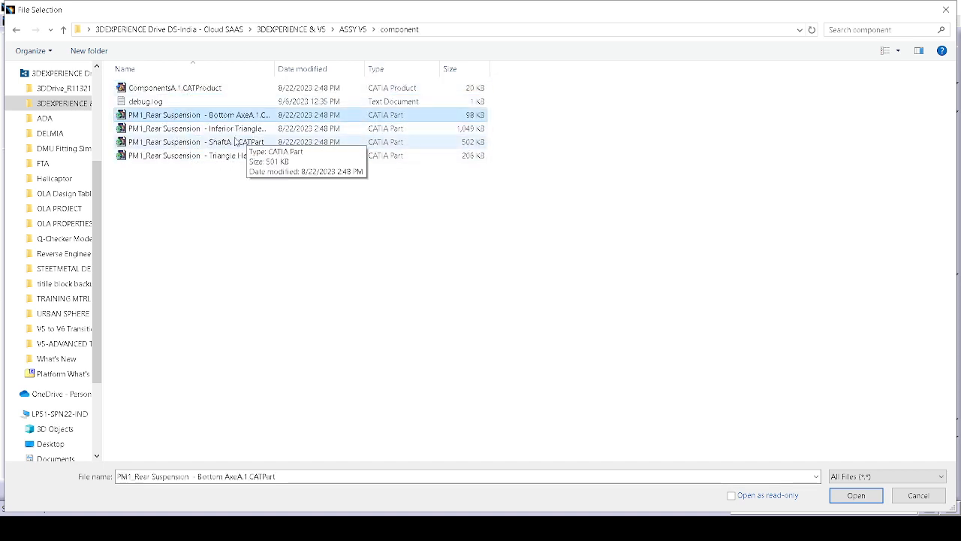
pyautogui.keyDown('shift'); pyautogui.click(220, 157); pyautogui.keyUp('shift')
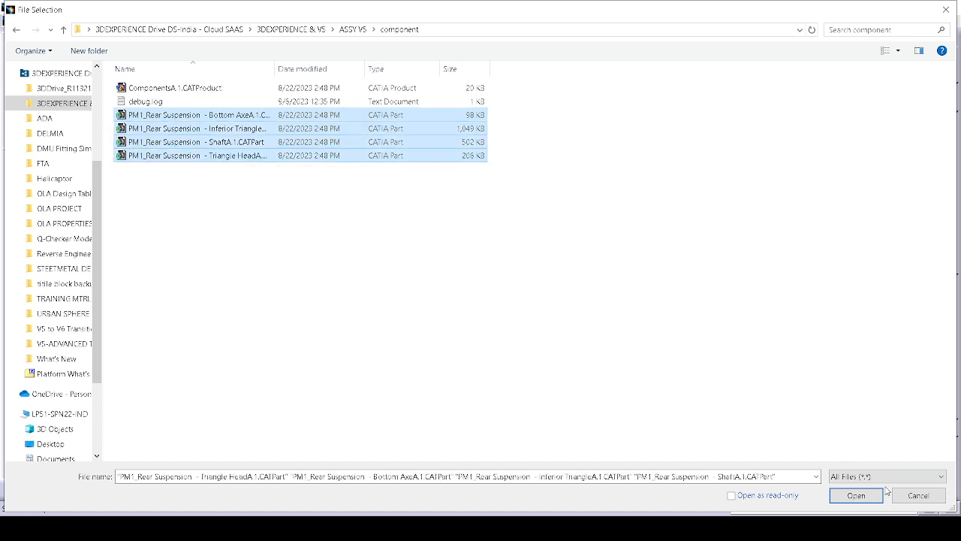
pyautogui.click(856, 495)
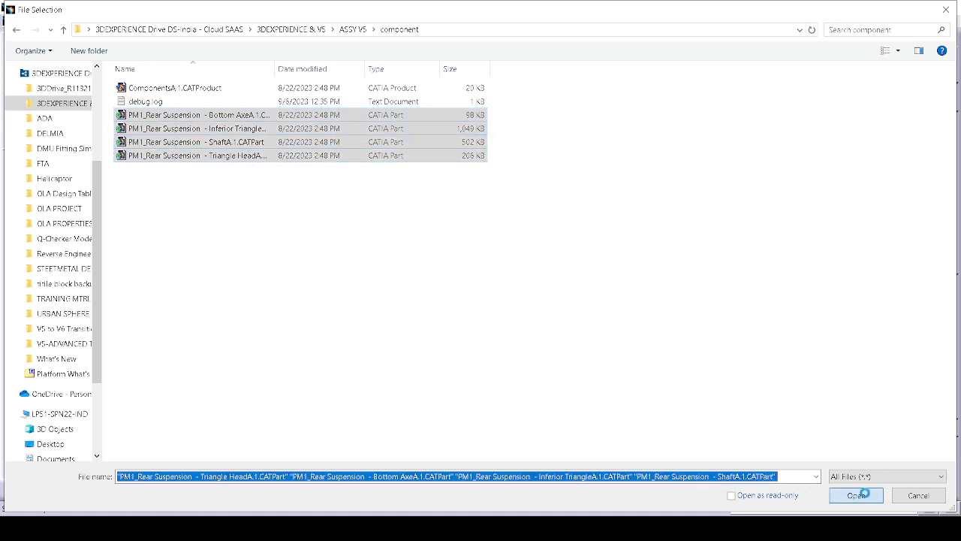
pyautogui.moveTo(575, 308); pyautogui.dragTo(742, 389, button='middle')
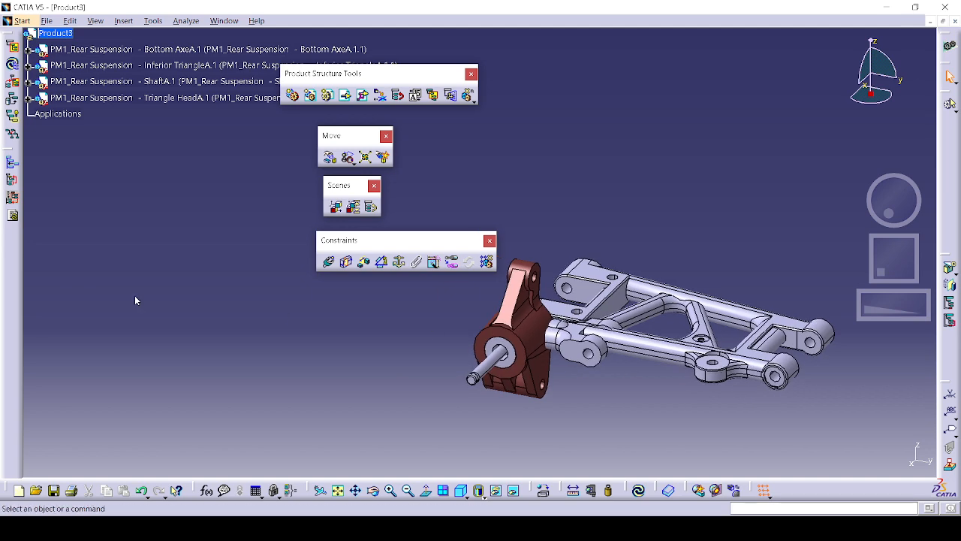
# Insert a new component under the root Product3
pyautogui.rightClick(60, 35)
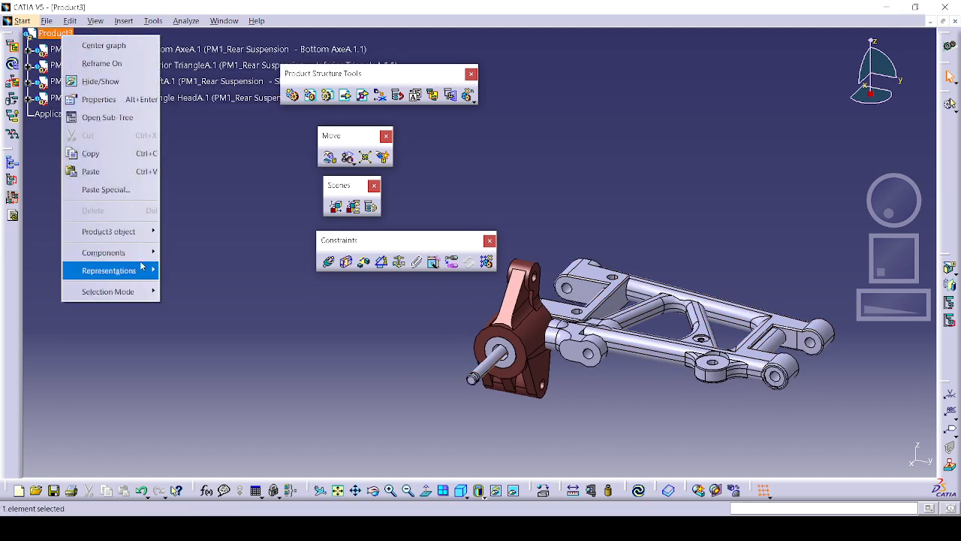
pyautogui.moveTo(120, 253)
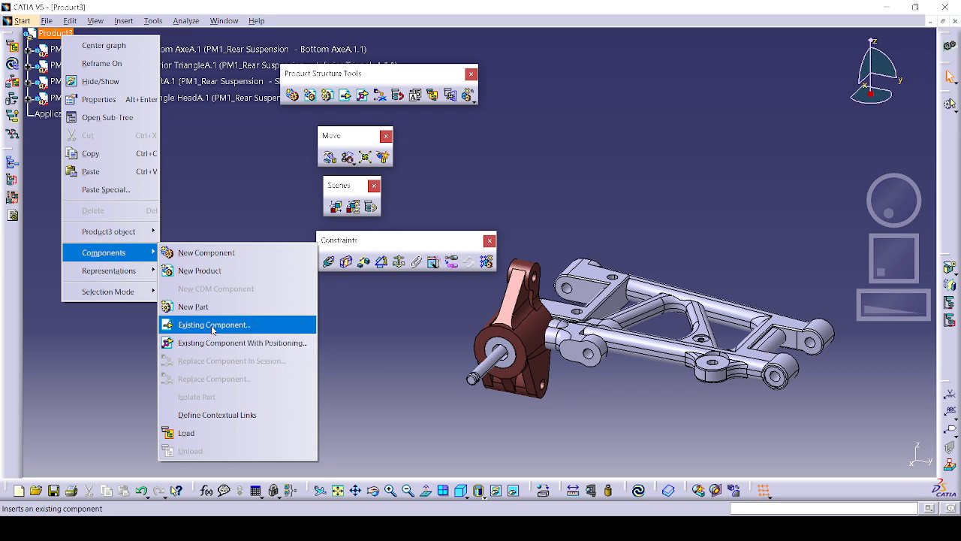
pyautogui.click(241, 174)
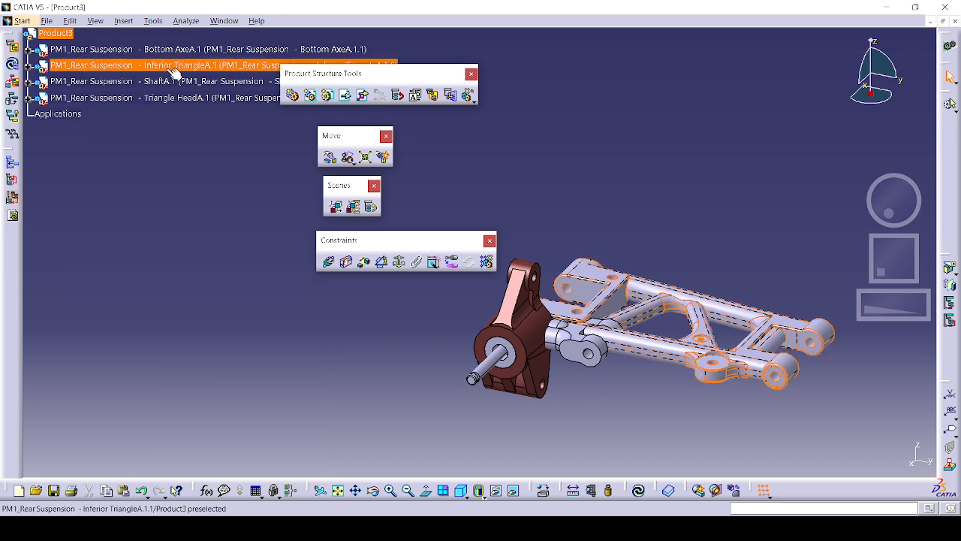
pyautogui.click(125, 21)
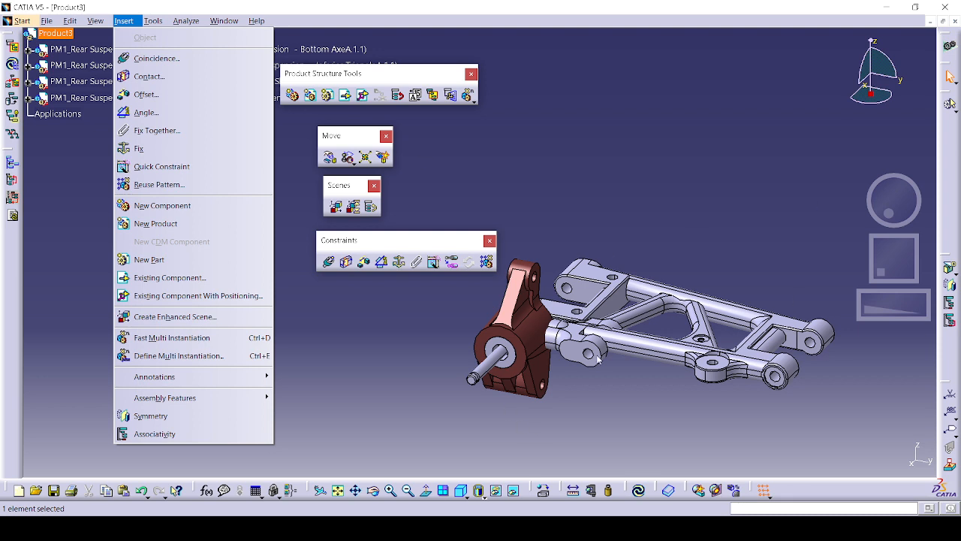
pyautogui.press('Escape')
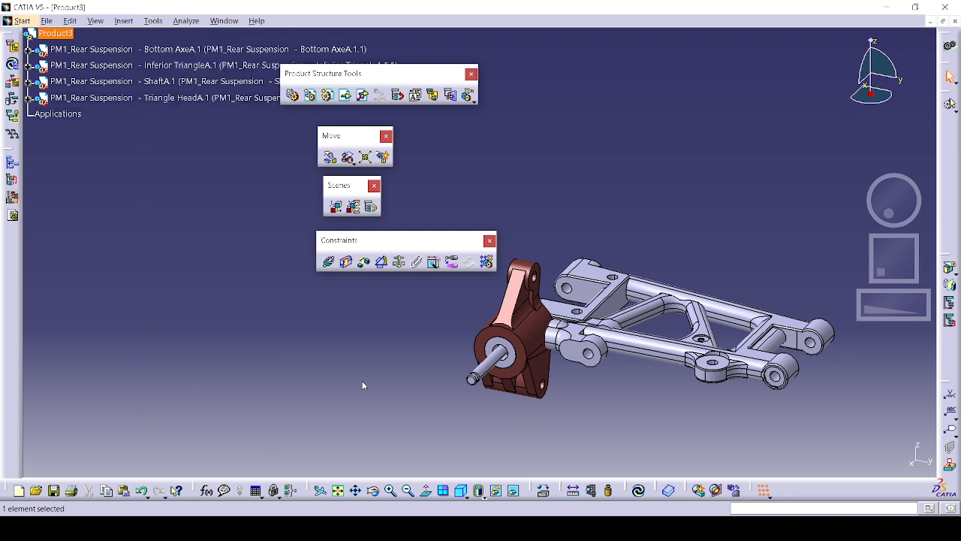
pyautogui.click(293, 96)
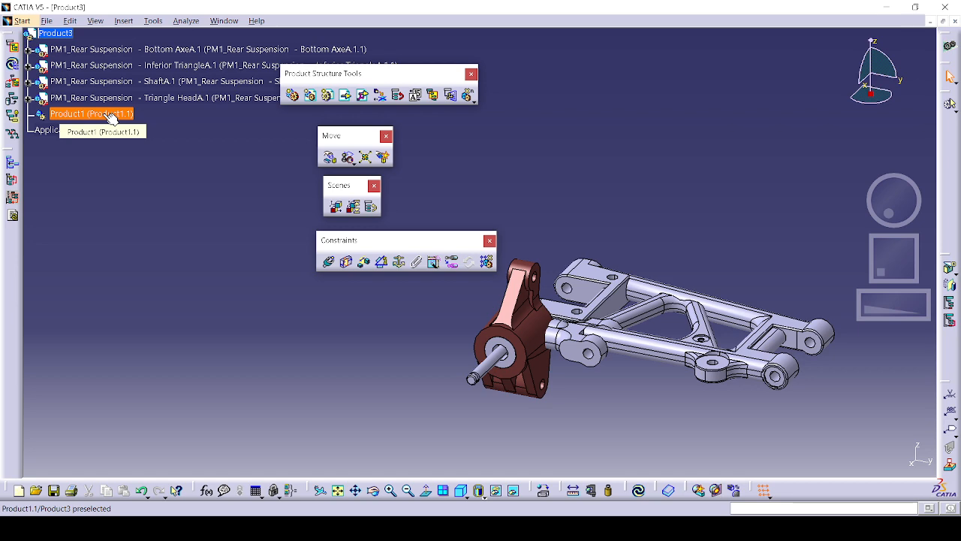
# Open the program options and bring up the Cache Management settings of Product Structure under Infrastructure
pyautogui.click(161, 23)
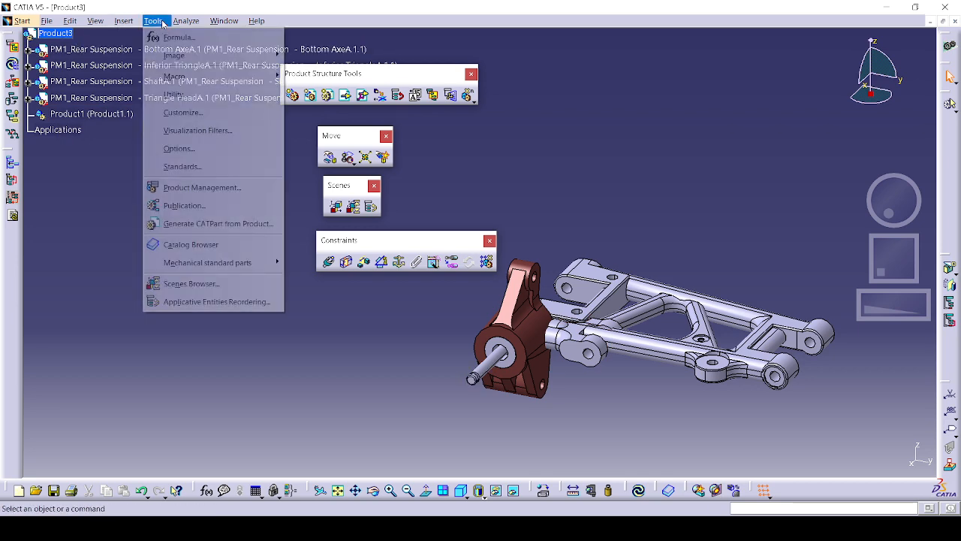
pyautogui.click(191, 149)
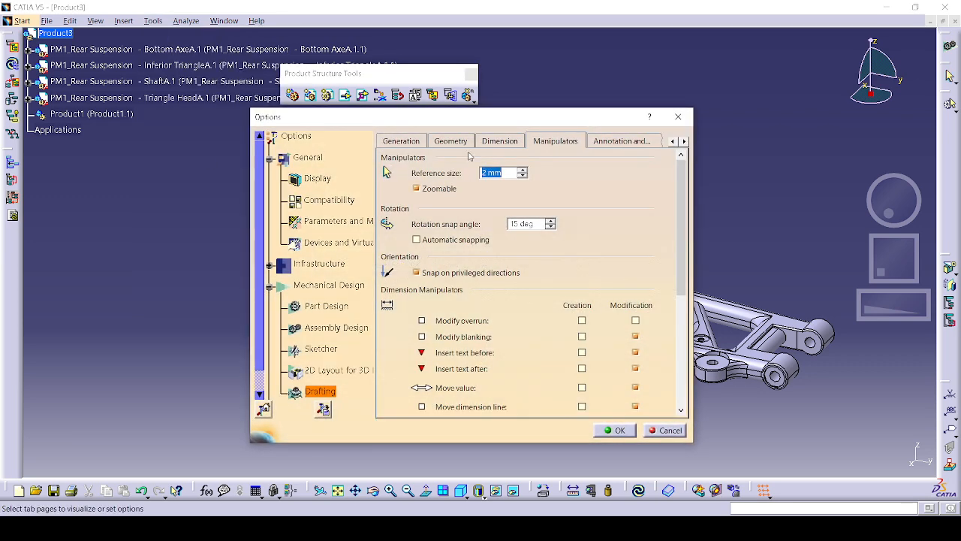
pyautogui.click(452, 142)
pyautogui.click(308, 157)
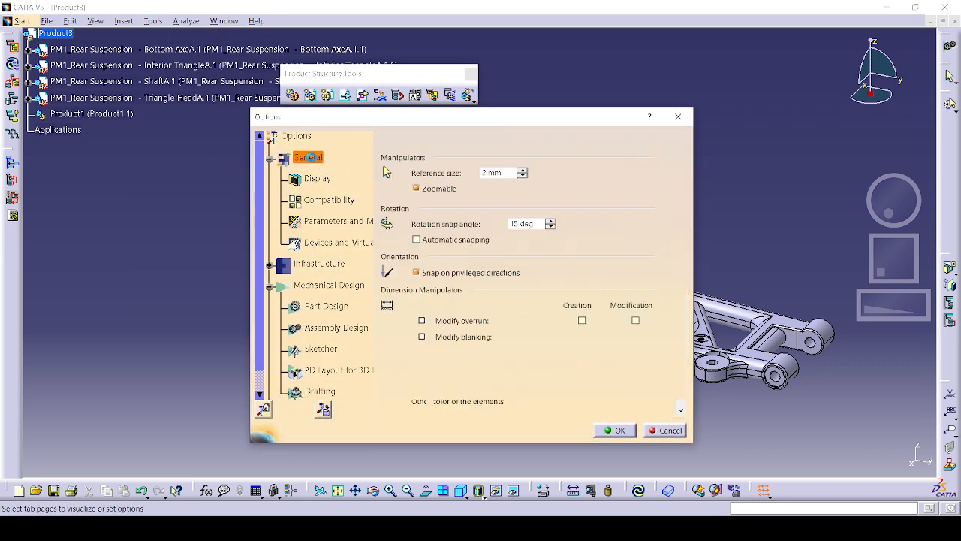
pyautogui.click(318, 263)
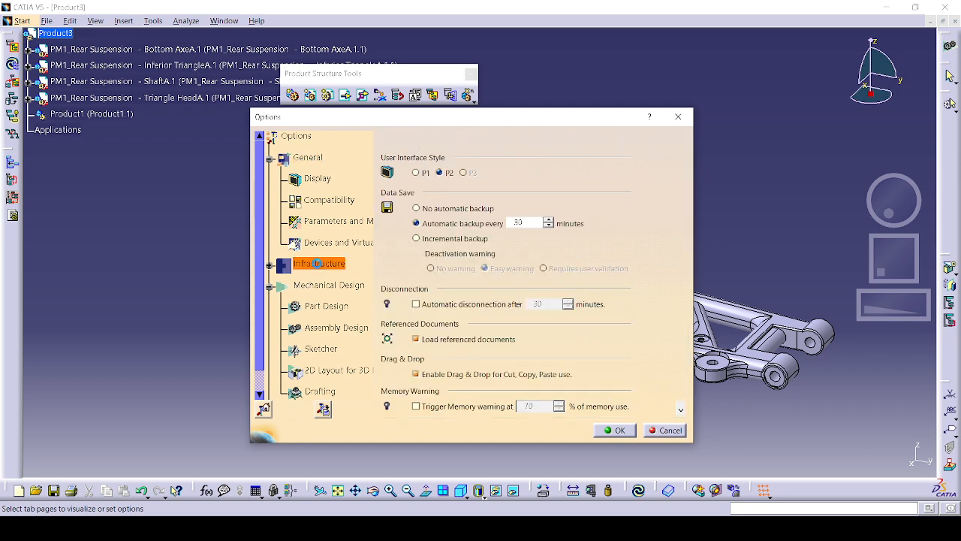
pyautogui.click(319, 348)
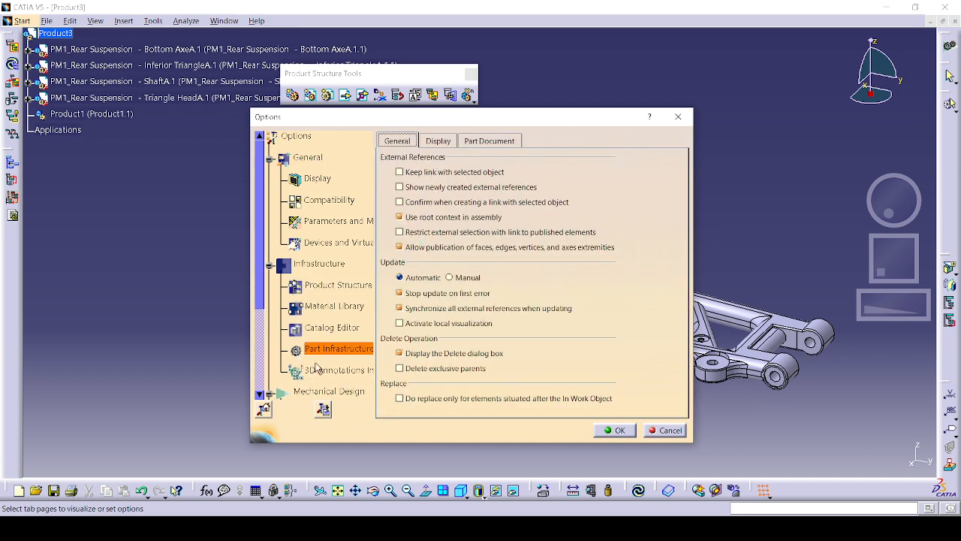
pyautogui.click(338, 285)
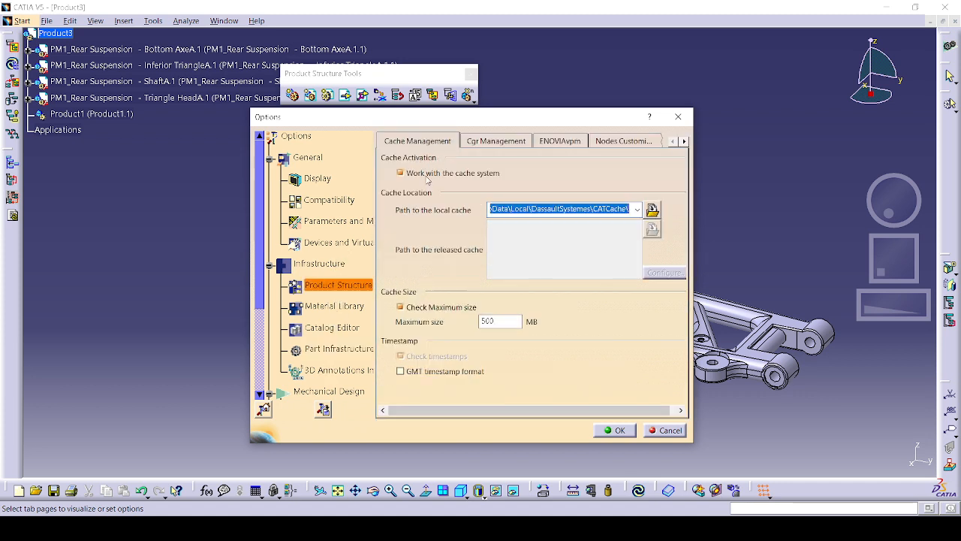
# Deactivate Work with the cache system, reactivate it, and accept the options
pyautogui.click(456, 174)
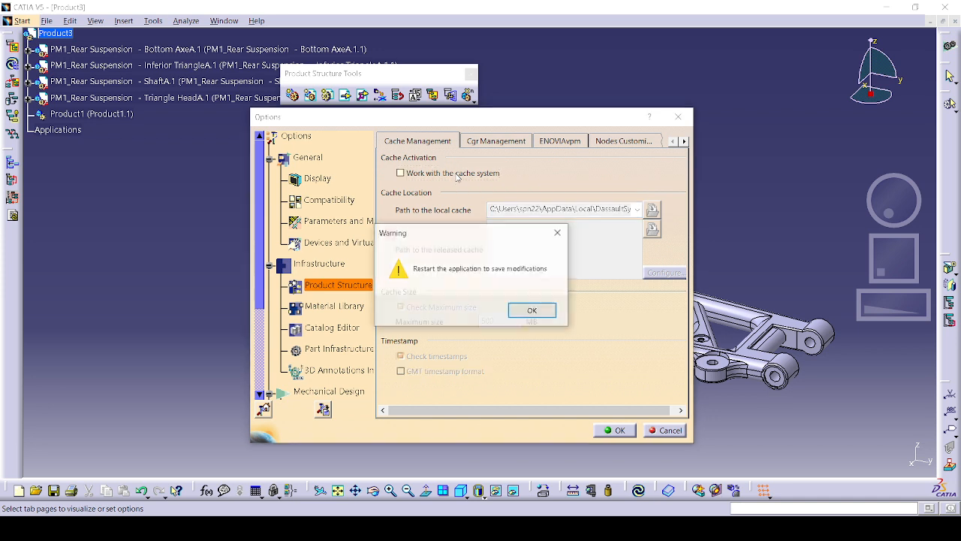
pyautogui.click(525, 314)
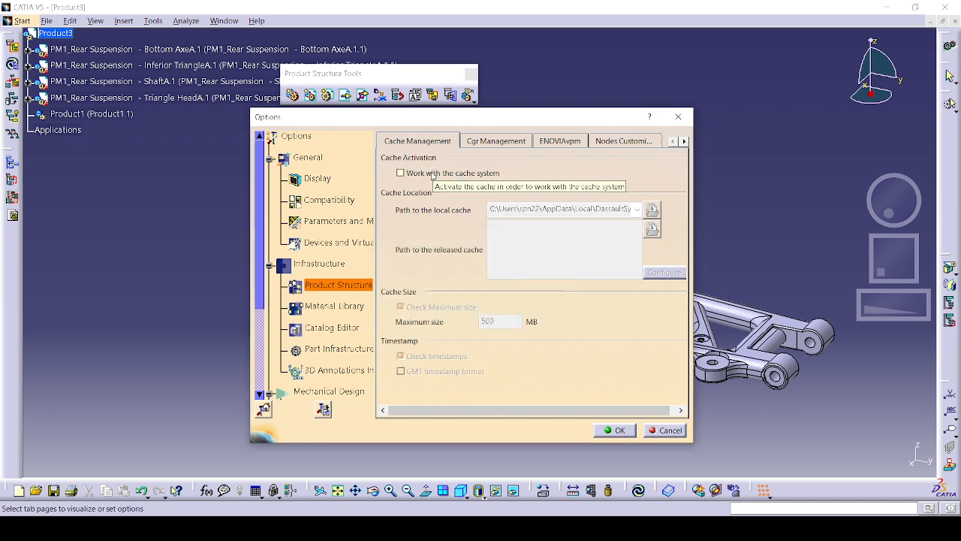
pyautogui.click(433, 174)
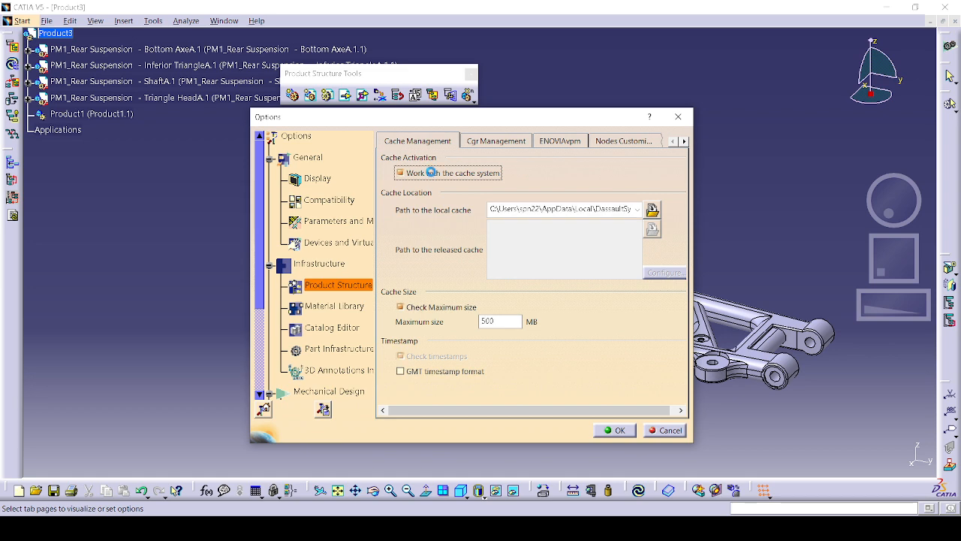
pyautogui.click(620, 428)
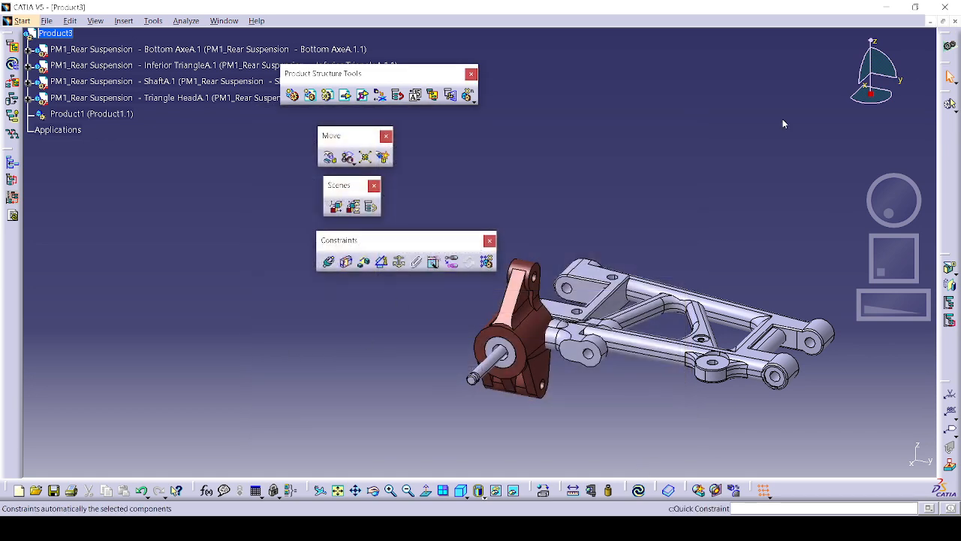
# Close the Product3 and Product1 documents without saving the changes
pyautogui.click(956, 21)
pyautogui.click(521, 290)
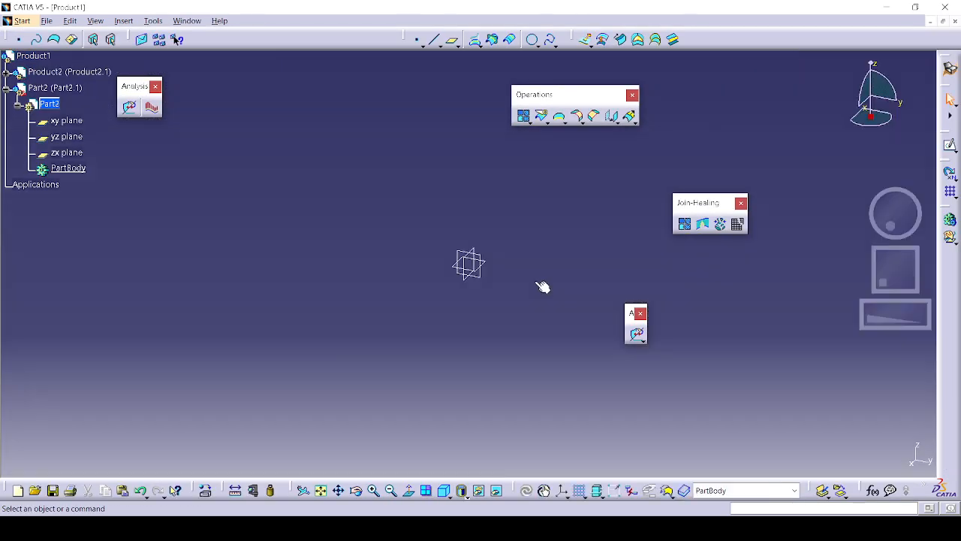
pyautogui.click(956, 21)
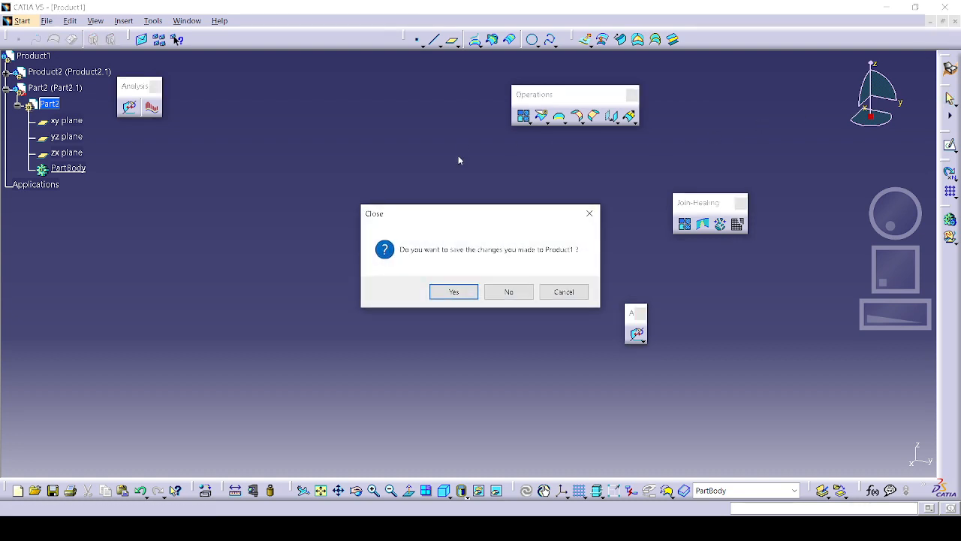
pyautogui.click(525, 292)
# Open ComponentsA.1.CATProduct from the component folder inside ASSY V5
pyautogui.click(33, 21)
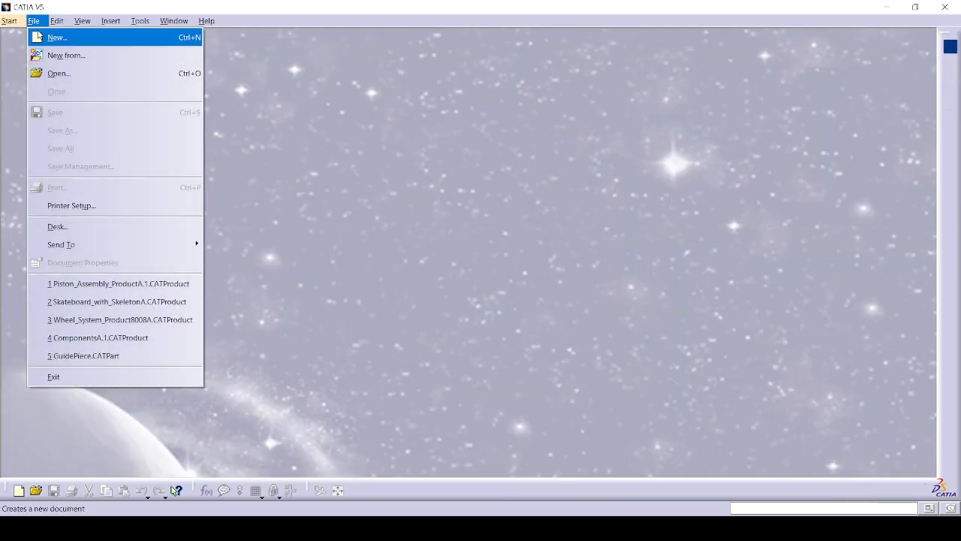
pyautogui.click(67, 56)
pyautogui.click(178, 88)
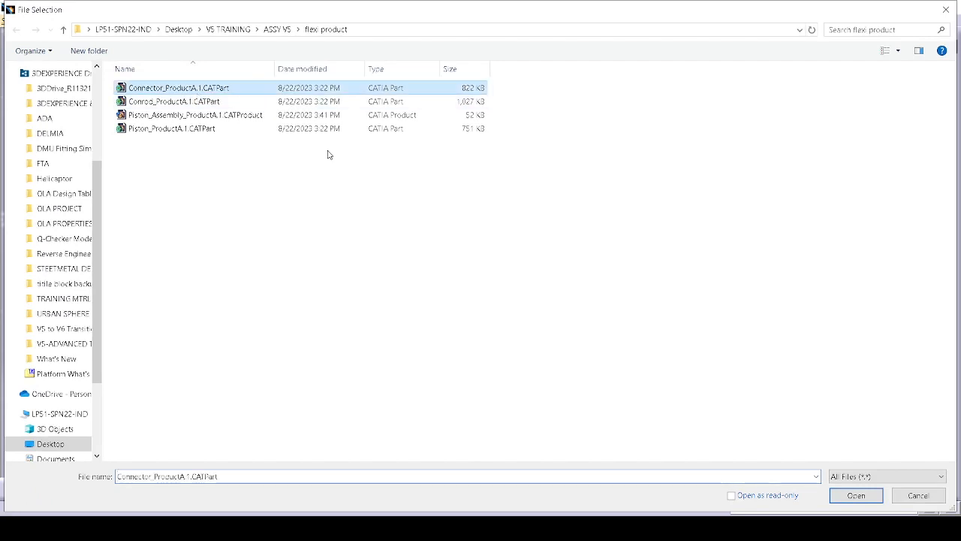
pyautogui.click(199, 30)
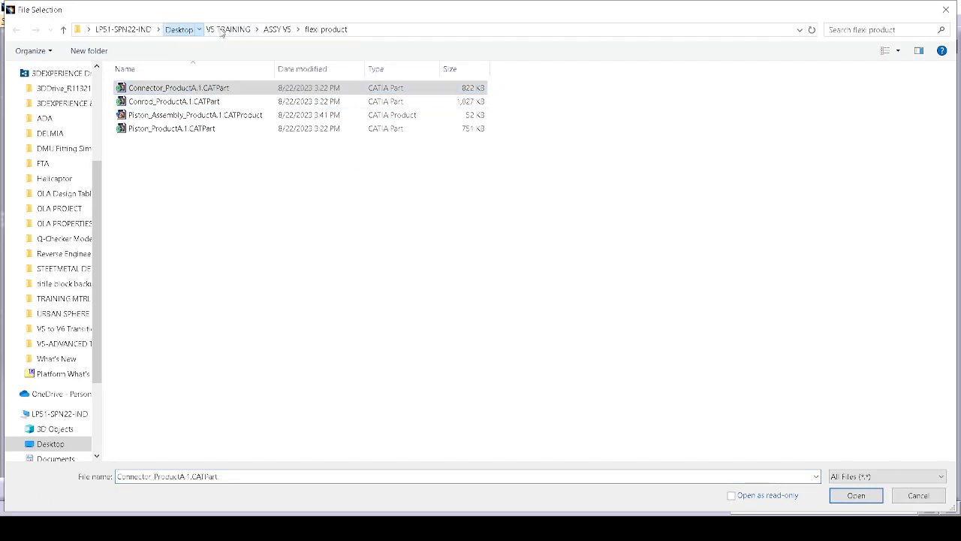
pyautogui.click(290, 35)
pyautogui.doubleClick(178, 90)
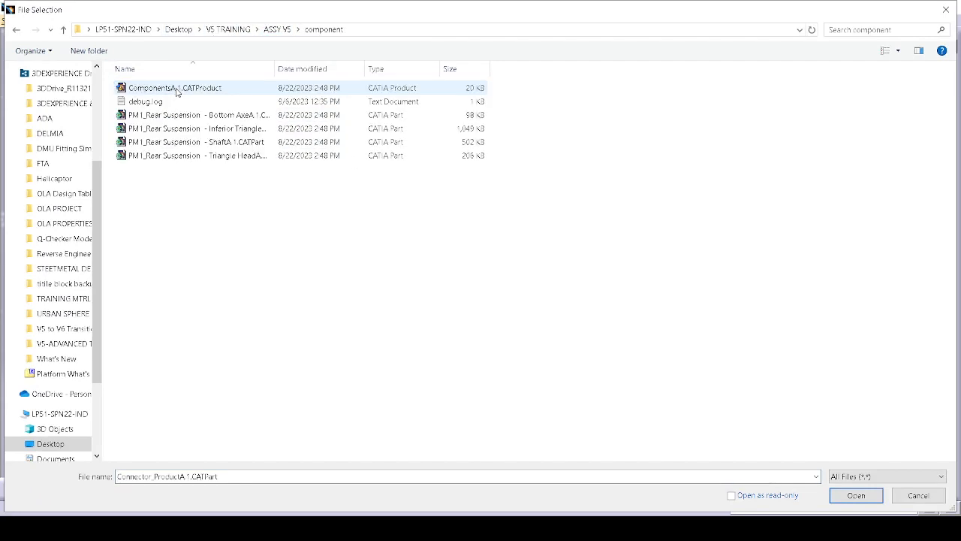
pyautogui.click(178, 88)
pyautogui.click(829, 495)
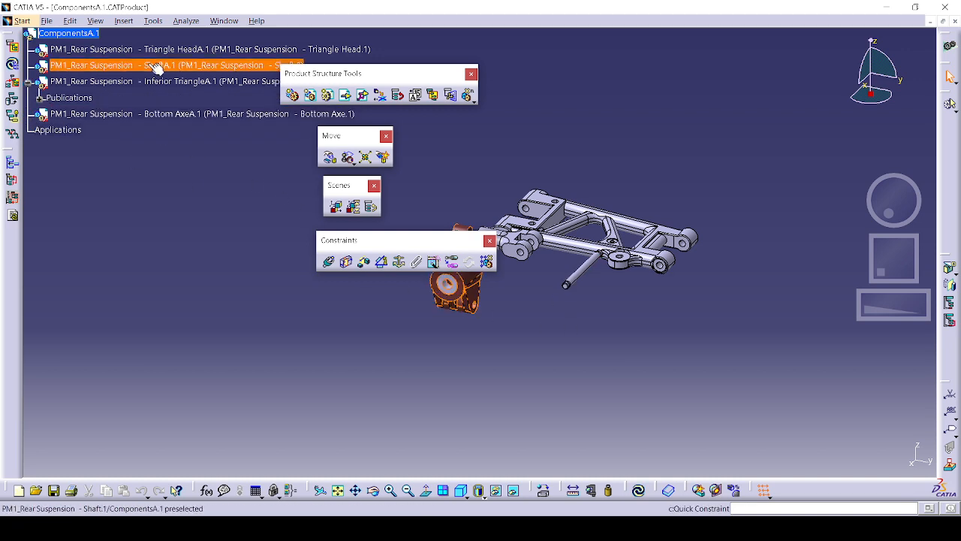
# Move the floating Product Structure Tools, Move, Scenes and Constraints toolbars clear of the tree and the model
pyautogui.moveTo(404, 85); pyautogui.dragTo(713, 73)
pyautogui.moveTo(357, 142); pyautogui.dragTo(720, 114)
pyautogui.moveTo(335, 186); pyautogui.dragTo(727, 153)
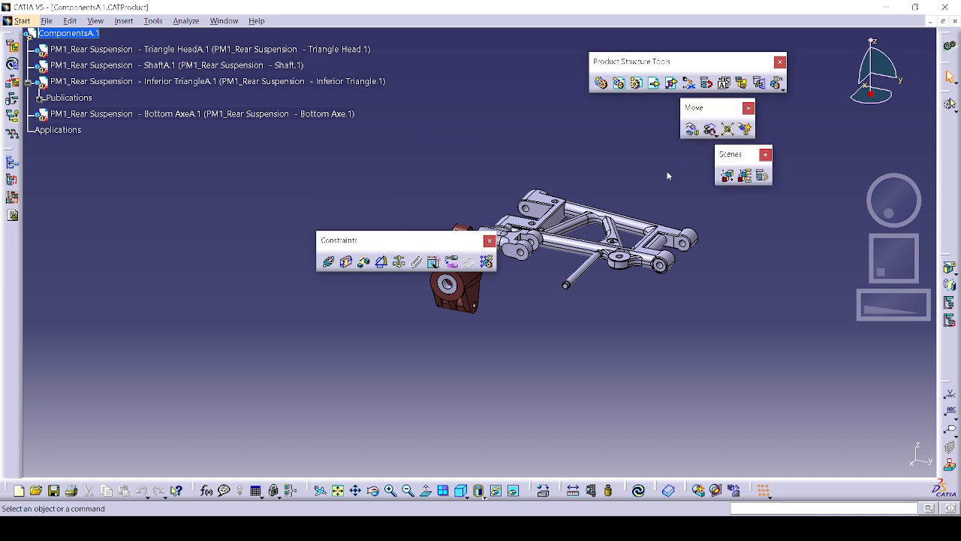
pyautogui.moveTo(406, 253); pyautogui.dragTo(795, 341)
pyautogui.click(212, 215)
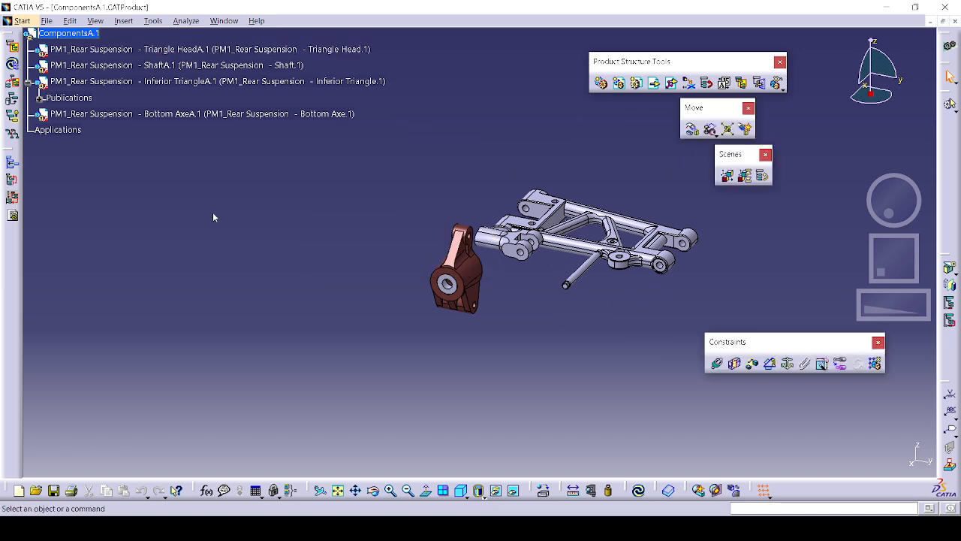
# Switch the root product ComponentsA.1 to visualization mode
pyautogui.rightClick(75, 34)
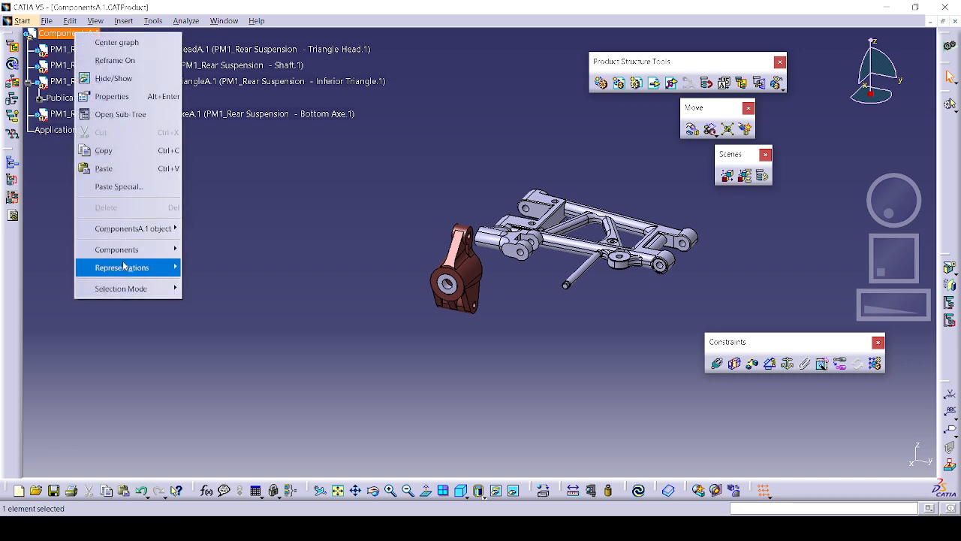
pyautogui.moveTo(133, 256)
pyautogui.moveTo(157, 267)
pyautogui.click(225, 321)
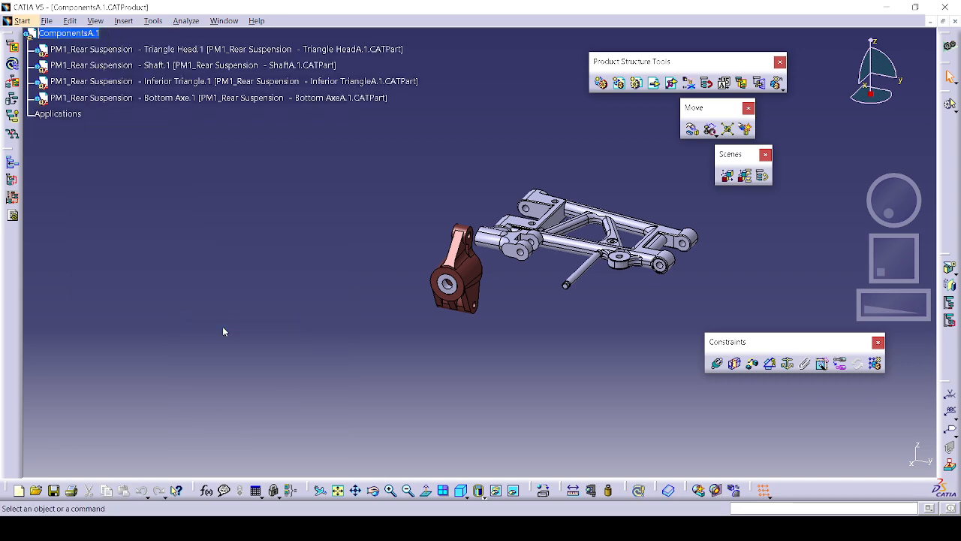
# Switch ComponentsA.1 to design mode and expand the Triangle HeadA.1 part in the tree to show its planes and PartBody
pyautogui.rightClick(54, 35)
pyautogui.moveTo(105, 271)
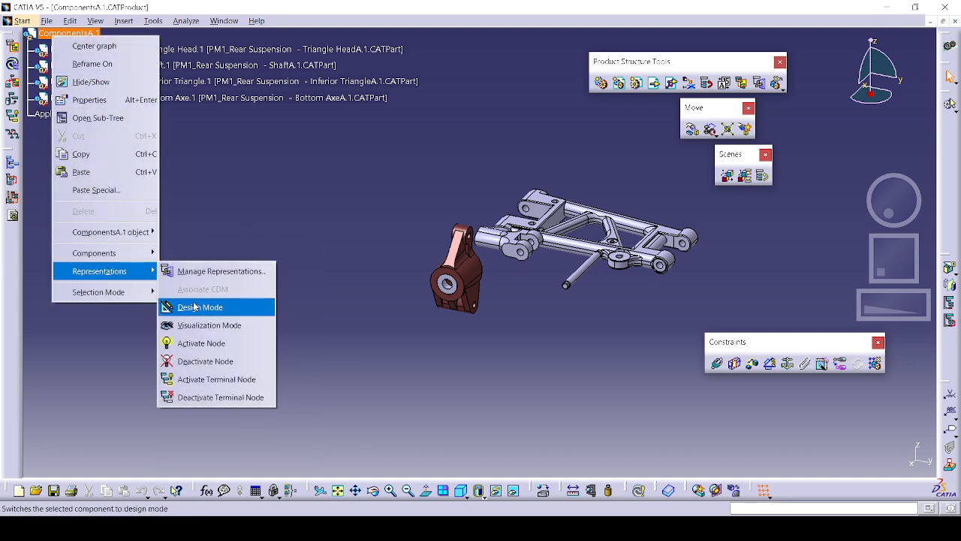
pyautogui.click(195, 303)
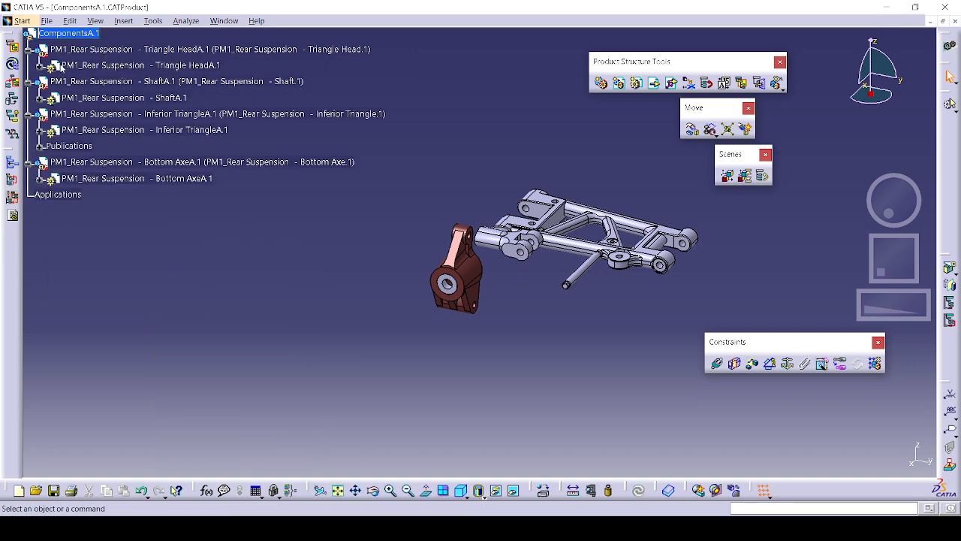
pyautogui.click(40, 66)
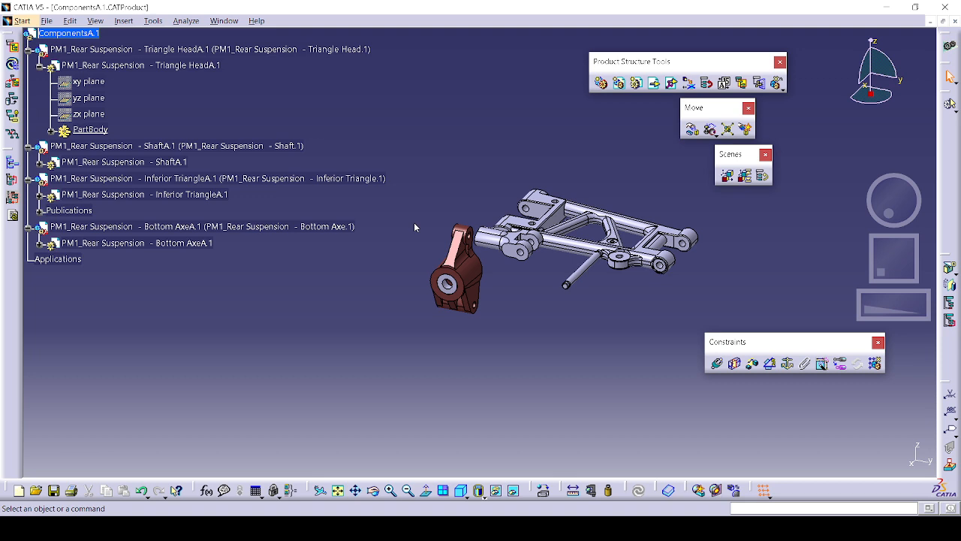
pyautogui.rightClick(125, 51)
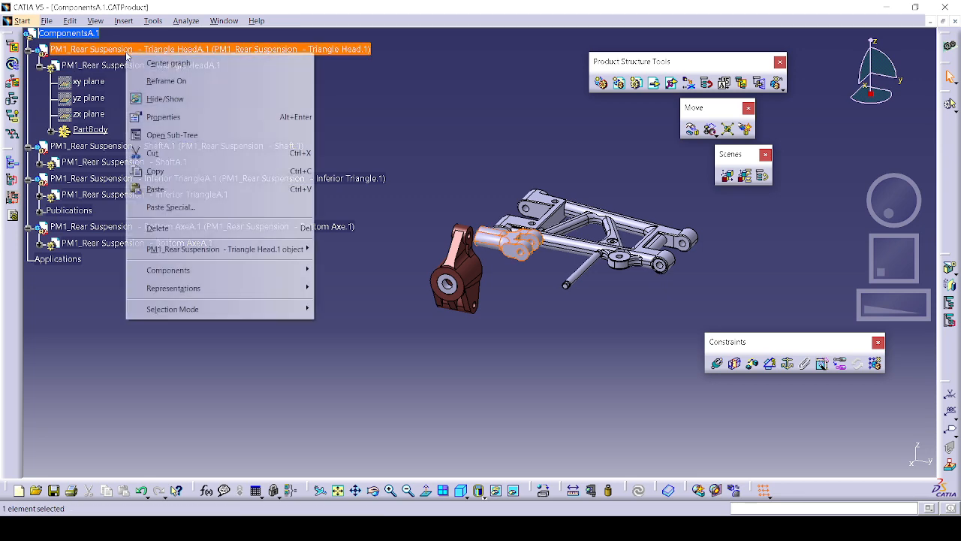
pyautogui.moveTo(229, 298)
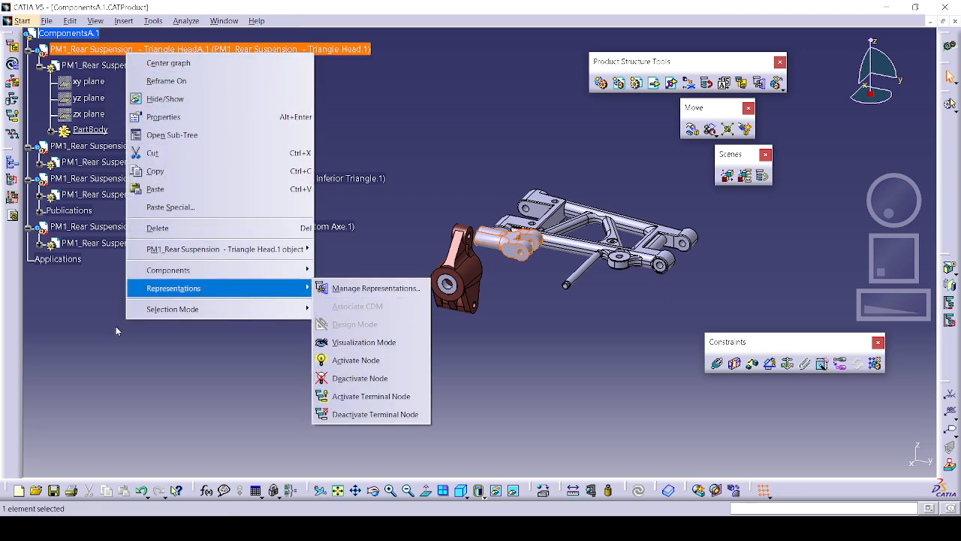
pyautogui.press('Escape')
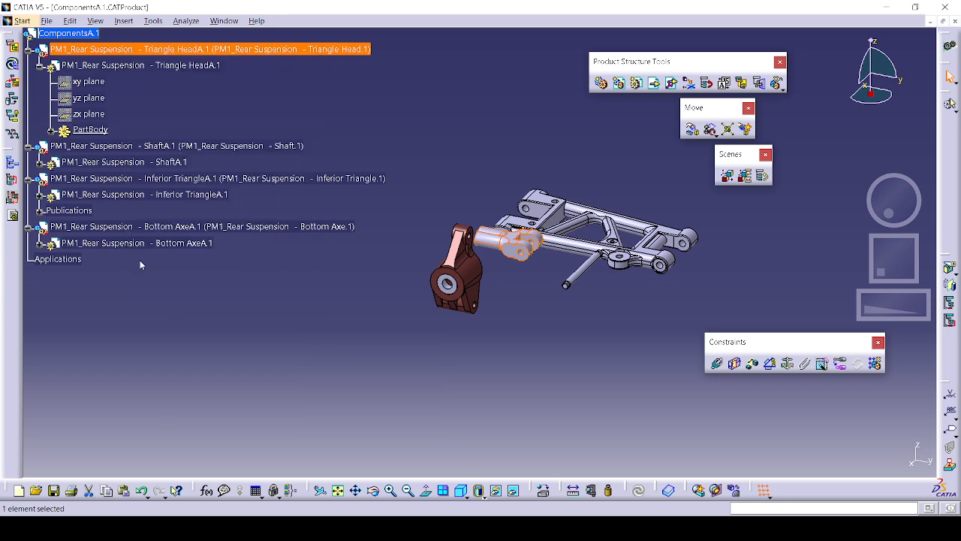
# Put the ComponentsA.1 assembly into visualization mode and dismiss the incident report
pyautogui.rightClick(75, 33)
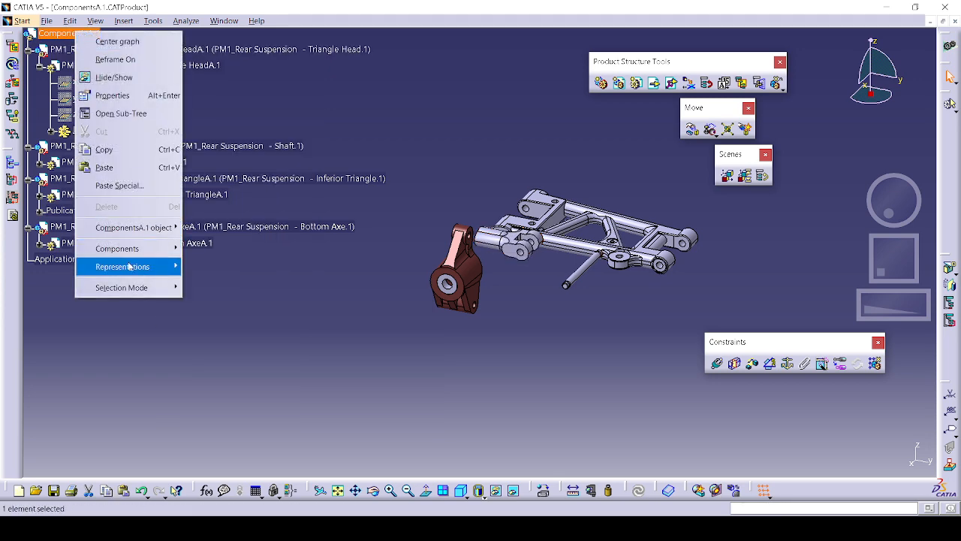
pyautogui.moveTo(132, 266)
pyautogui.click(240, 320)
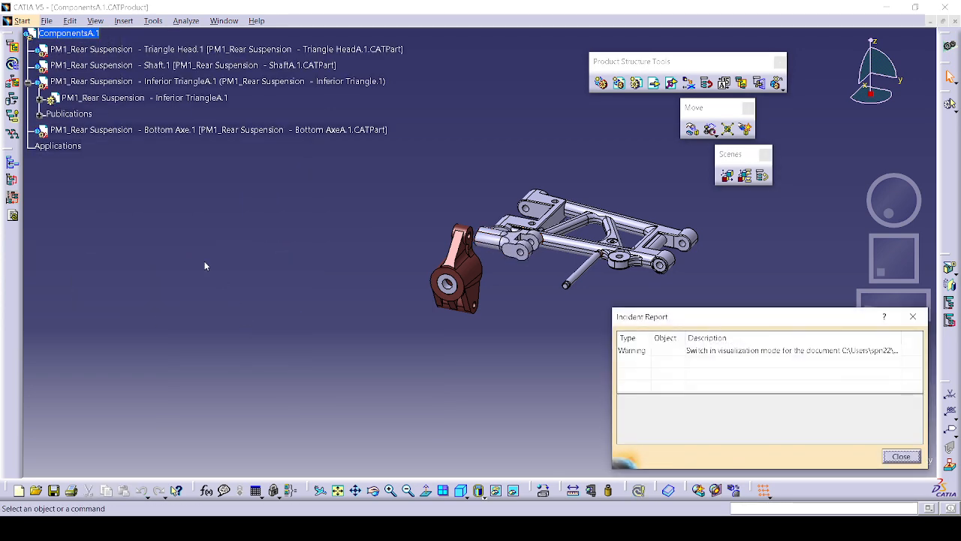
pyautogui.click(900, 456)
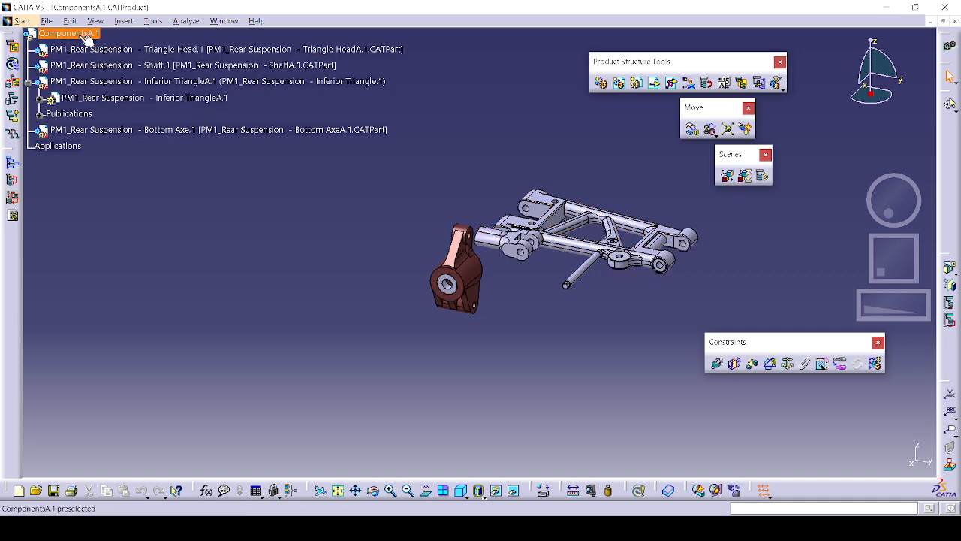
# Return the whole ComponentsA.1 assembly to design mode
pyautogui.rightClick(78, 35)
pyautogui.moveTo(126, 271)
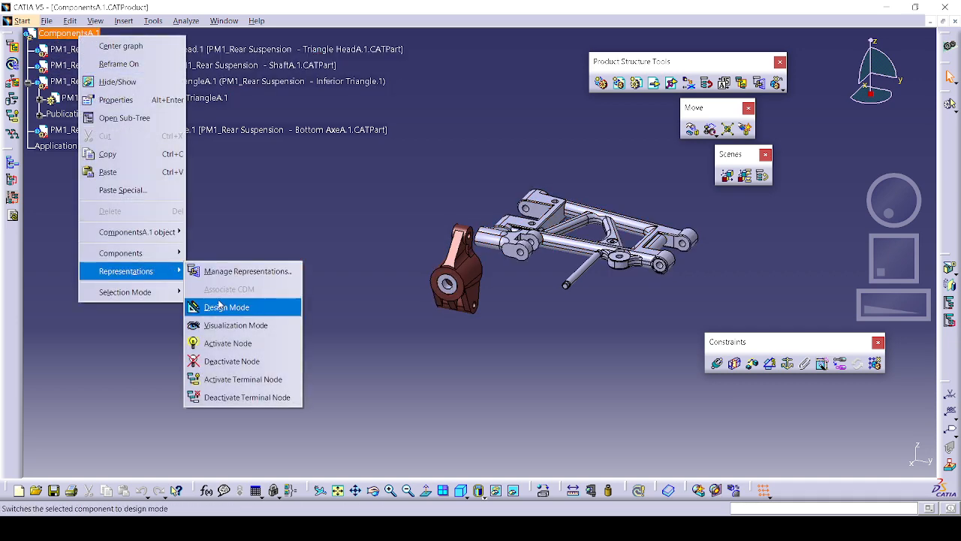
pyautogui.click(218, 306)
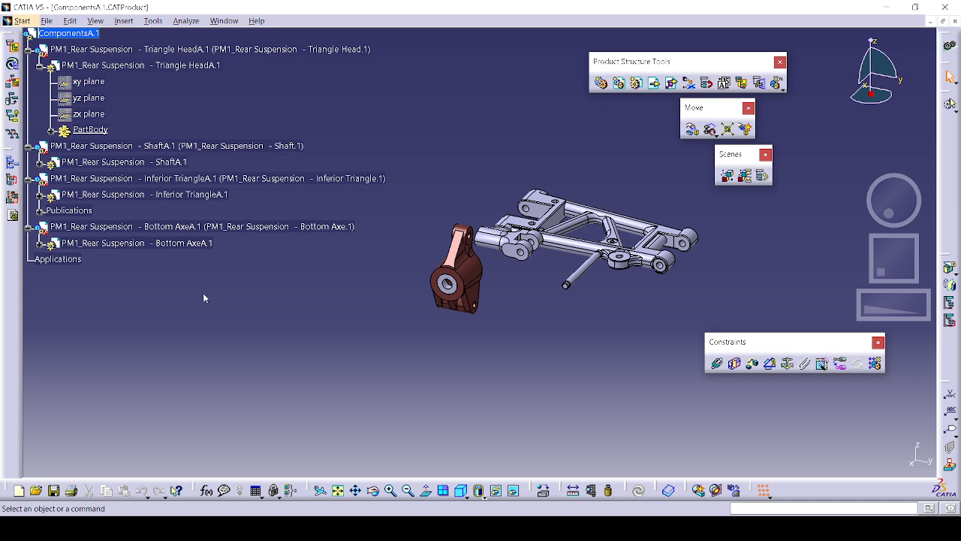
# Change ComponentsA.1 from design mode back to visualization mode and close the incident report
pyautogui.rightClick(70, 33)
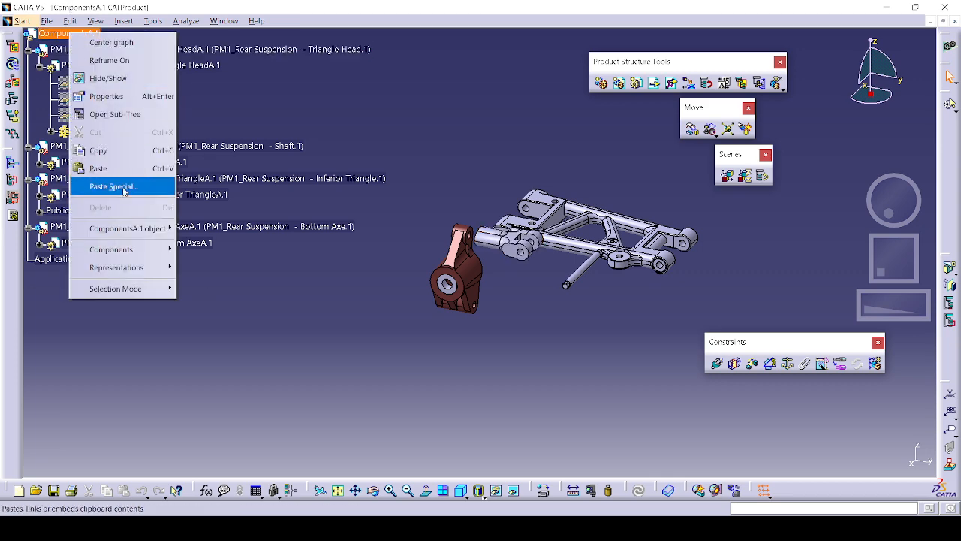
pyautogui.moveTo(120, 267)
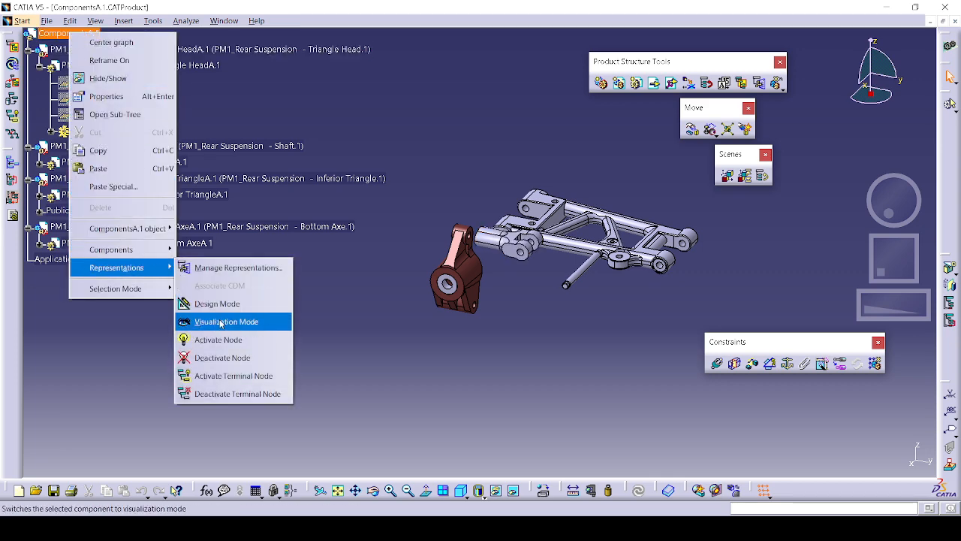
pyautogui.click(221, 323)
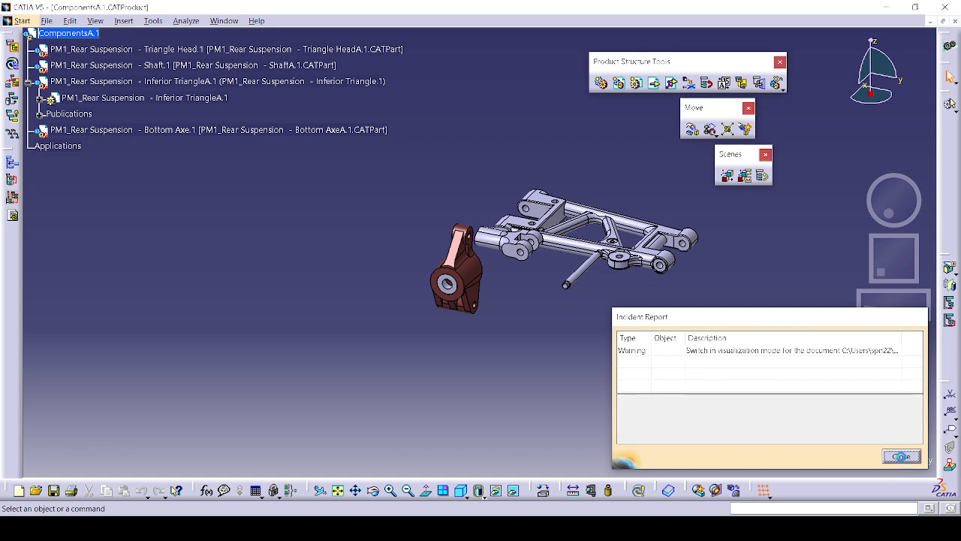
pyautogui.click(901, 456)
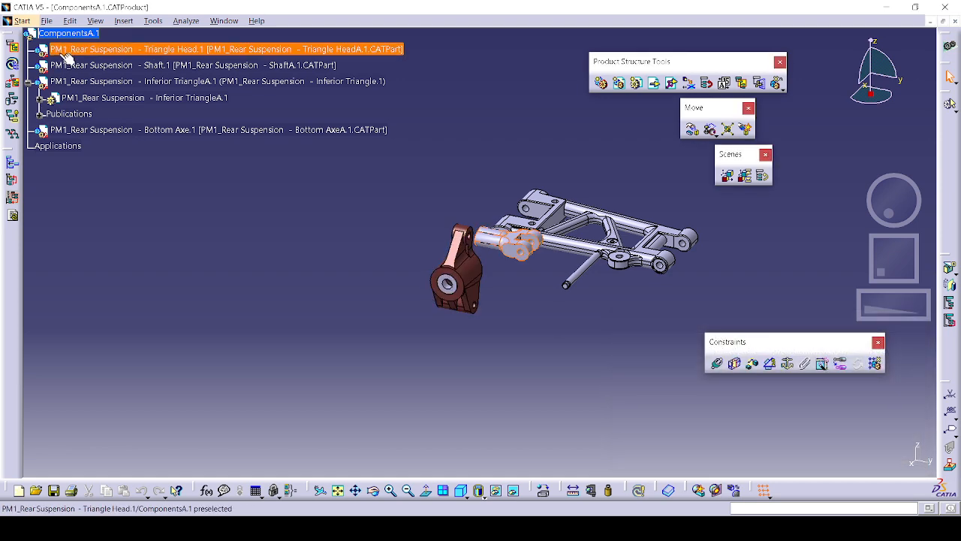
# Switch the Triangle Head, Bottom Axe and Shaft components individually to design mode
pyautogui.rightClick(85, 39)
pyautogui.press('Escape')
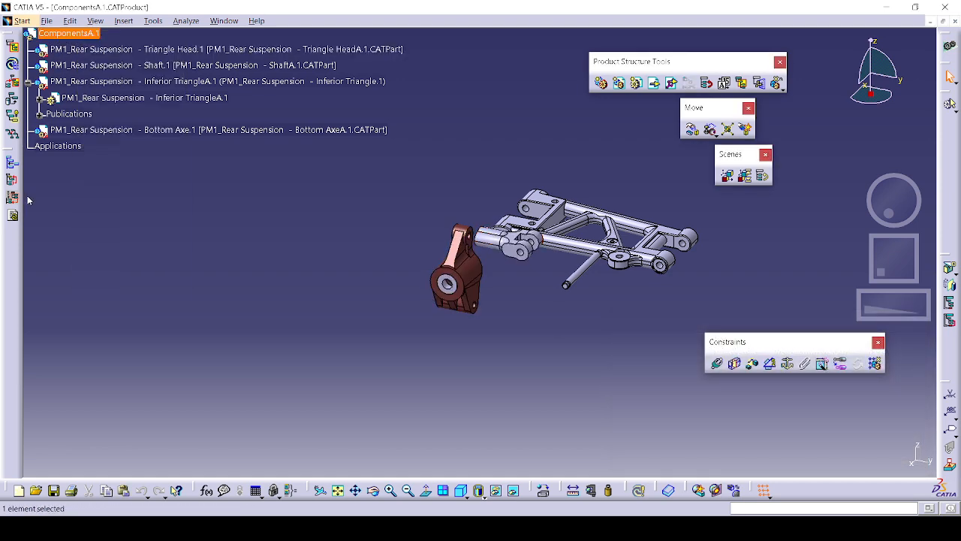
pyautogui.click(127, 50)
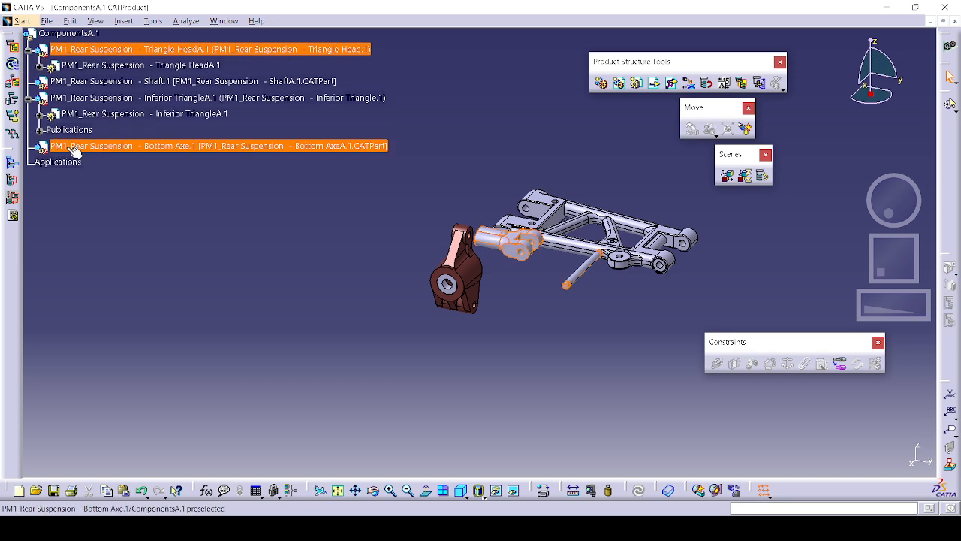
pyautogui.click(90, 80)
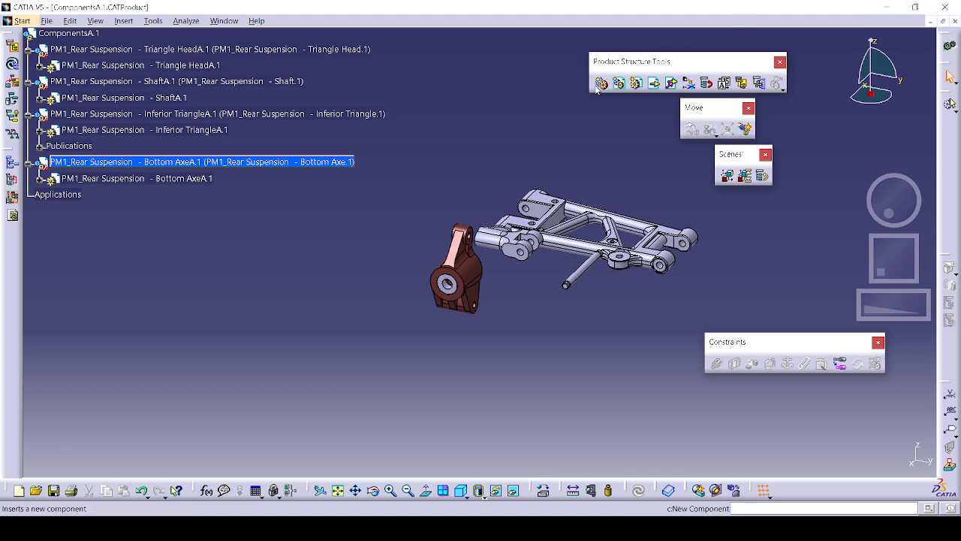
pyautogui.click(706, 85)
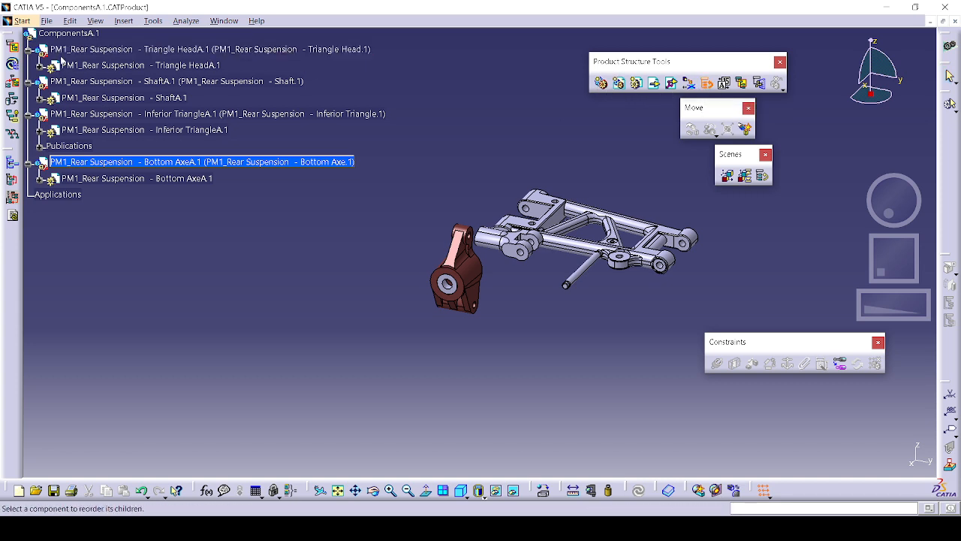
pyautogui.click(75, 37)
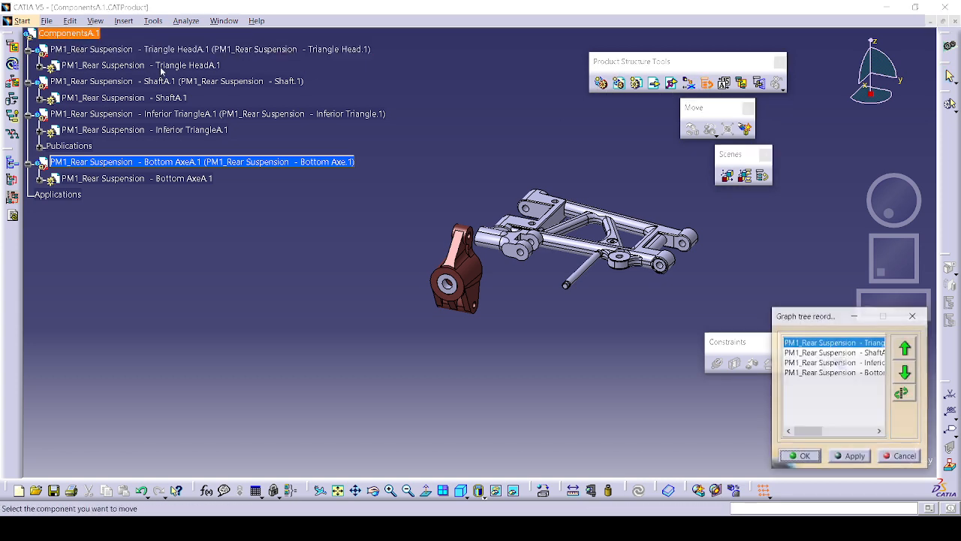
pyautogui.click(819, 371)
pyautogui.click(905, 347)
pyautogui.click(905, 372)
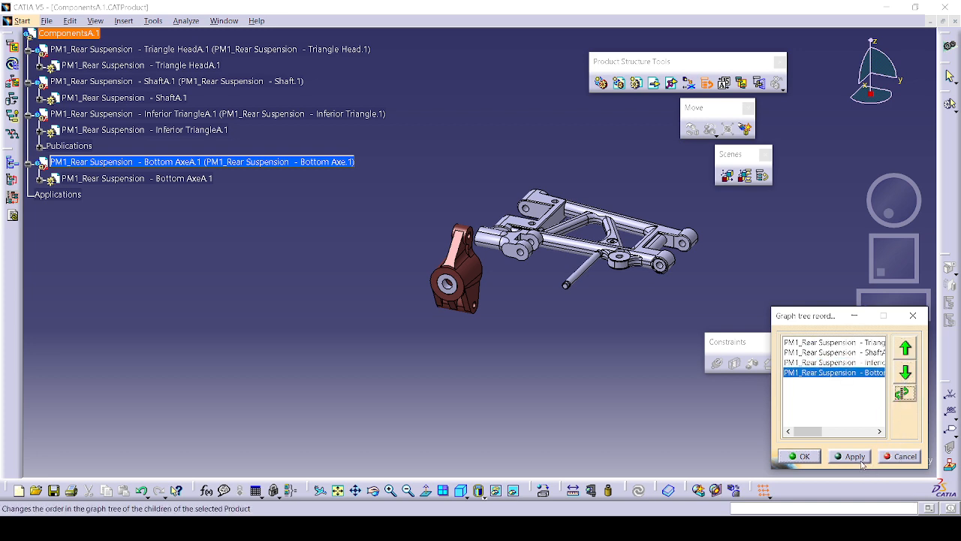
pyautogui.click(900, 456)
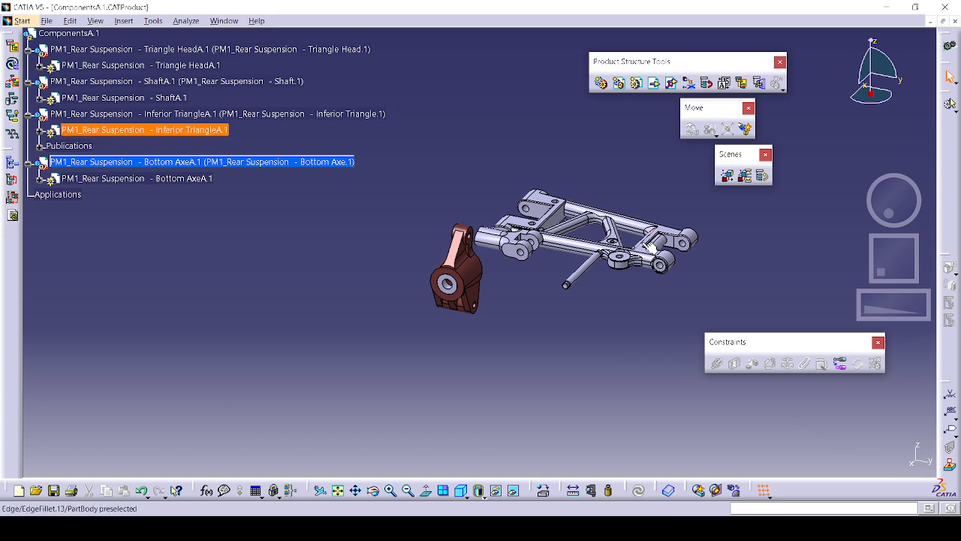
# Reorder the ComponentsA.1 tree by moving the Triangle Head component below Bottom Axe to the end of the list
pyautogui.click(706, 84)
pyautogui.click(88, 36)
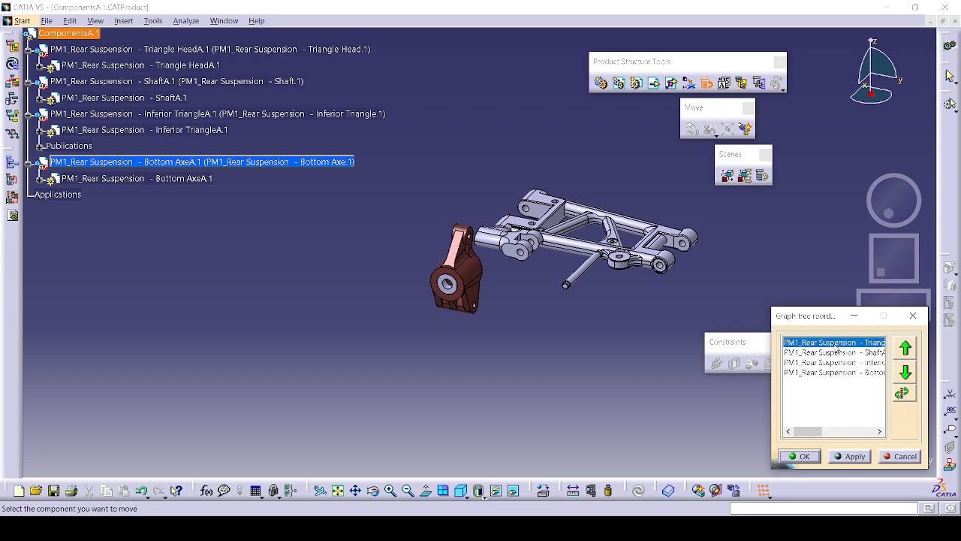
pyautogui.click(905, 373)
pyautogui.click(904, 373)
pyautogui.click(905, 373)
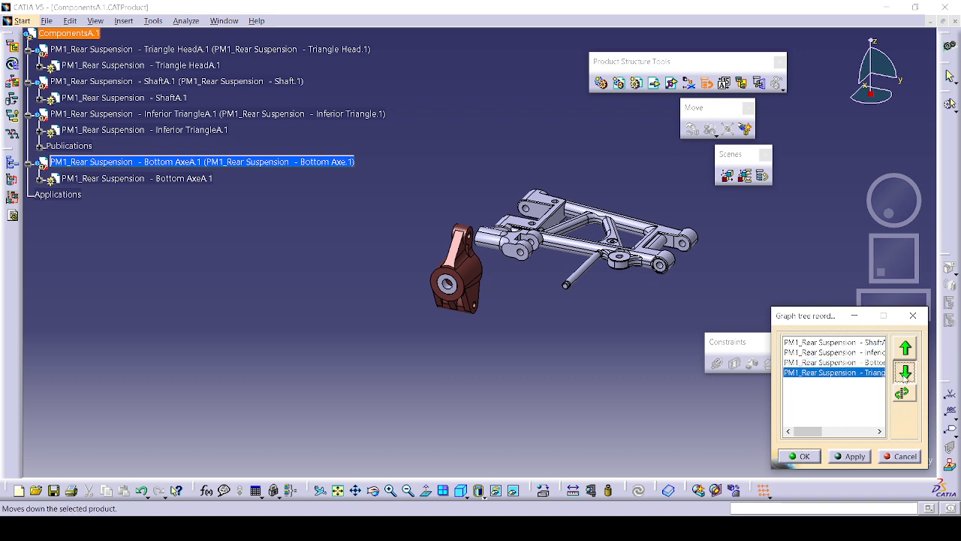
pyautogui.click(850, 457)
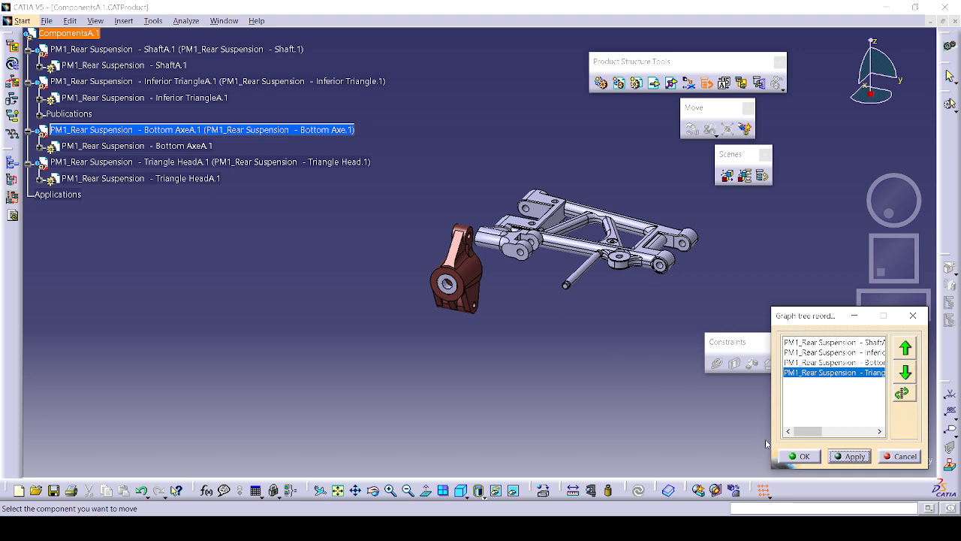
pyautogui.click(794, 456)
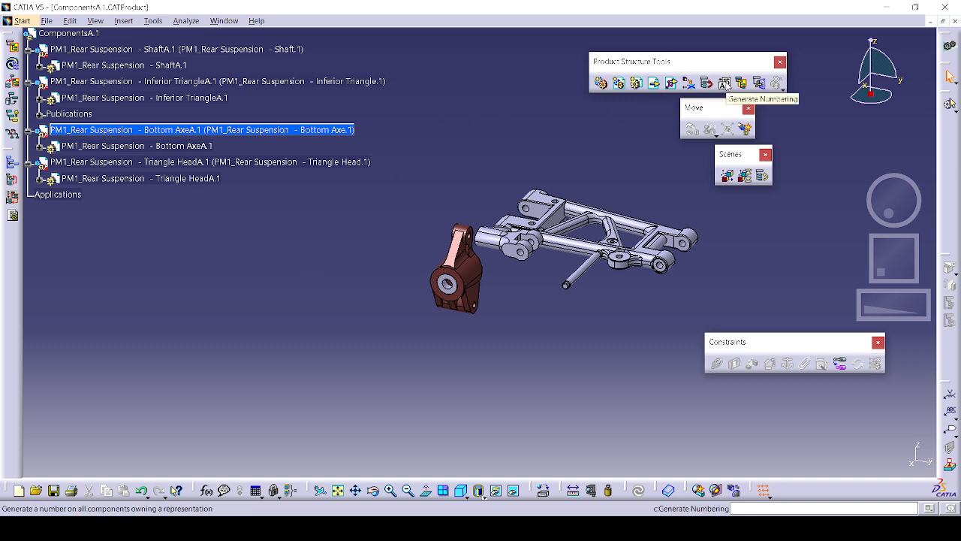
pyautogui.click(688, 83)
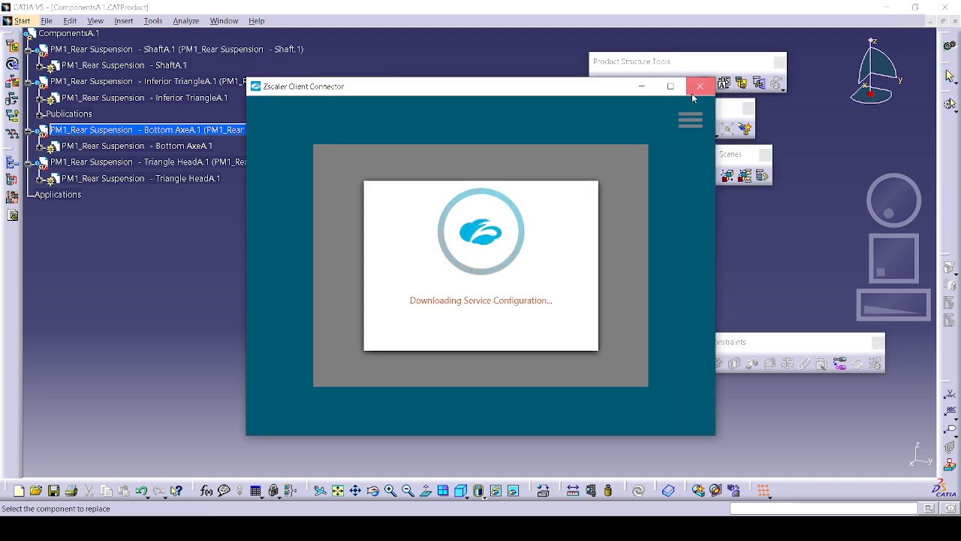
pyautogui.click(699, 86)
pyautogui.click(154, 48)
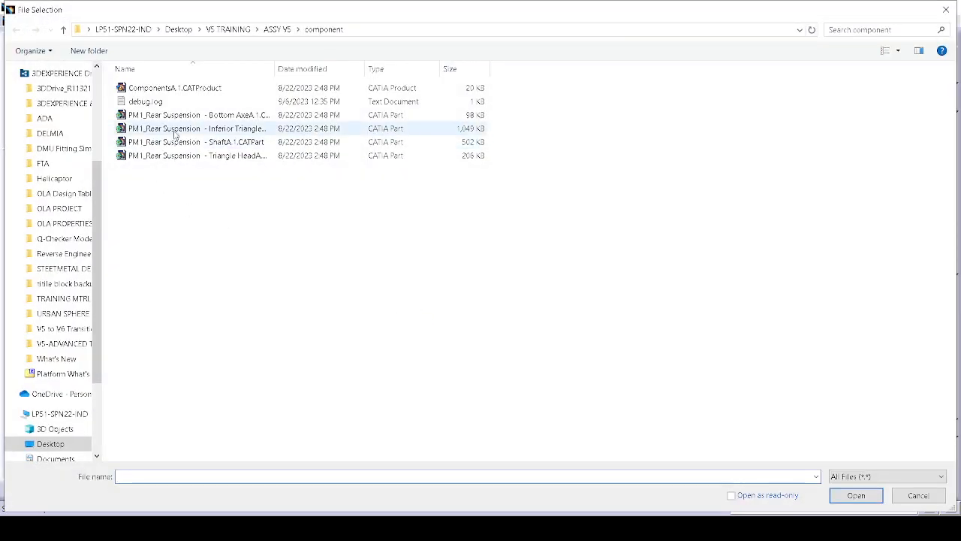
pyautogui.click(920, 495)
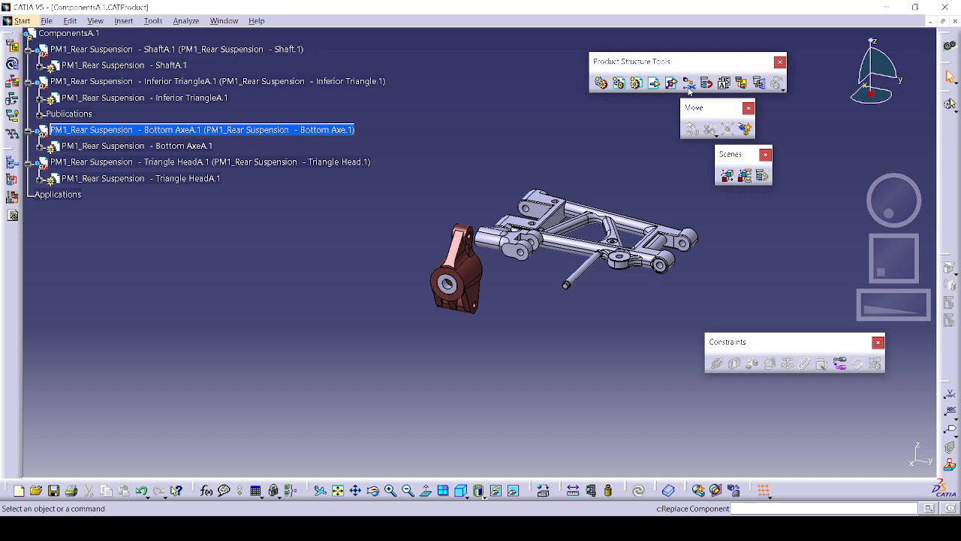
pyautogui.rightClick(110, 49)
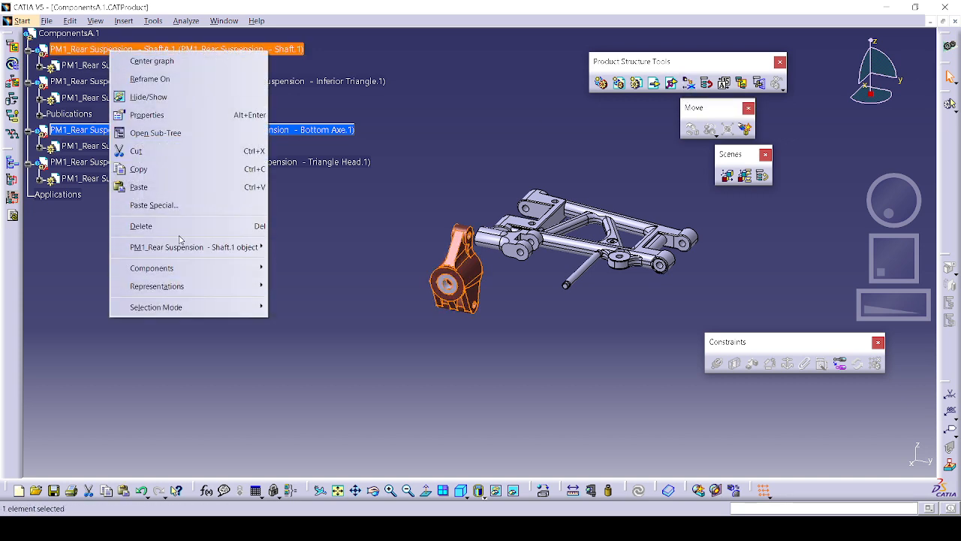
pyautogui.click(658, 97)
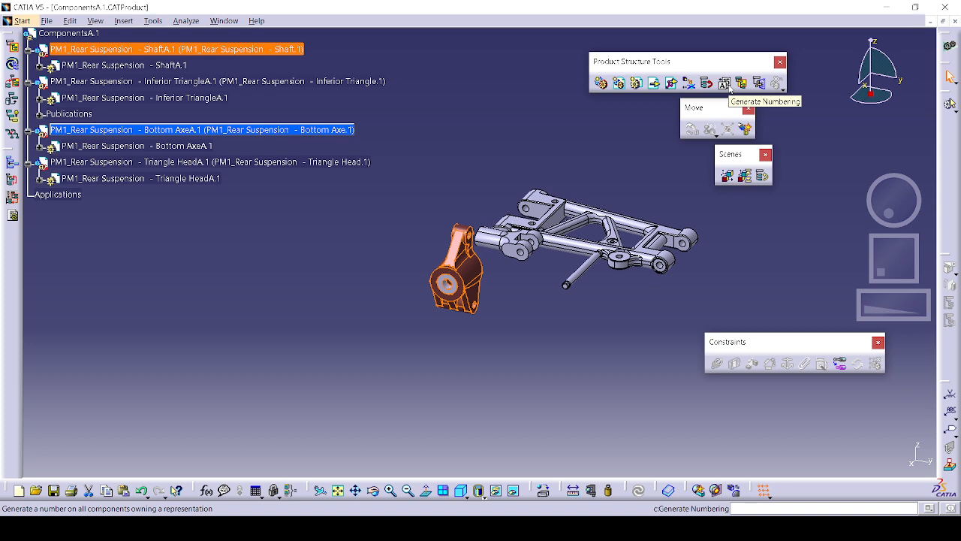
# Run a selective load on the ComponentsA.1 product with the open depth set to all
pyautogui.click(741, 82)
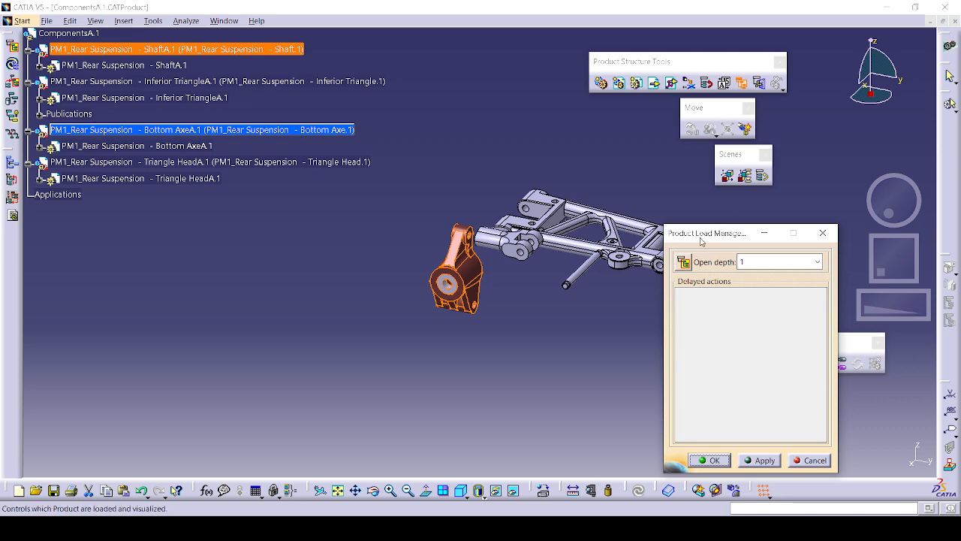
pyautogui.click(750, 261)
pyautogui.click(747, 300)
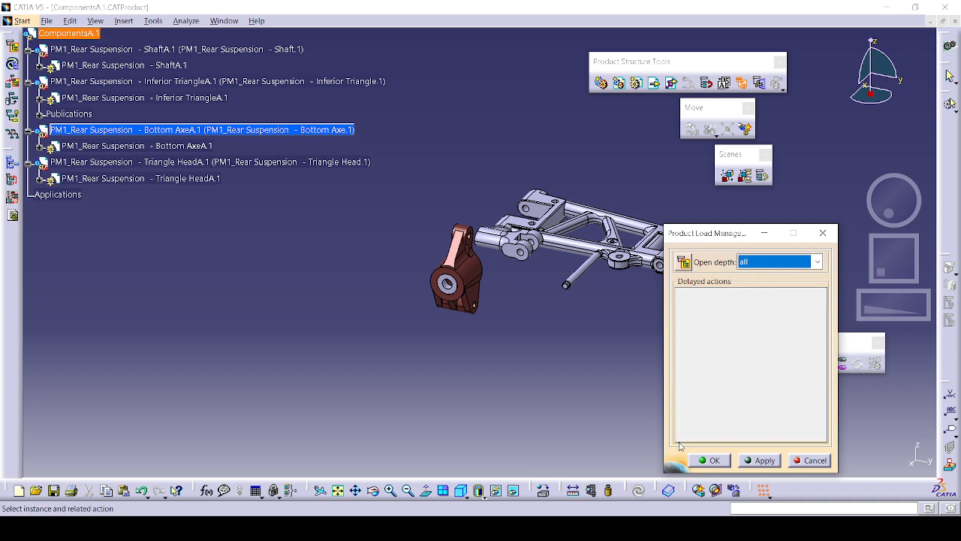
pyautogui.click(757, 461)
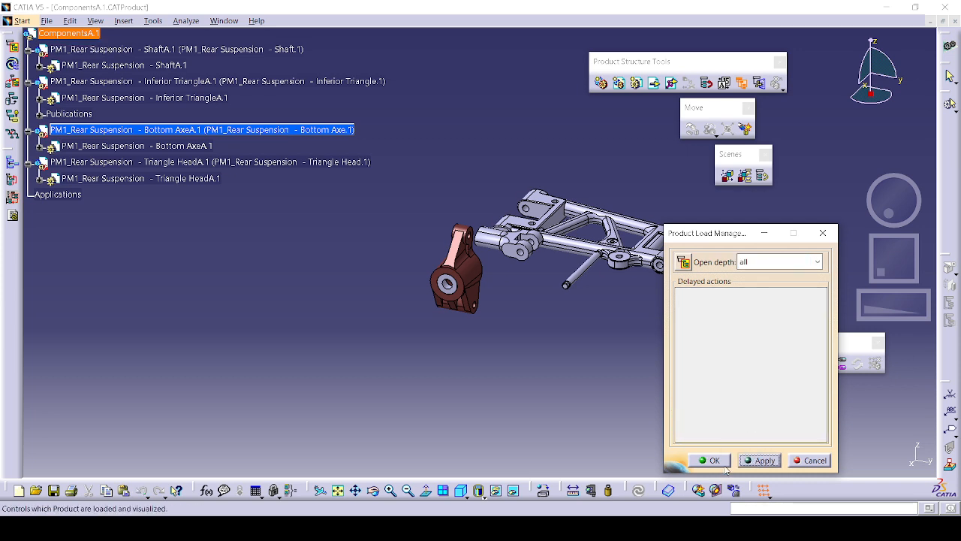
pyautogui.click(723, 461)
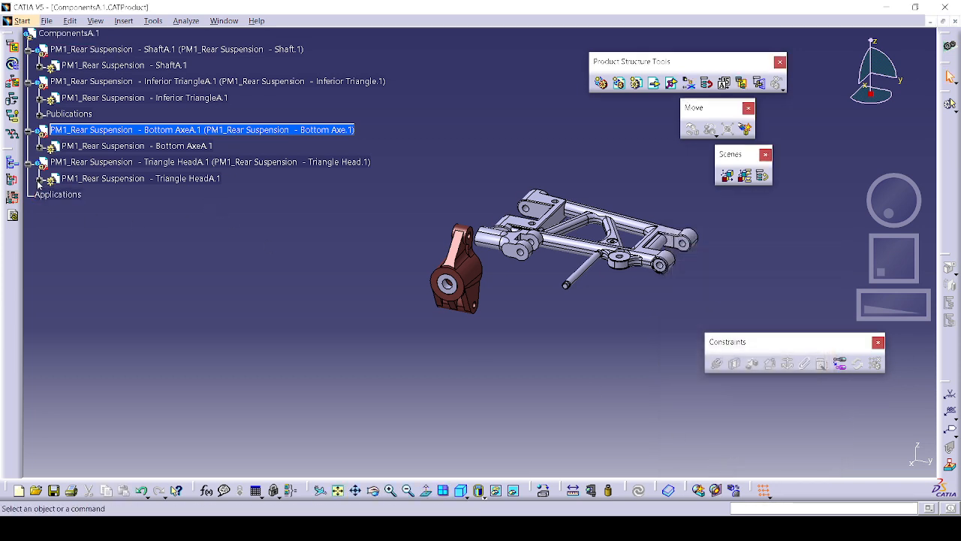
# Expand the Triangle Head, Inferior Triangle and Shaft parts and the Publications node to examine their contents
pyautogui.click(39, 179)
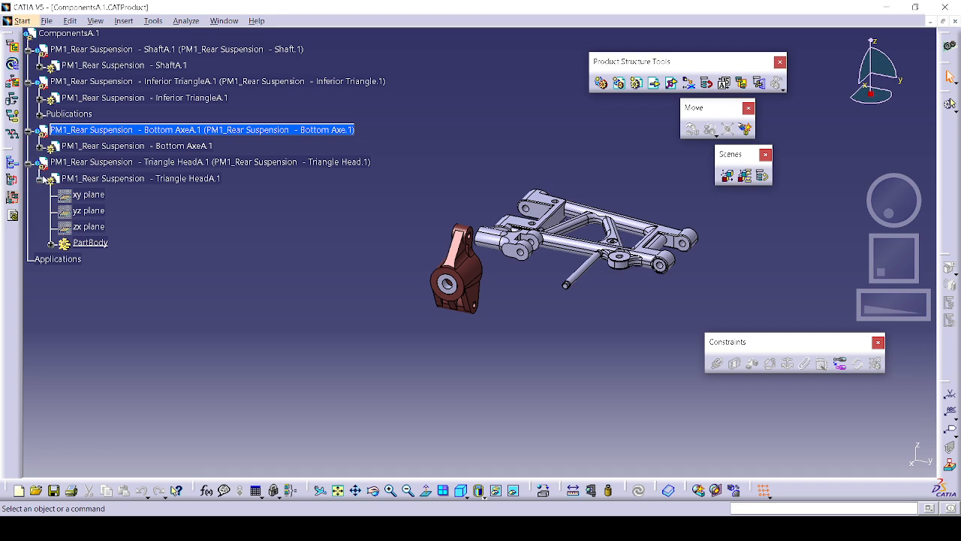
pyautogui.click(39, 114)
pyautogui.click(39, 98)
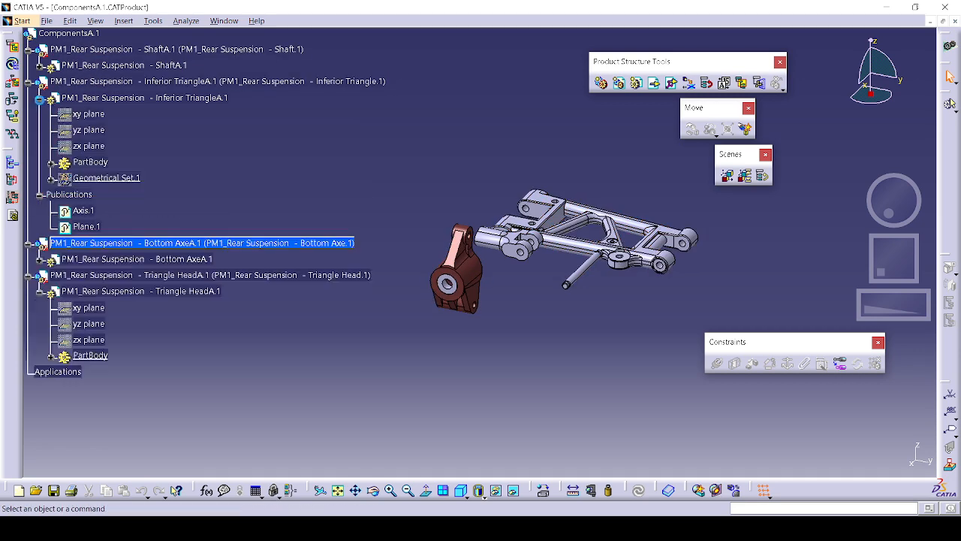
pyautogui.click(39, 66)
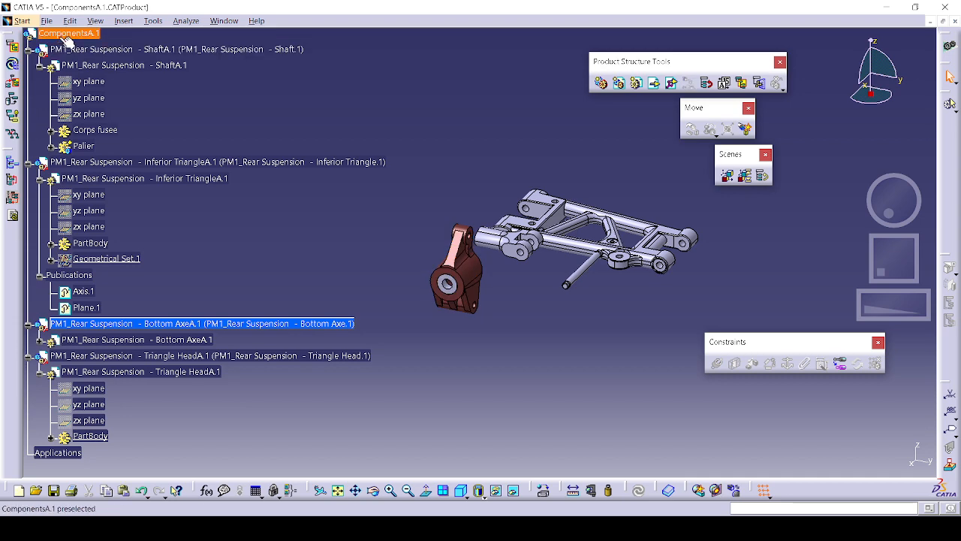
# Try a selective load with open depth all on the shaft's Corps fusee and Palier bodies, and leave the command
pyautogui.click(741, 83)
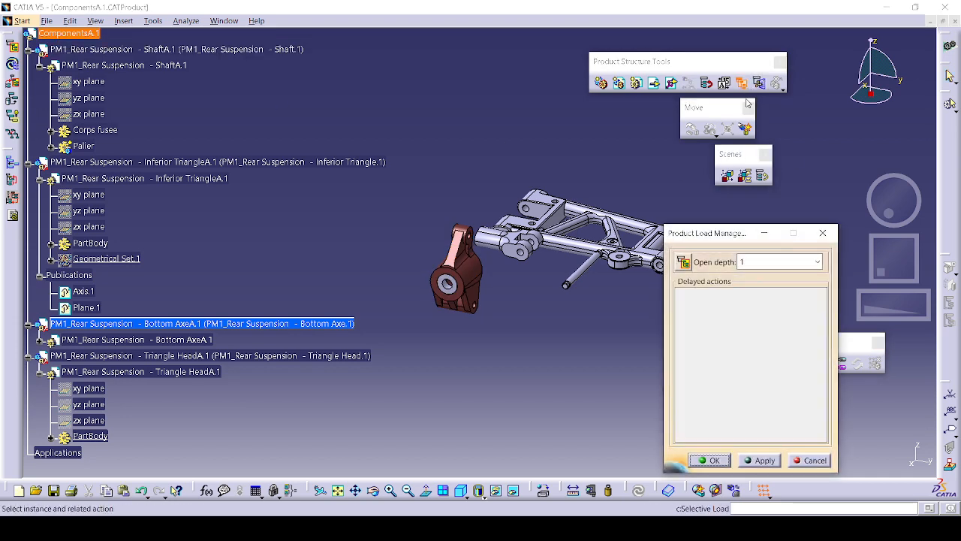
pyautogui.moveTo(33, 66); pyautogui.dragTo(398, 456)
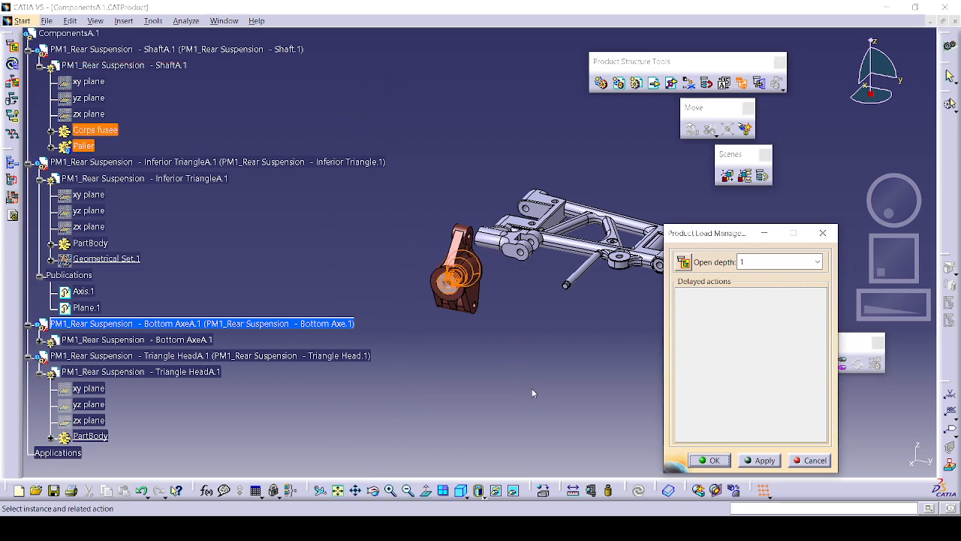
pyautogui.click(759, 464)
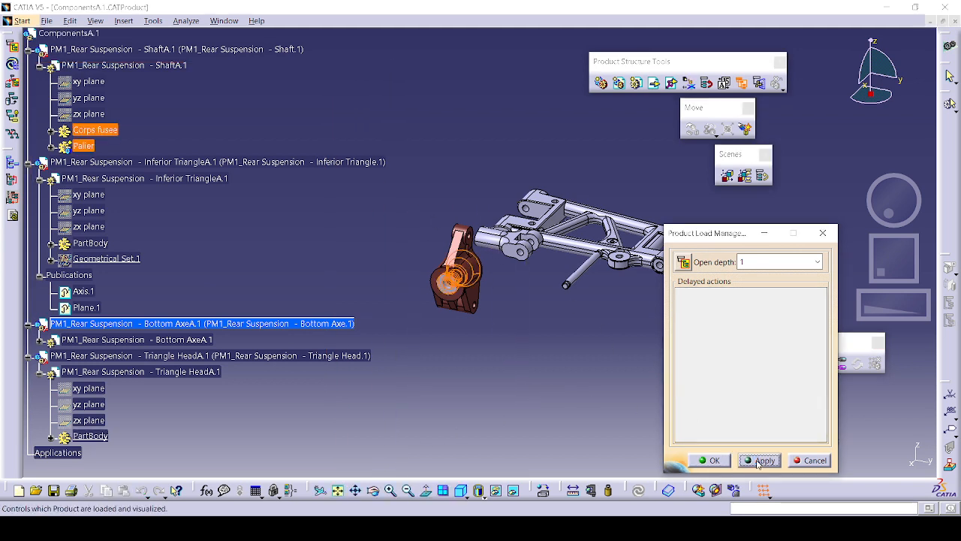
pyautogui.click(744, 261)
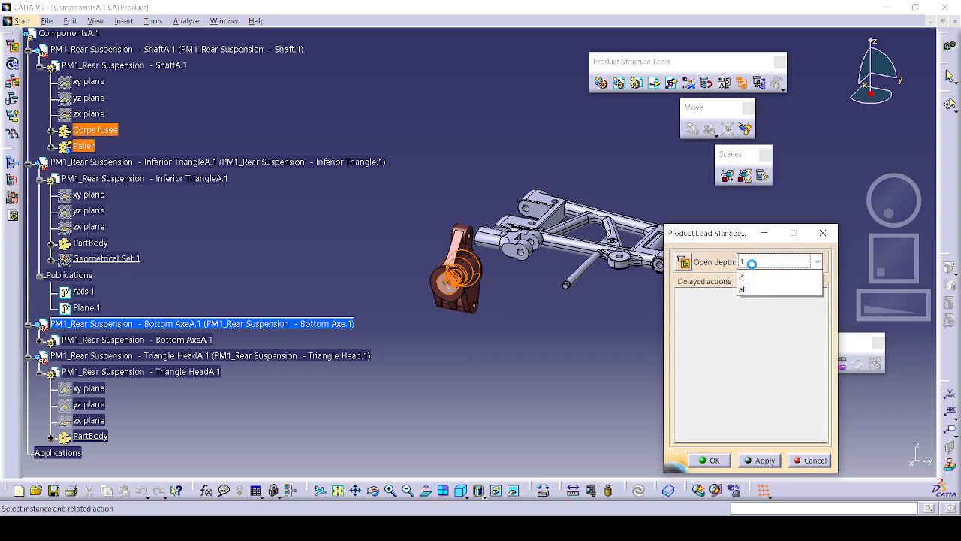
pyautogui.click(751, 303)
pyautogui.click(758, 459)
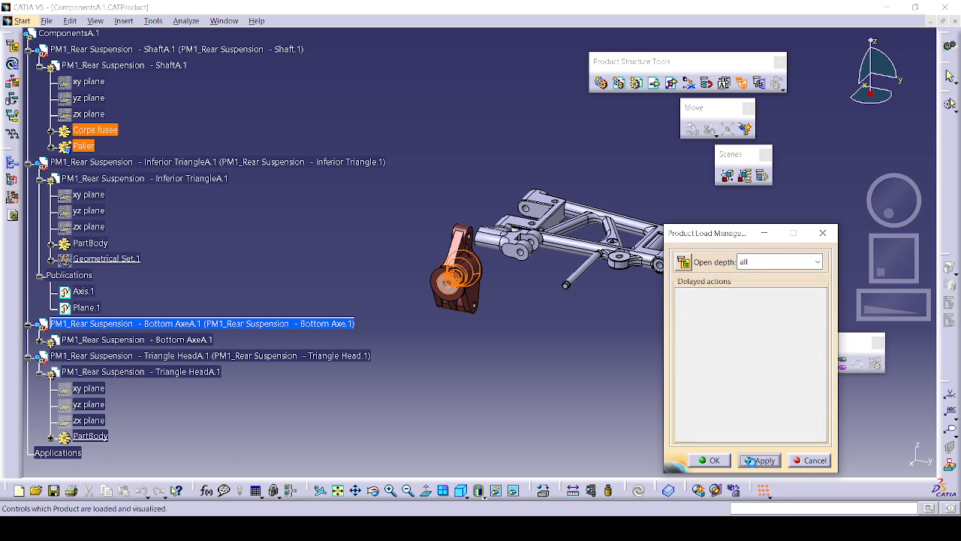
pyautogui.click(797, 460)
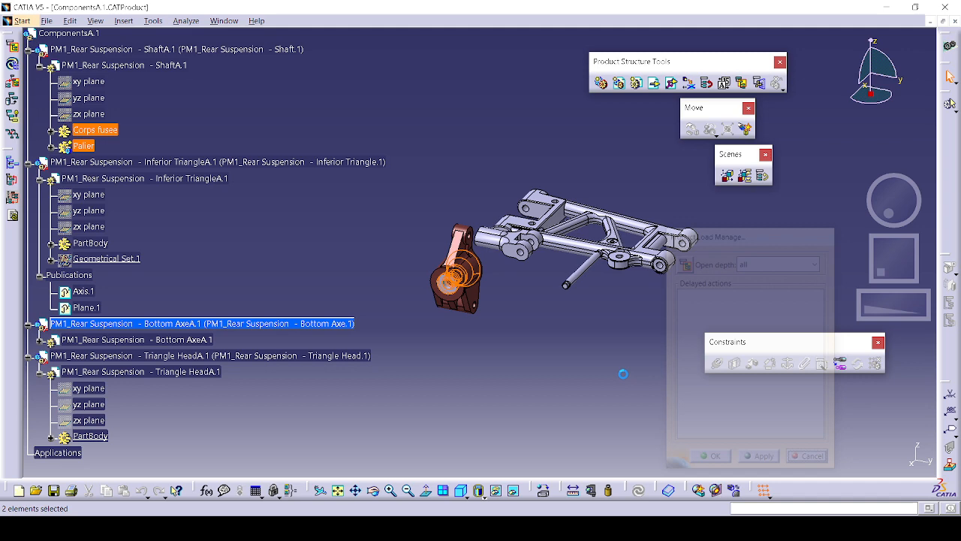
# Collapse the Shaft, Inferior Triangle, Bottom Axe and Triangle Head branches in the specification tree
pyautogui.click(27, 51)
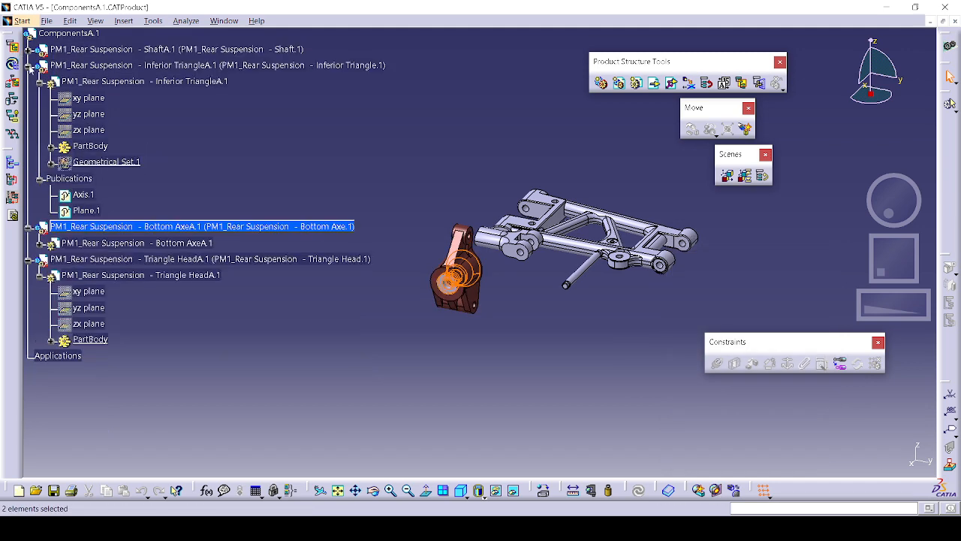
pyautogui.click(28, 65)
pyautogui.click(28, 81)
pyautogui.click(27, 97)
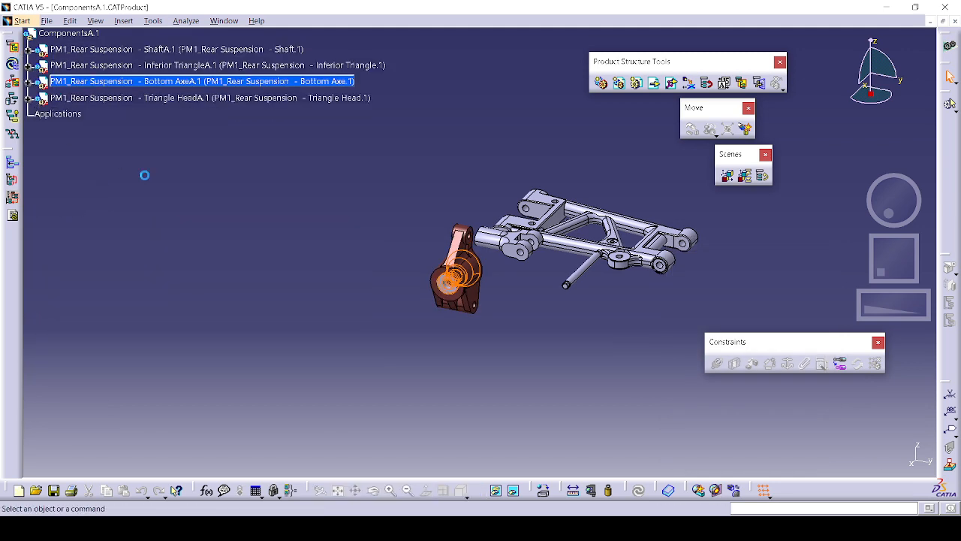
# Try a selective load on the whole Shaft component with open depth all, and leave the command
pyautogui.moveTo(367, 253); pyautogui.dragTo(310, 300, button='middle')
pyautogui.moveTo(444, 264); pyautogui.dragTo(432, 304, button='middle')
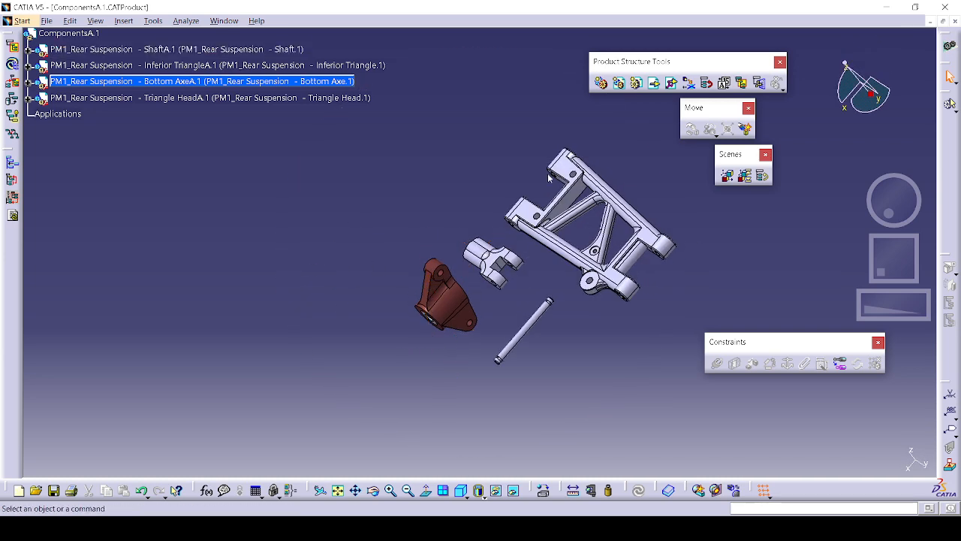
pyautogui.click(742, 84)
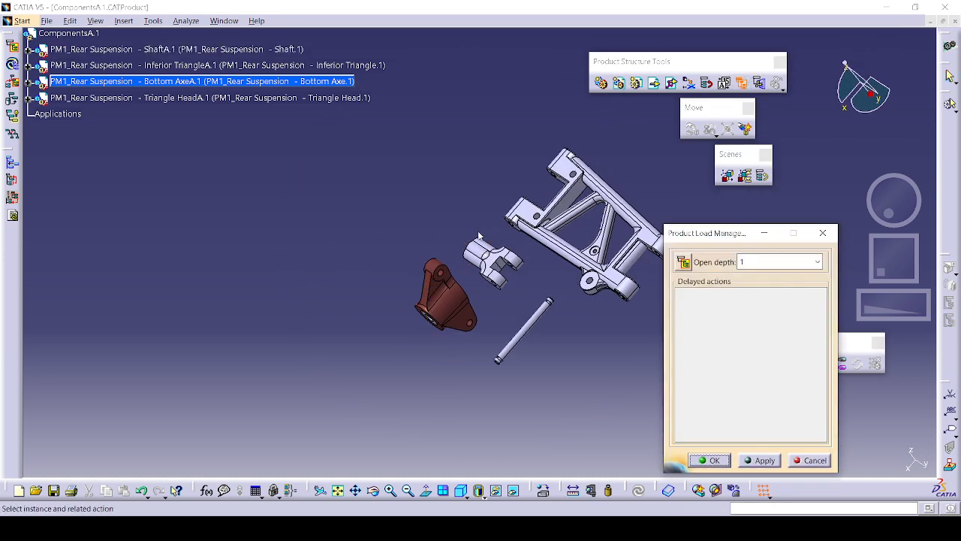
pyautogui.moveTo(387, 233); pyautogui.dragTo(480, 372)
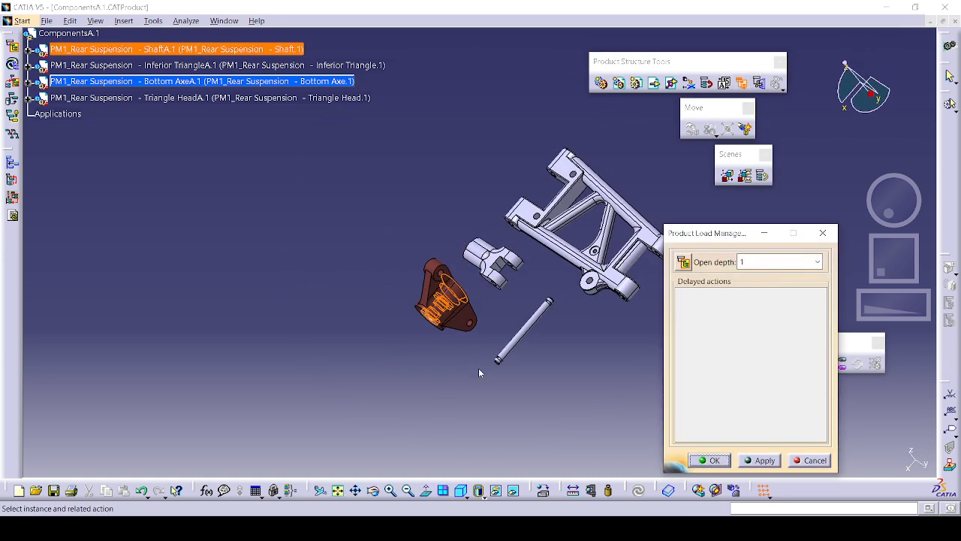
pyautogui.moveTo(458, 344); pyautogui.dragTo(480, 235, button='middle')
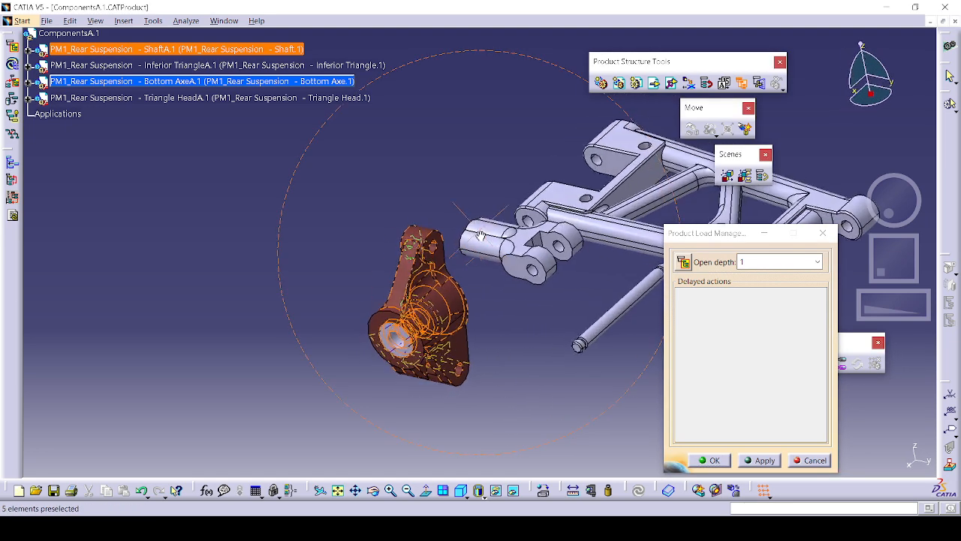
pyautogui.click(773, 262)
pyautogui.click(757, 304)
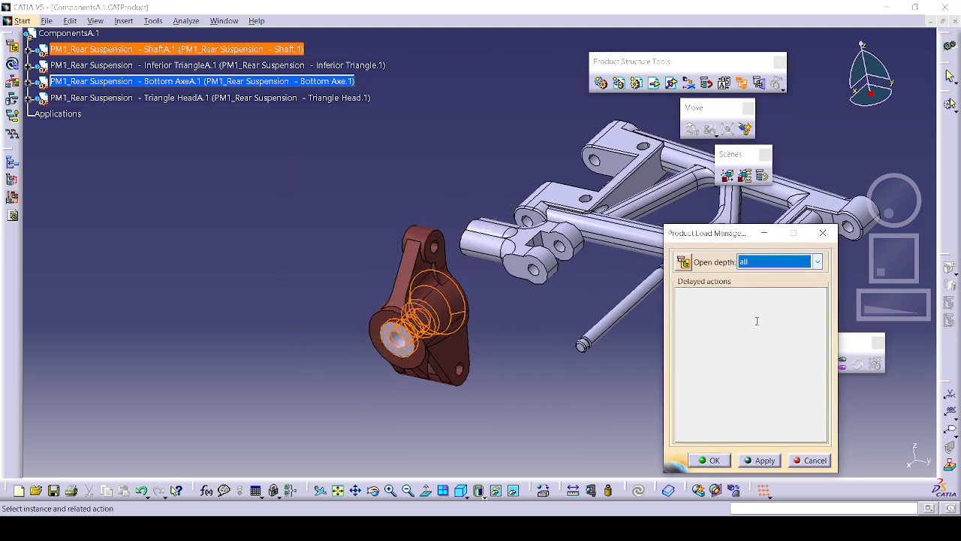
pyautogui.click(757, 461)
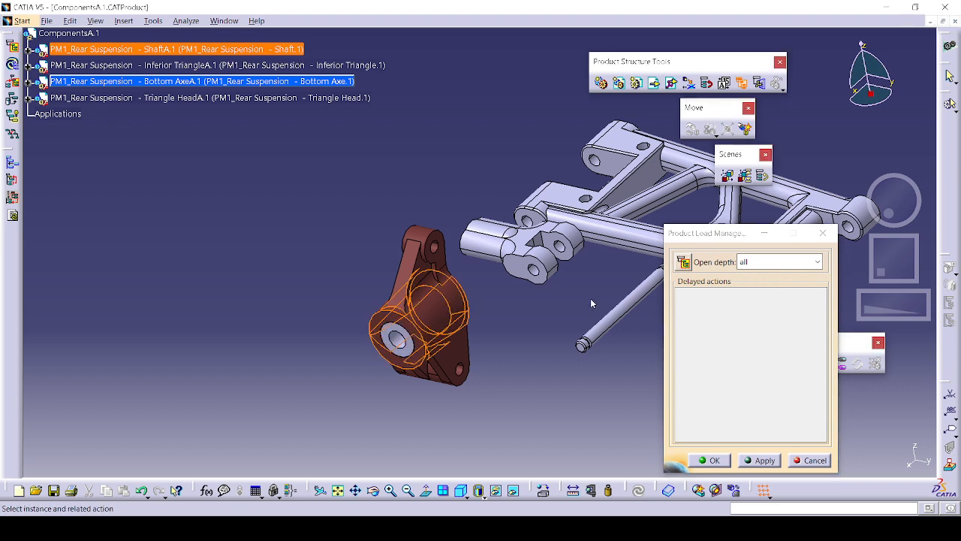
pyautogui.click(810, 460)
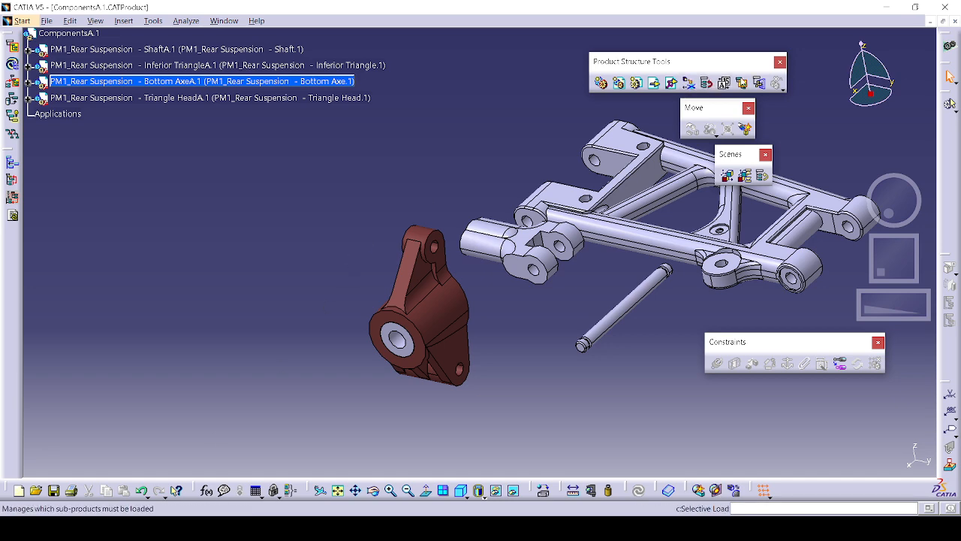
# Try a selective load on the Inferior Triangle component with open depth all, and try reordering the Bottom Axe component's children
pyautogui.click(742, 83)
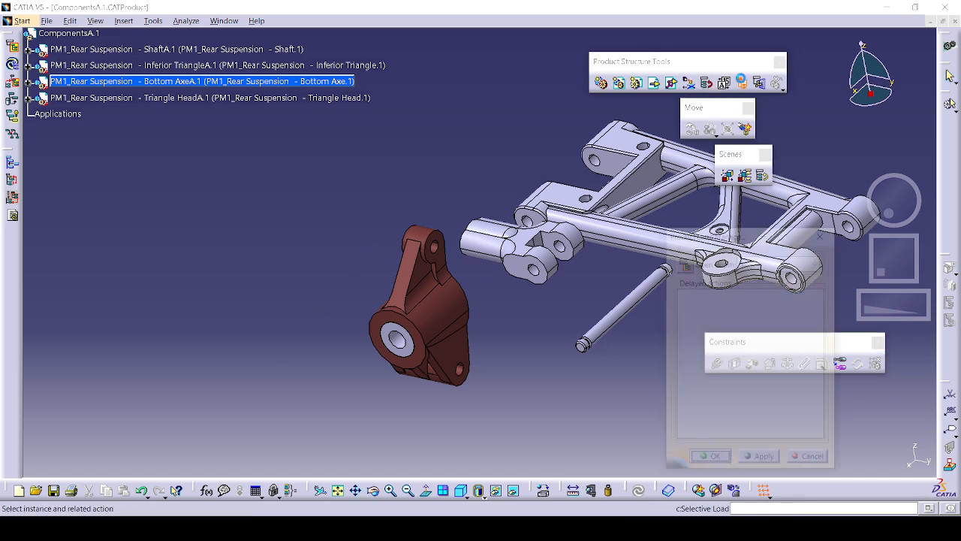
pyautogui.keyDown('ctrl'); pyautogui.click(233, 66); pyautogui.keyUp('ctrl')
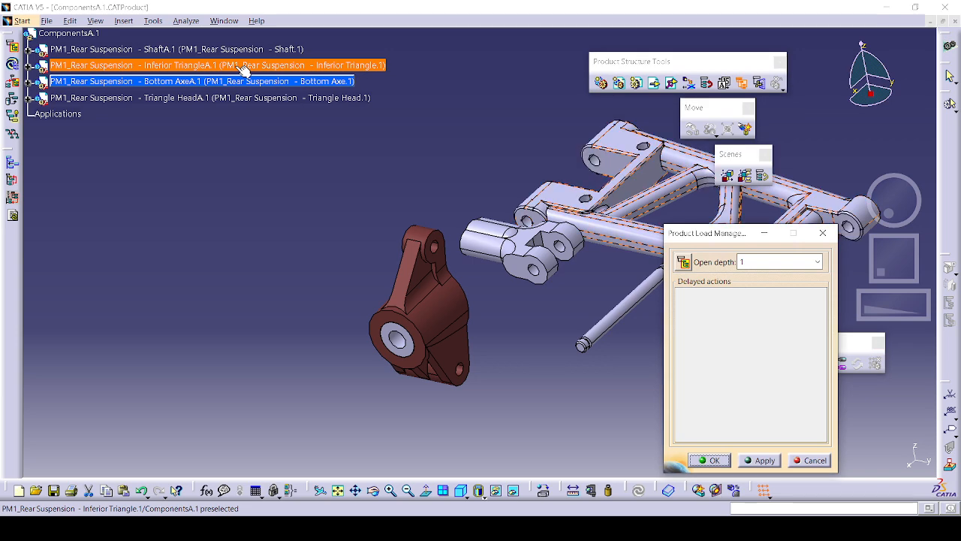
pyautogui.click(760, 262)
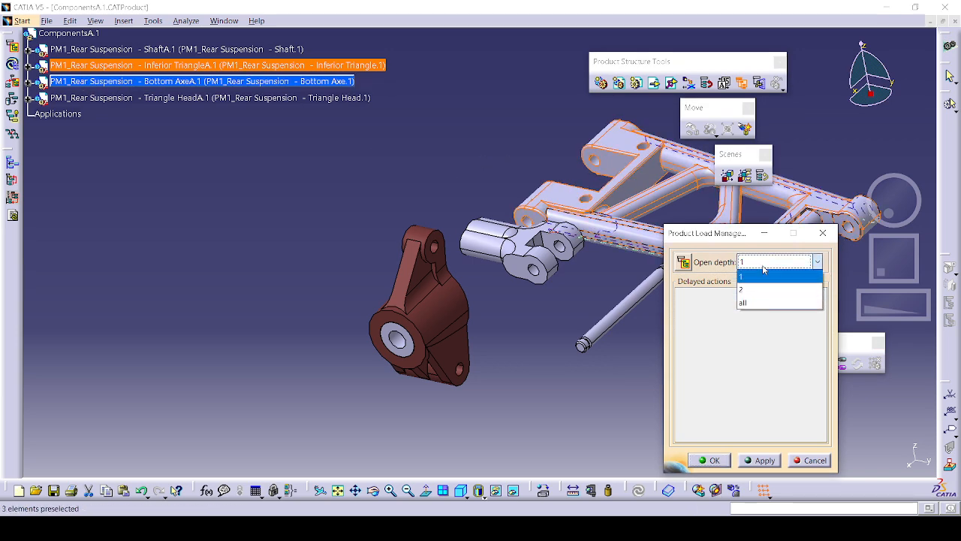
pyautogui.click(751, 302)
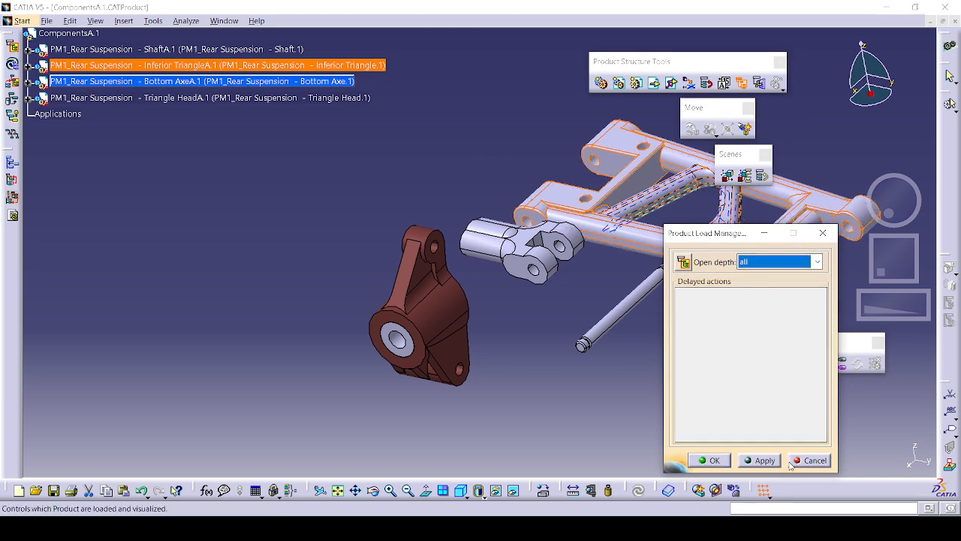
pyautogui.click(717, 463)
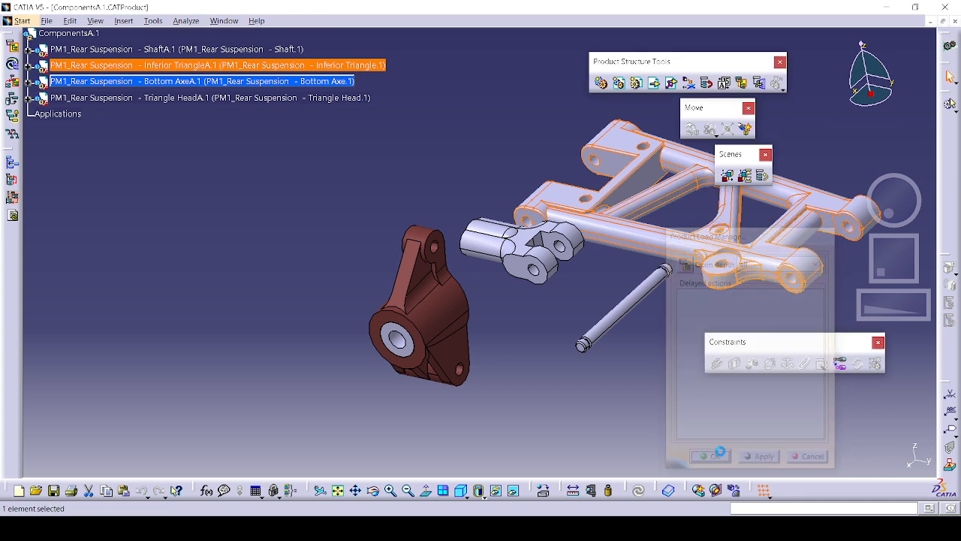
pyautogui.click(706, 82)
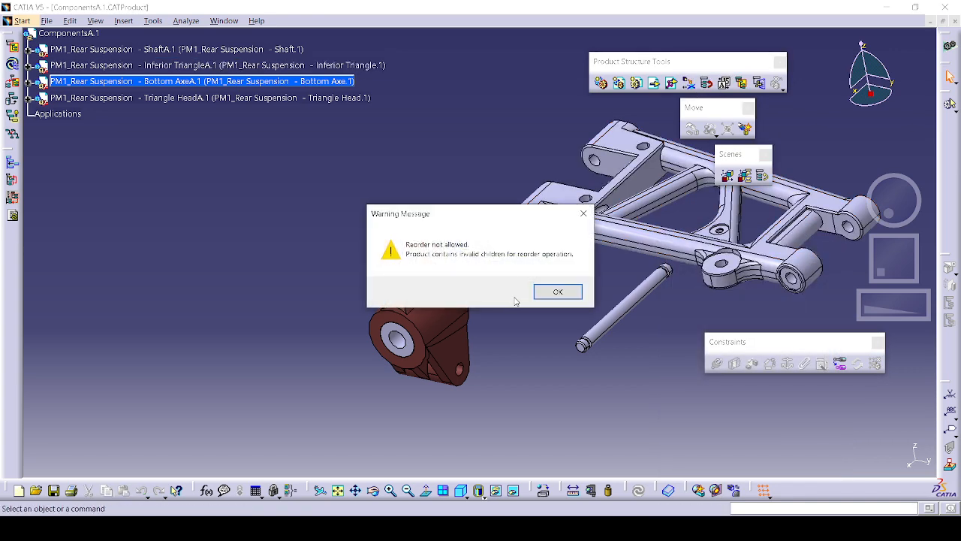
pyautogui.click(556, 292)
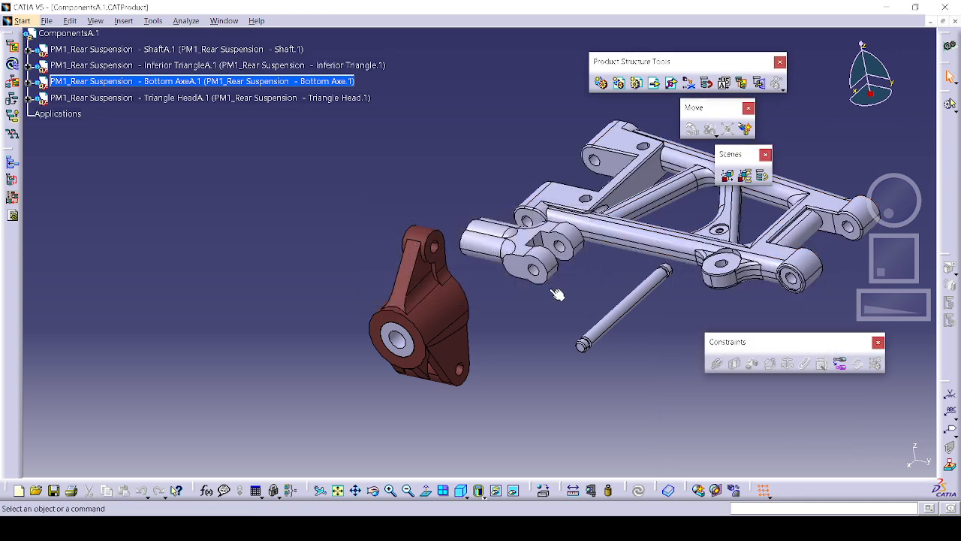
# Examine the representation management options for ComponentsA.1, including associating a representation from file and from session
pyautogui.click(760, 83)
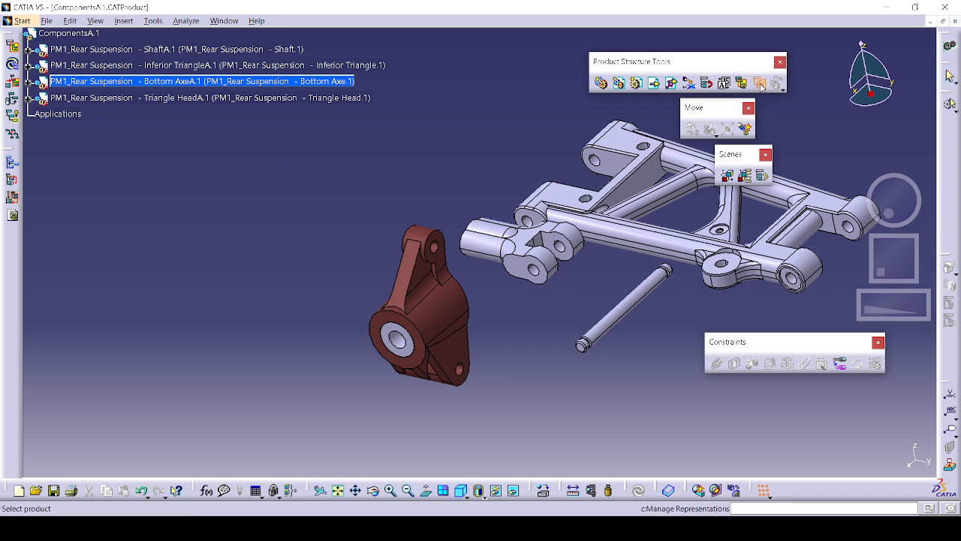
pyautogui.click(68, 33)
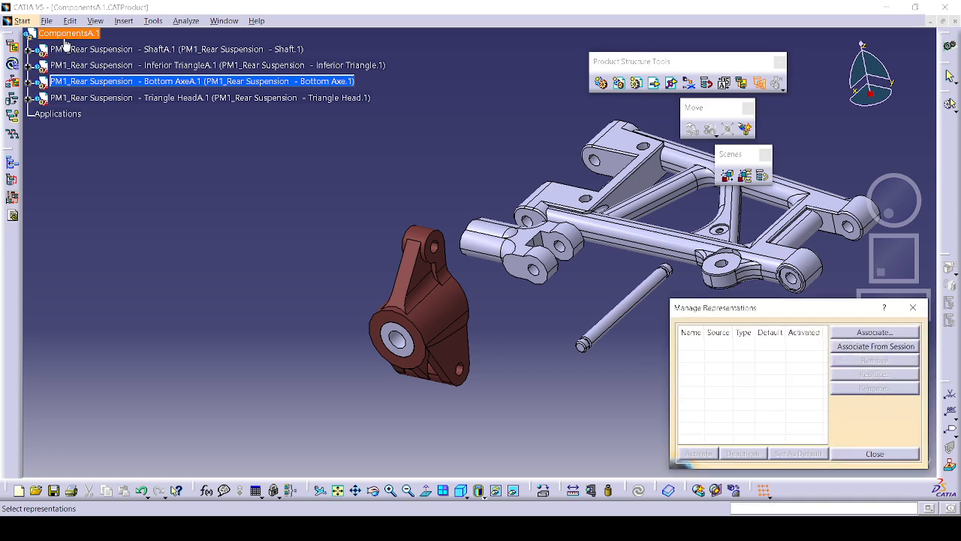
pyautogui.click(875, 332)
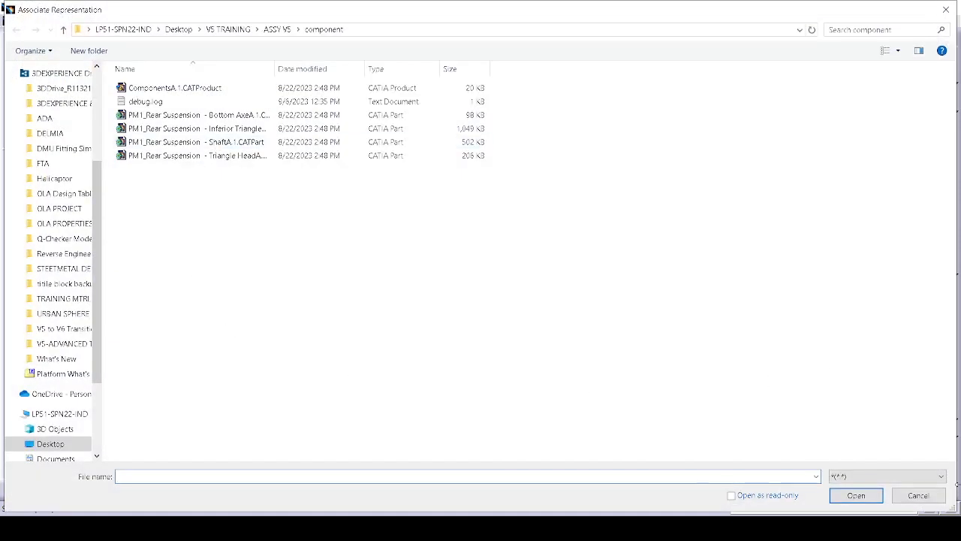
pyautogui.click(931, 495)
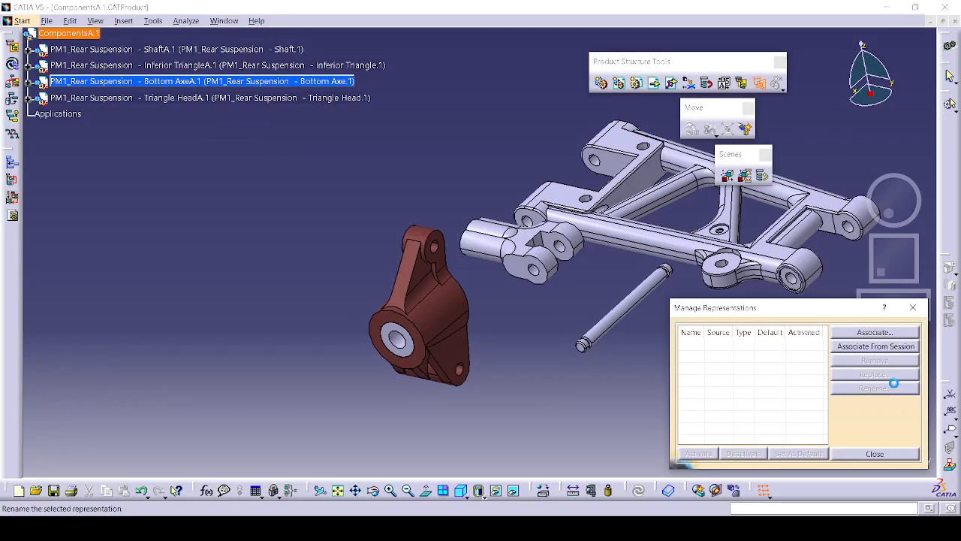
pyautogui.click(872, 350)
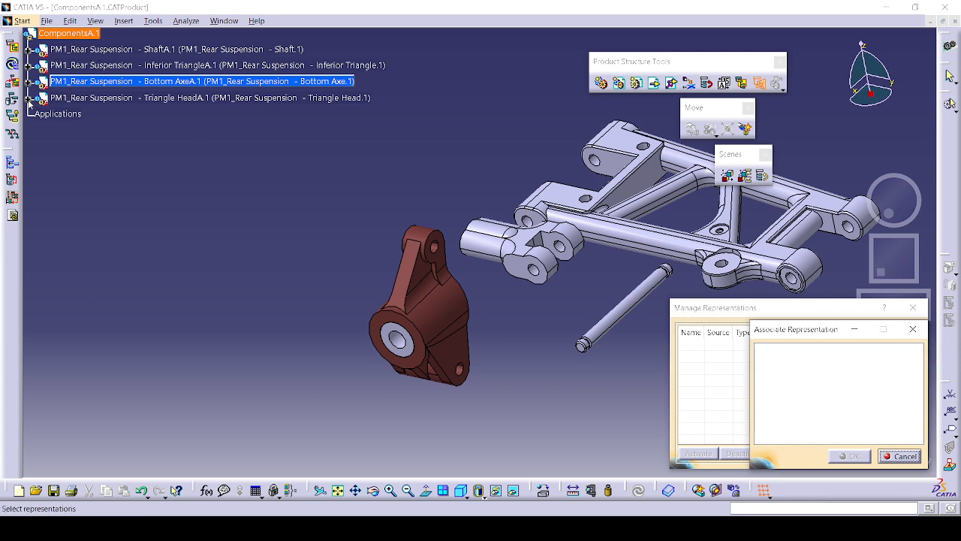
pyautogui.click(913, 329)
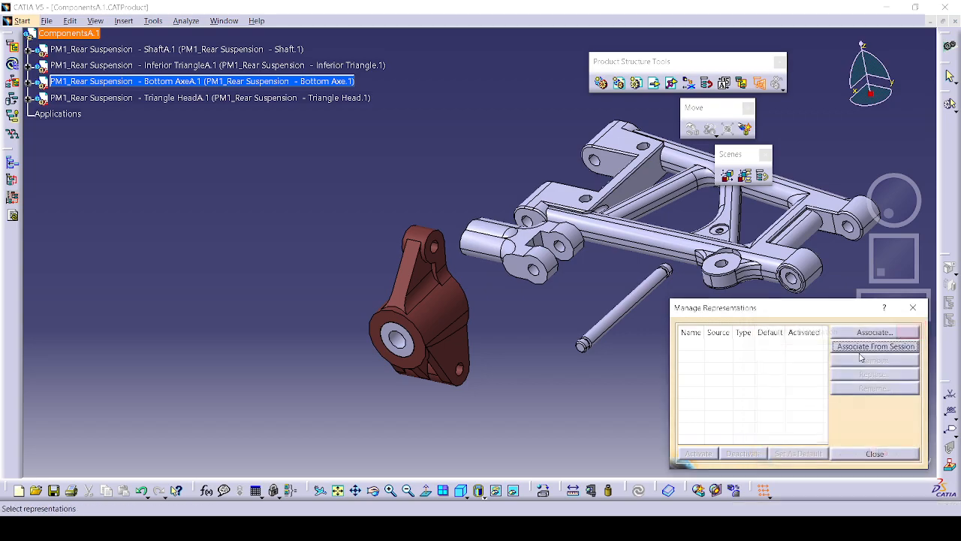
# Try to associate PM1_Rear Suspension - Triangle HeadA.1.CATPart as a representation of ComponentsA.1, and leave the command
pyautogui.click(860, 335)
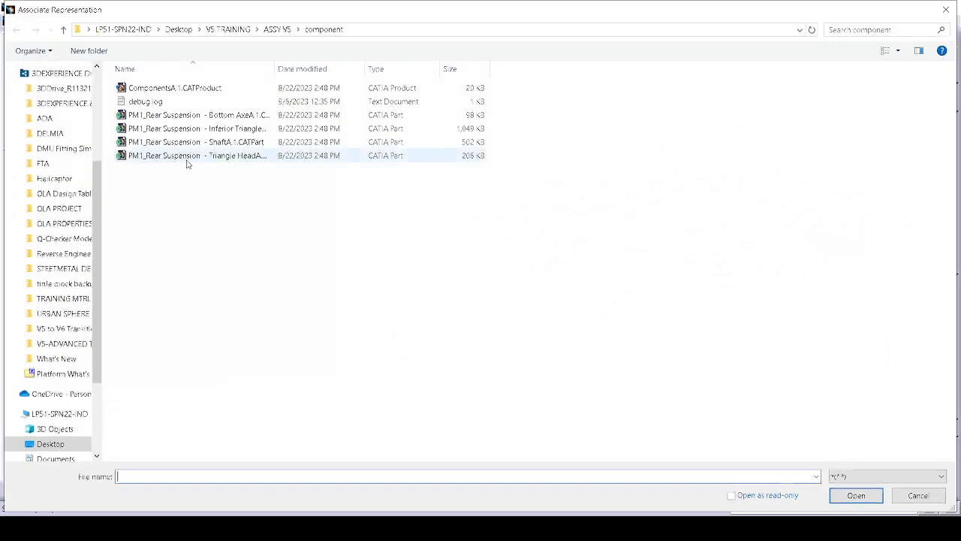
pyautogui.click(181, 155)
pyautogui.click(857, 495)
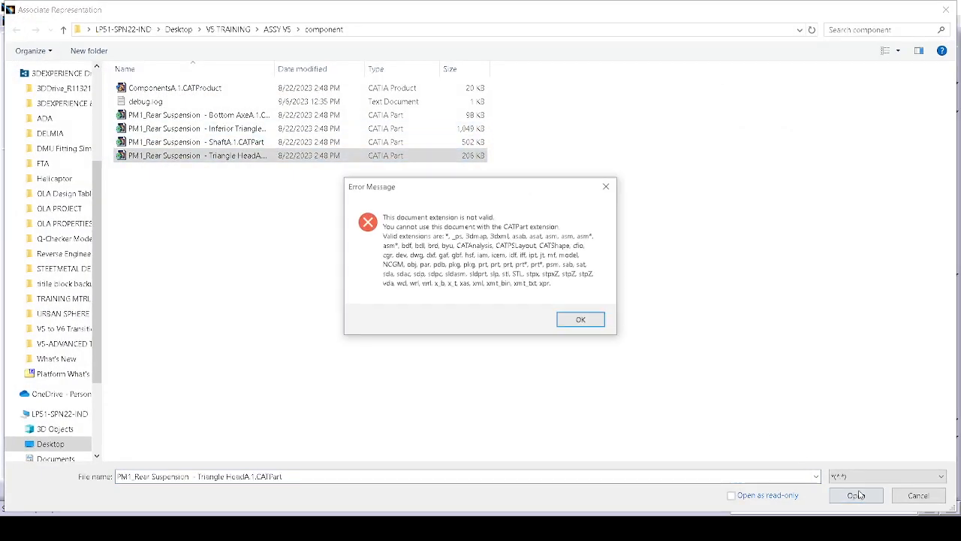
pyautogui.click(607, 187)
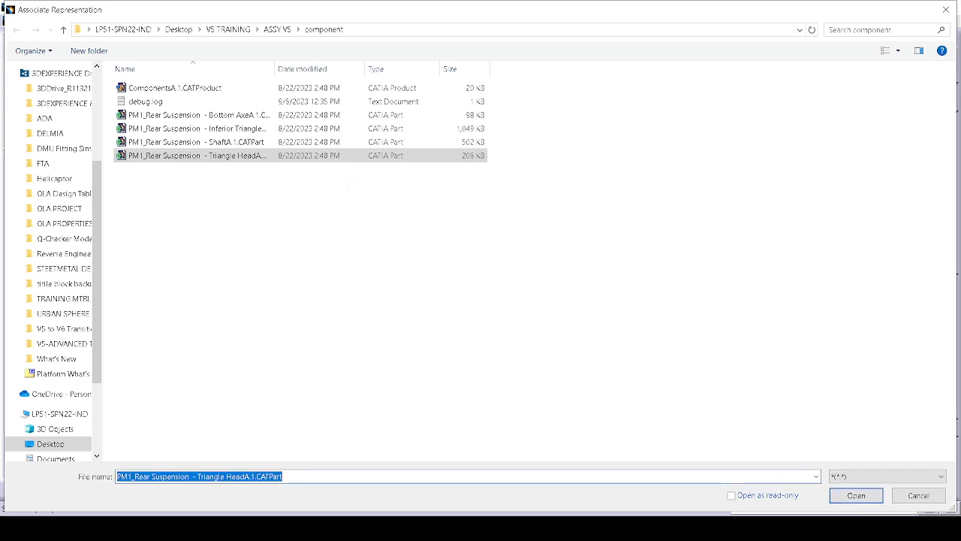
pyautogui.click(930, 497)
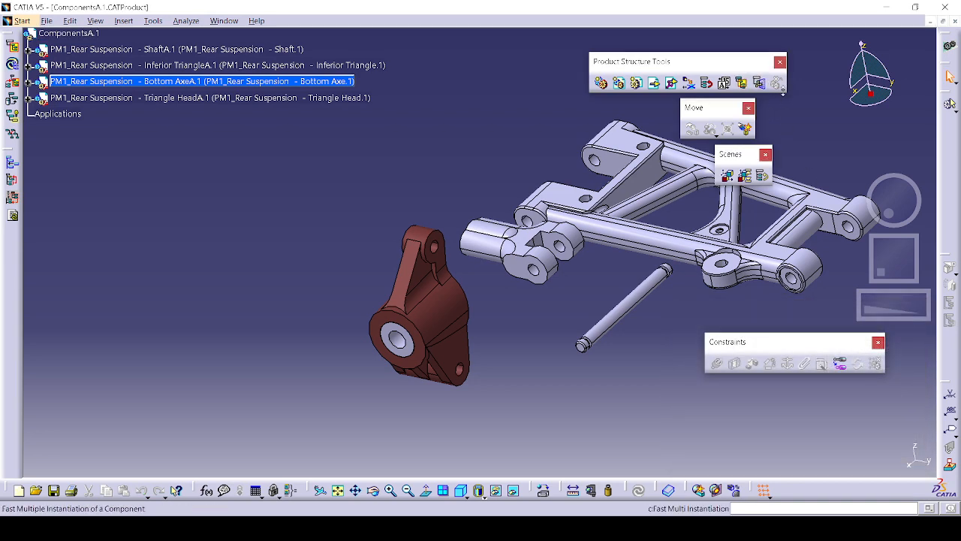
# Create six additional instances of the Shaft component with Fast Multi Instantiation
pyautogui.click(126, 50)
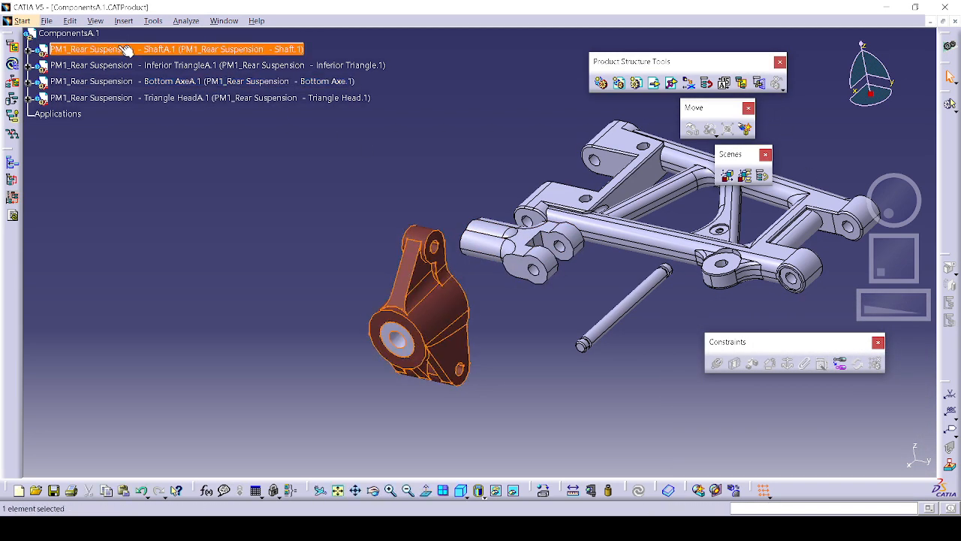
pyautogui.click(90, 33)
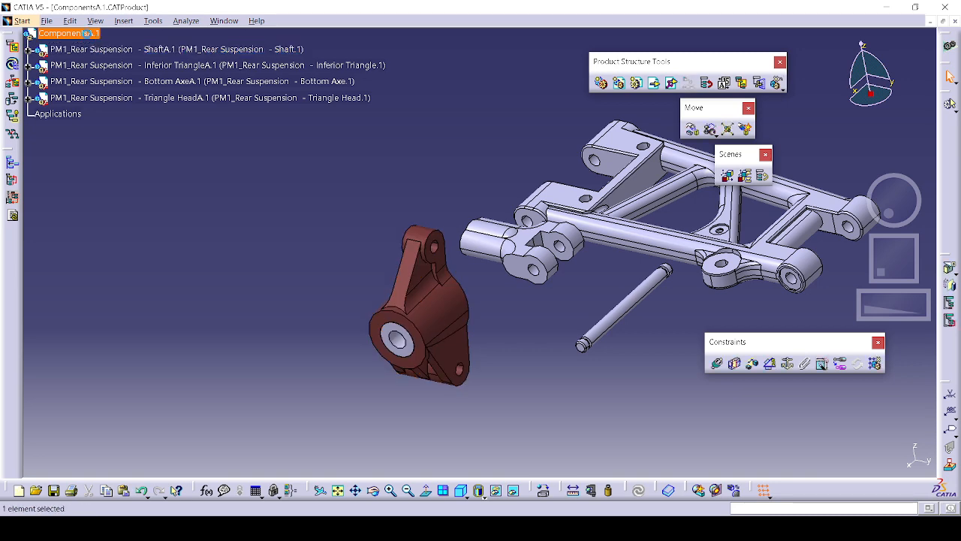
pyautogui.click(778, 84)
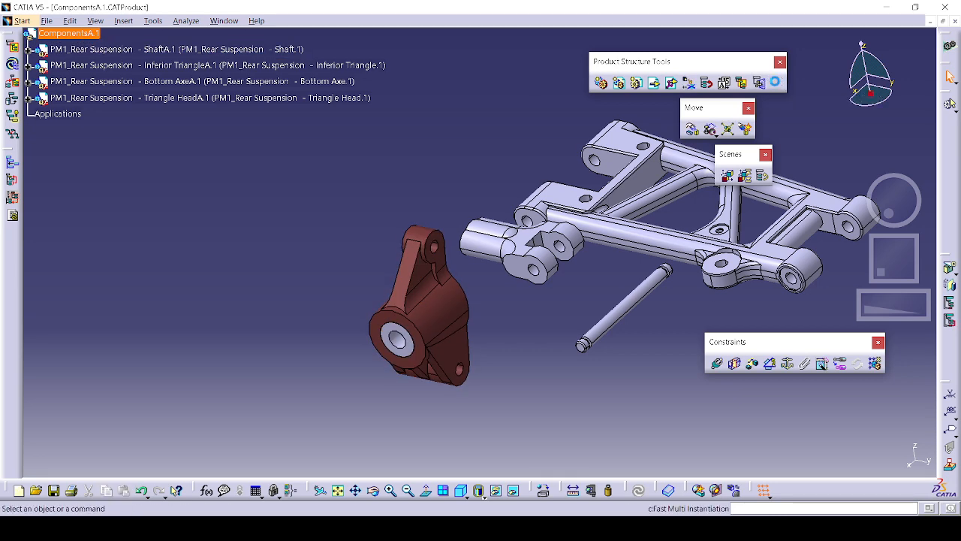
pyautogui.click(449, 298)
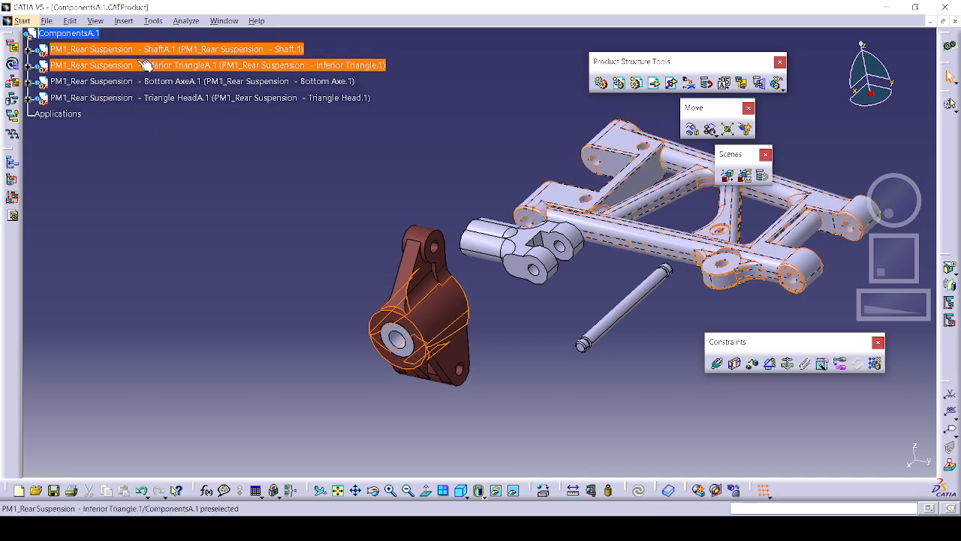
pyautogui.click(777, 84)
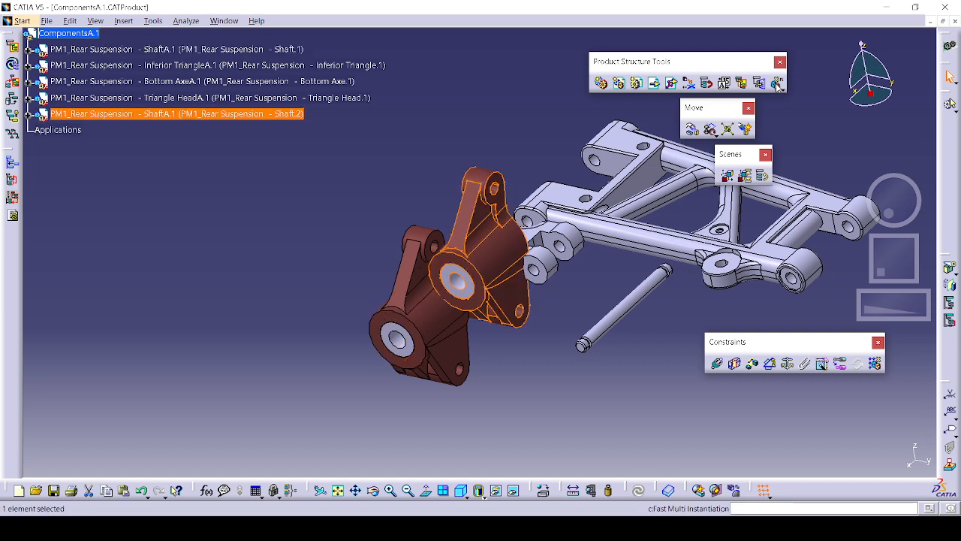
pyautogui.click(773, 86)
pyautogui.click(773, 86)
pyautogui.click(774, 86)
pyautogui.click(774, 86)
pyautogui.click(773, 85)
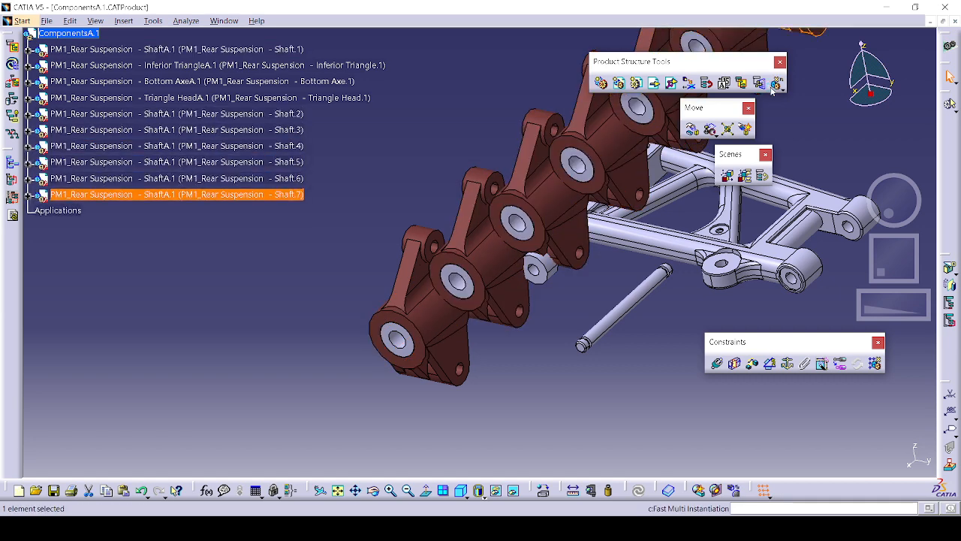
# Extend the row of Shaft components by four more instances using Fast Multi Instantiation
pyautogui.moveTo(498, 205); pyautogui.dragTo(382, 357, button='middle')
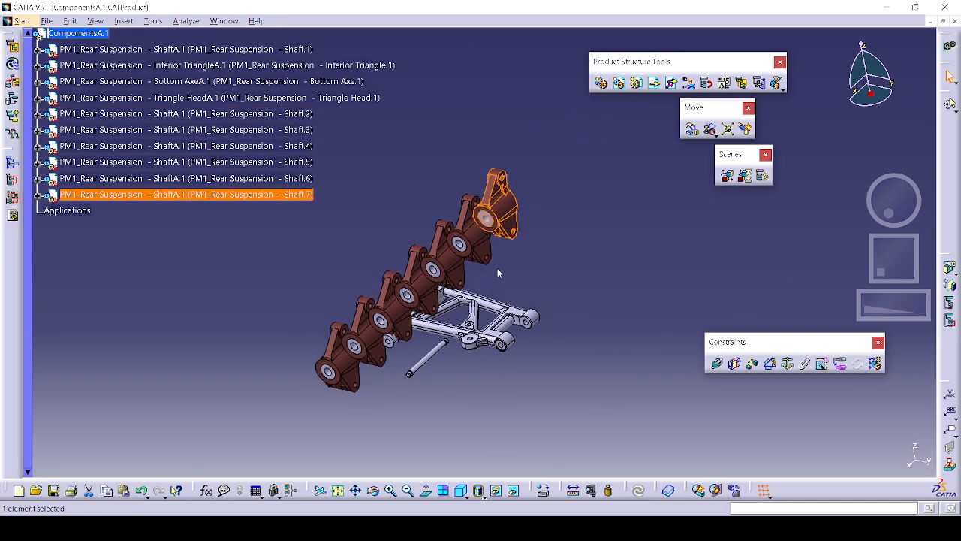
pyautogui.moveTo(394, 311); pyautogui.dragTo(706, 143, button='middle')
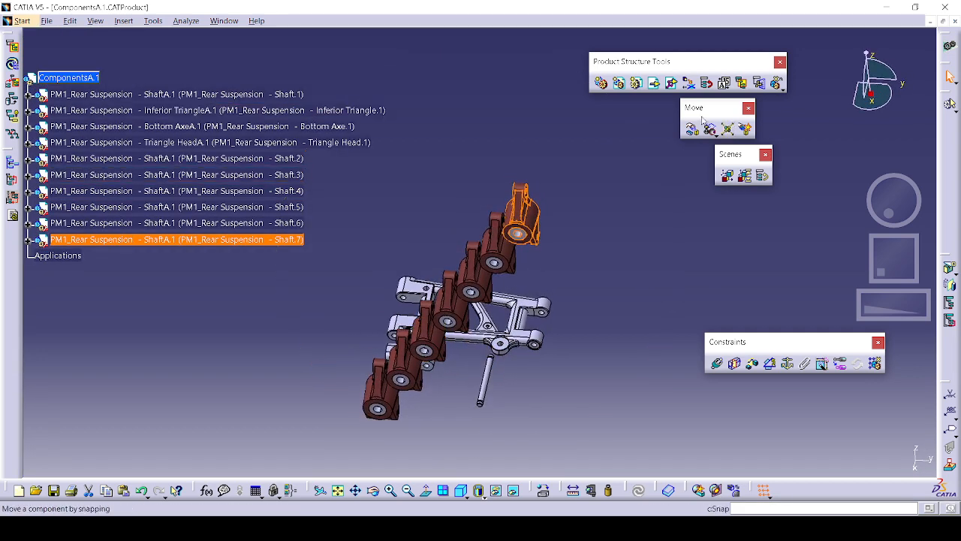
pyautogui.click(776, 84)
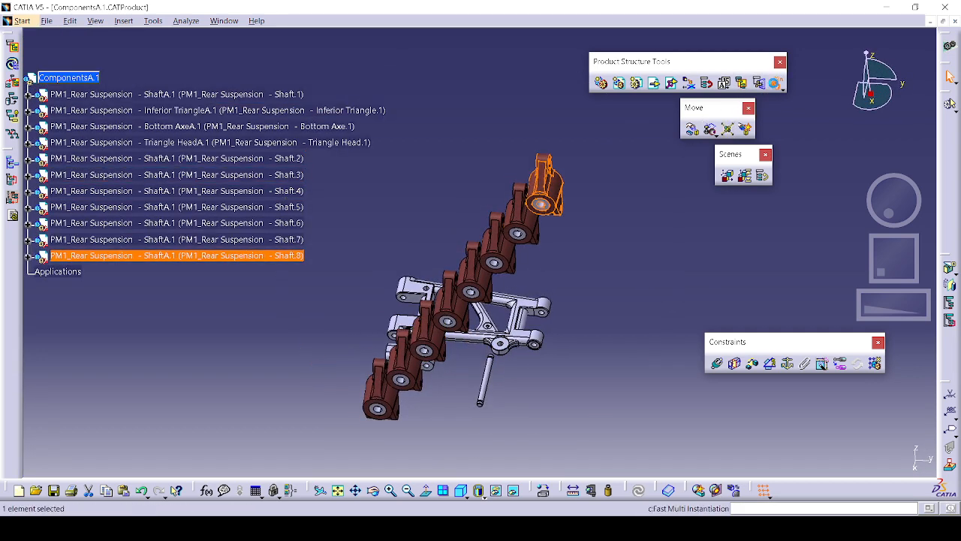
pyautogui.click(776, 84)
pyautogui.click(776, 85)
pyautogui.click(776, 84)
# Define a multi-instantiation of the Shaft with 4 new instances at 25 mm spacing, and generate the set twice
pyautogui.click(781, 88)
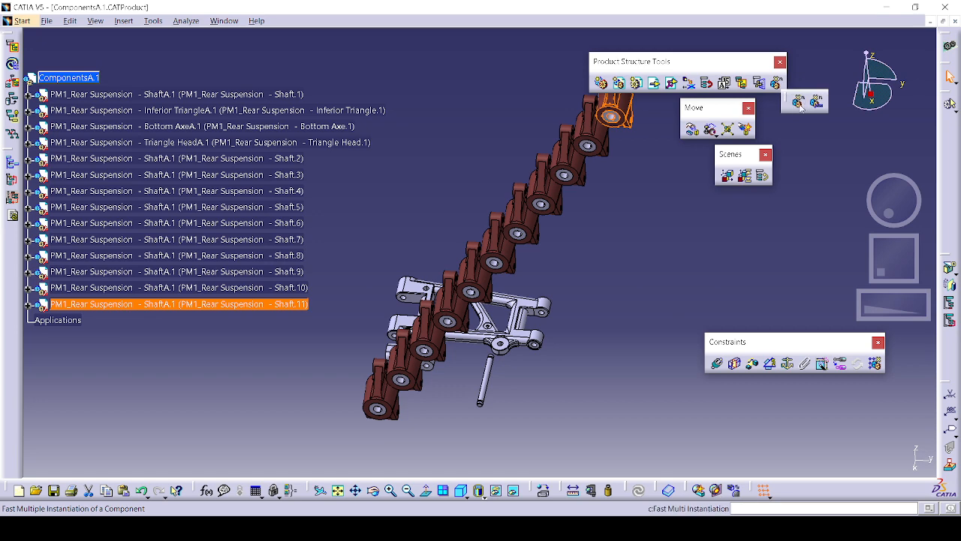
pyautogui.click(815, 105)
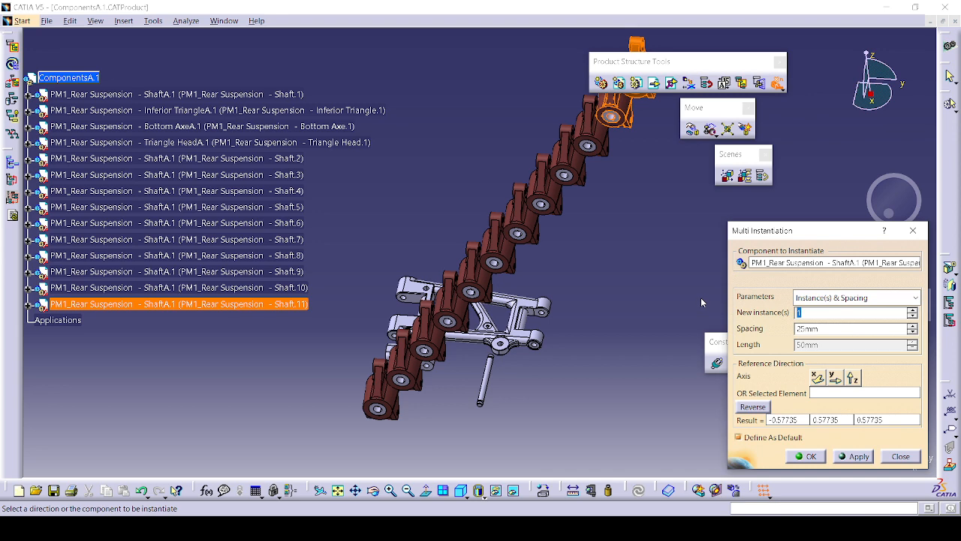
pyautogui.click(848, 456)
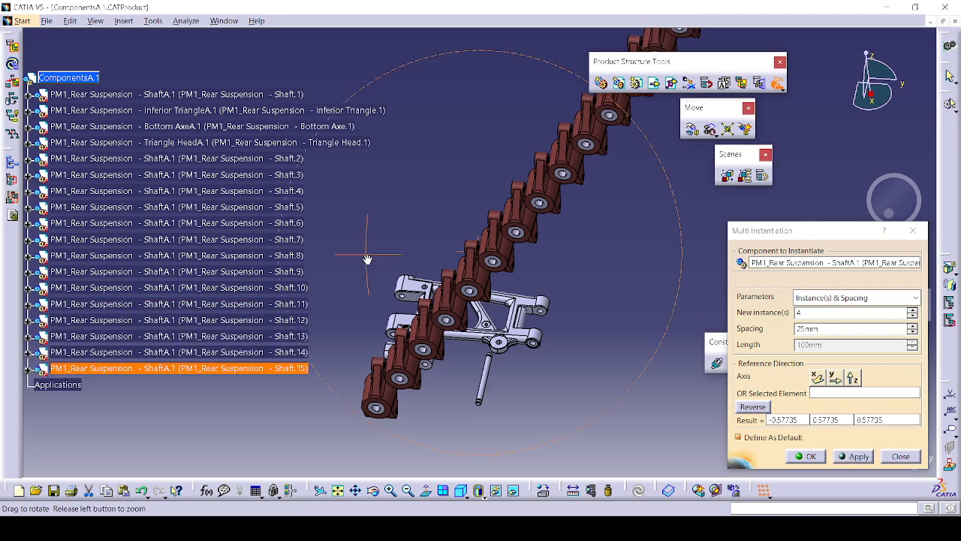
pyautogui.moveTo(459, 254); pyautogui.dragTo(491, 257, button='middle')
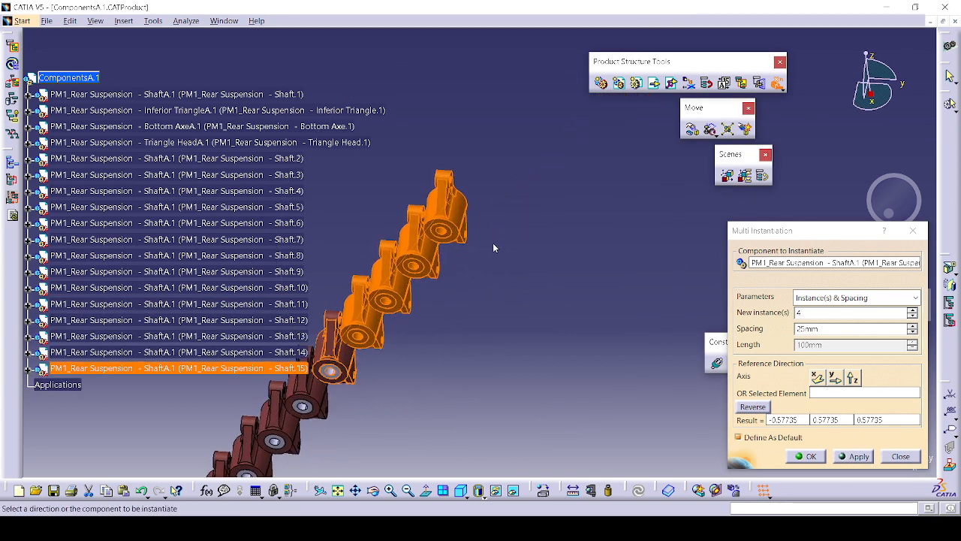
pyautogui.click(803, 455)
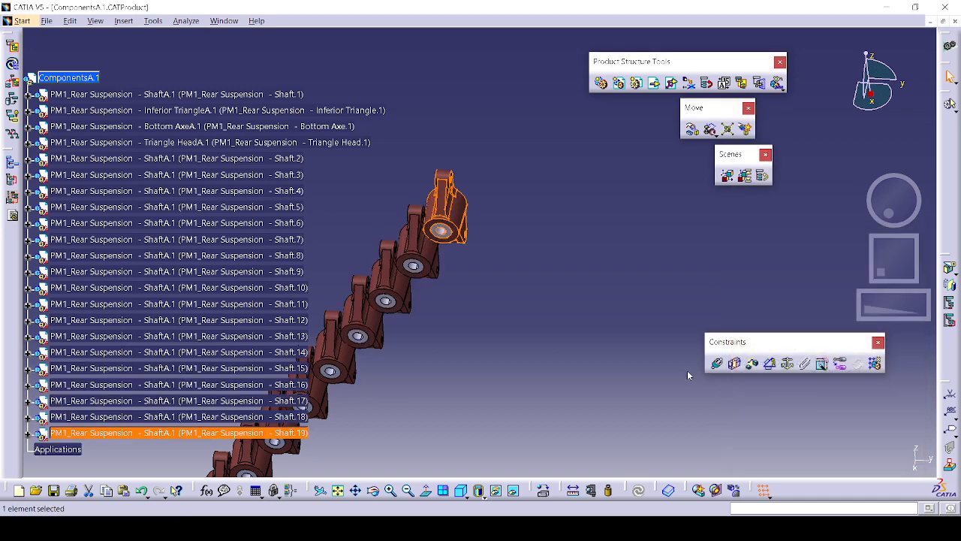
pyautogui.moveTo(687, 370); pyautogui.dragTo(361, 286, button='middle')
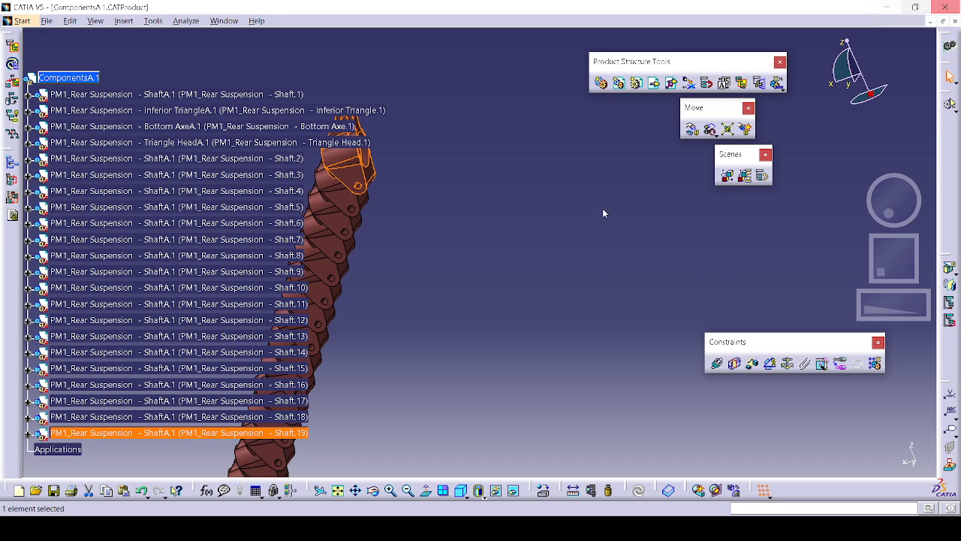